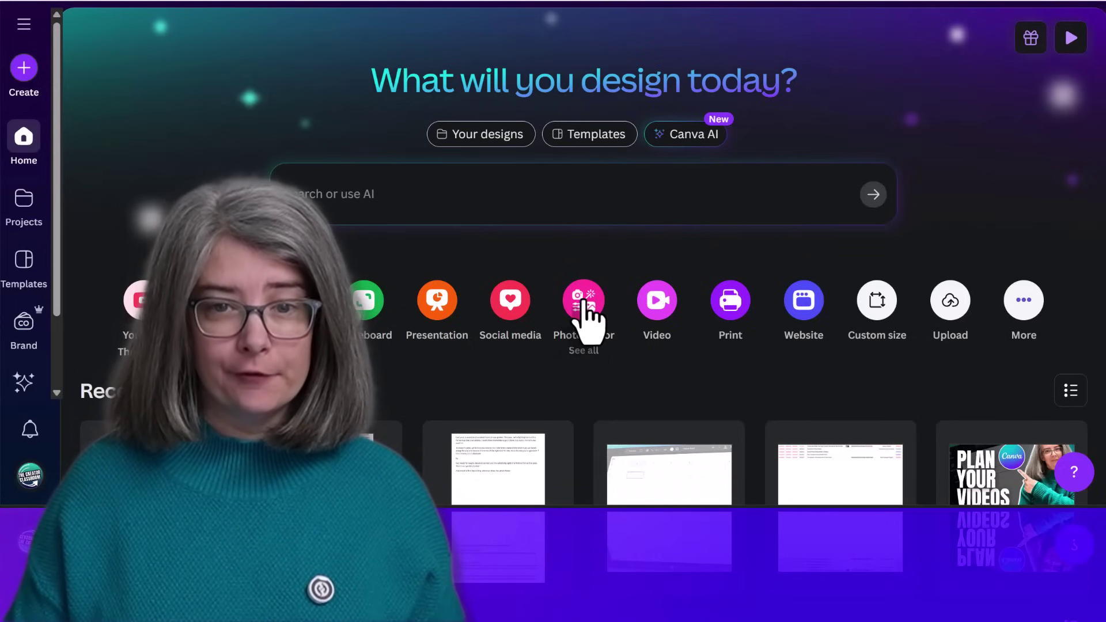
- Open the photo of the man in the black T-shirt in the photo editor and remove its background
left_click(587, 339)
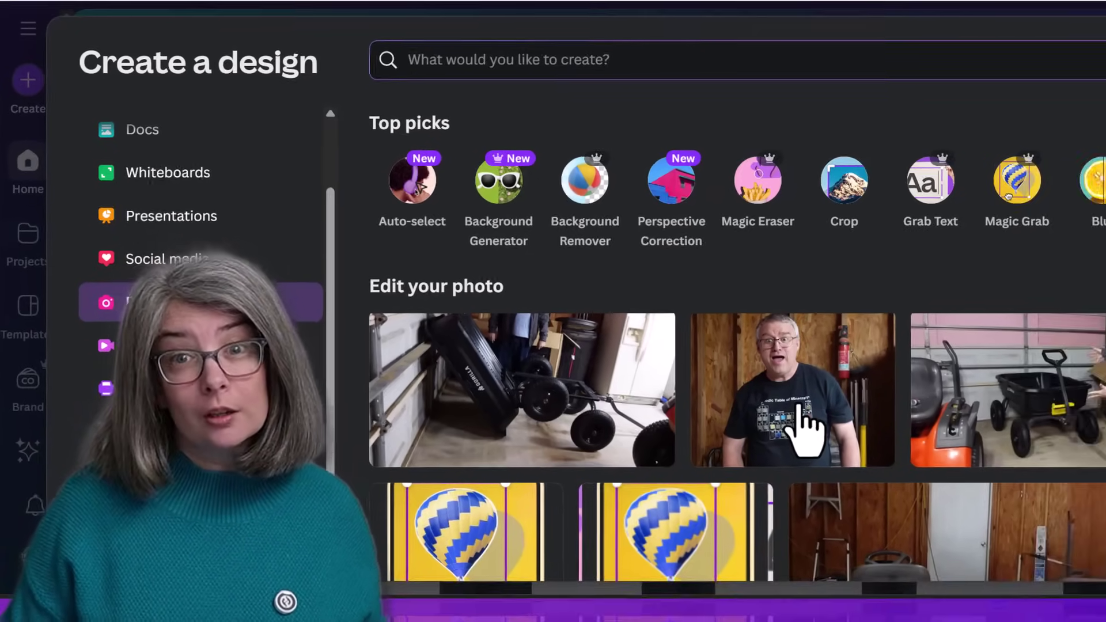
left_click(870, 467)
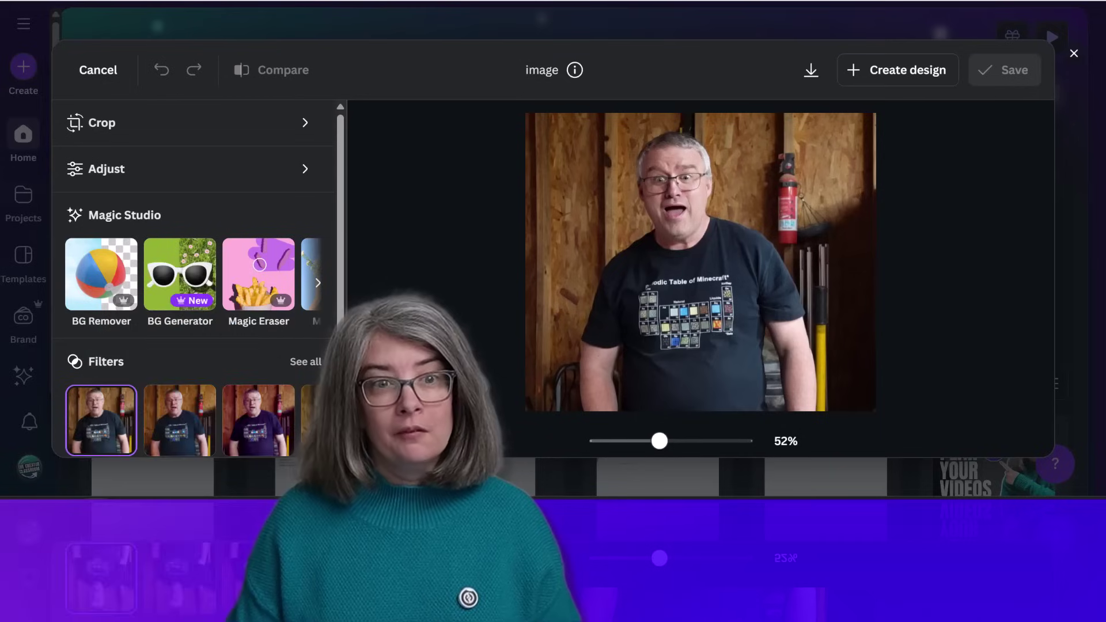
left_click(102, 282)
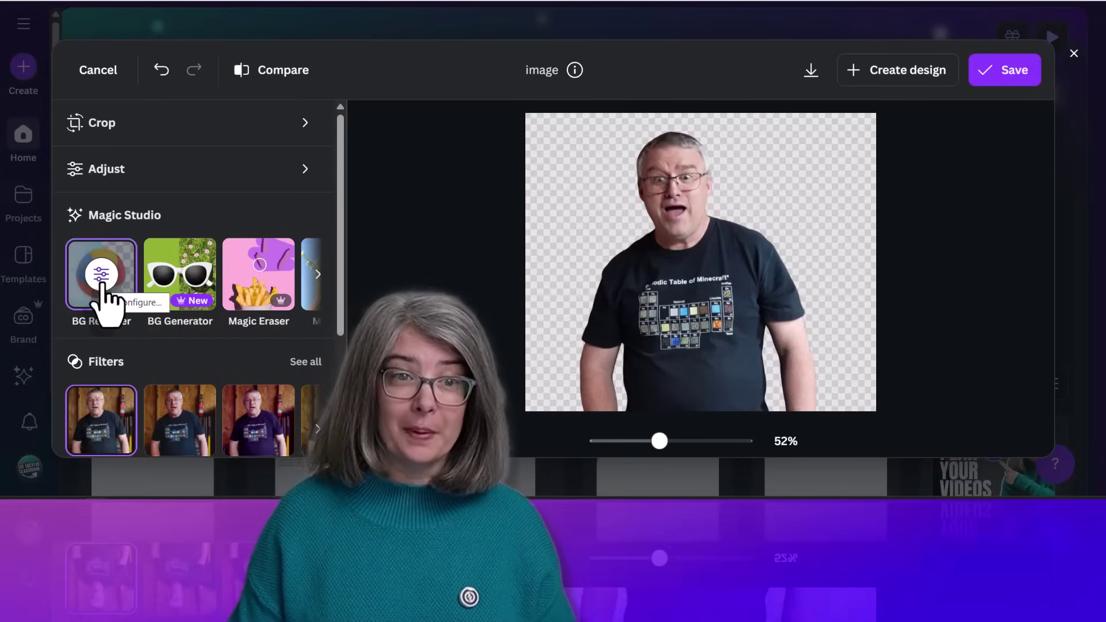
- Erase the printed table graphic from the man's T-shirt with Magic Eraser, using a brush of size 40
left_click(259, 272)
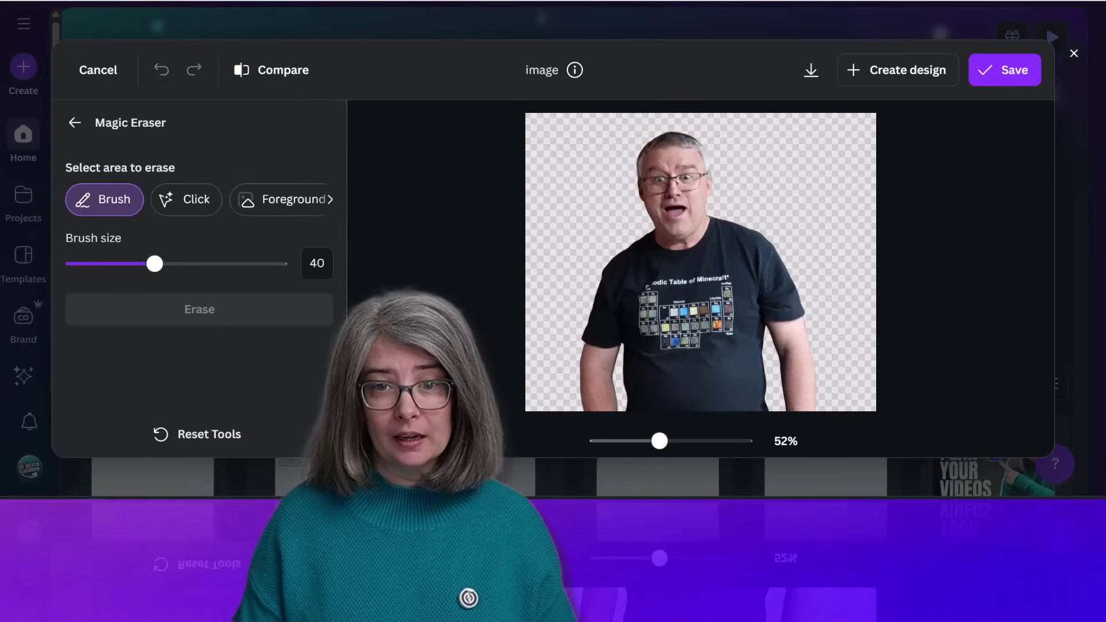
left_click_drag(644, 280, 669, 344)
mouse_move(684, 287)
left_mouse_down()
mouse_move(692, 335)
mouse_move(709, 280)
mouse_move(726, 310)
left_mouse_up()
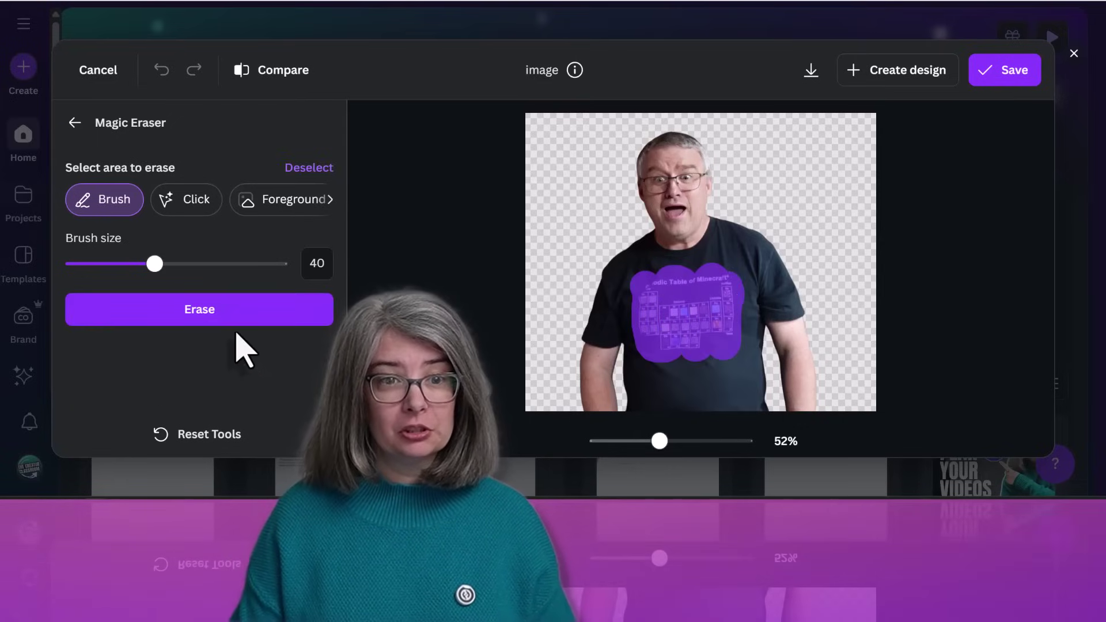
left_click(238, 318)
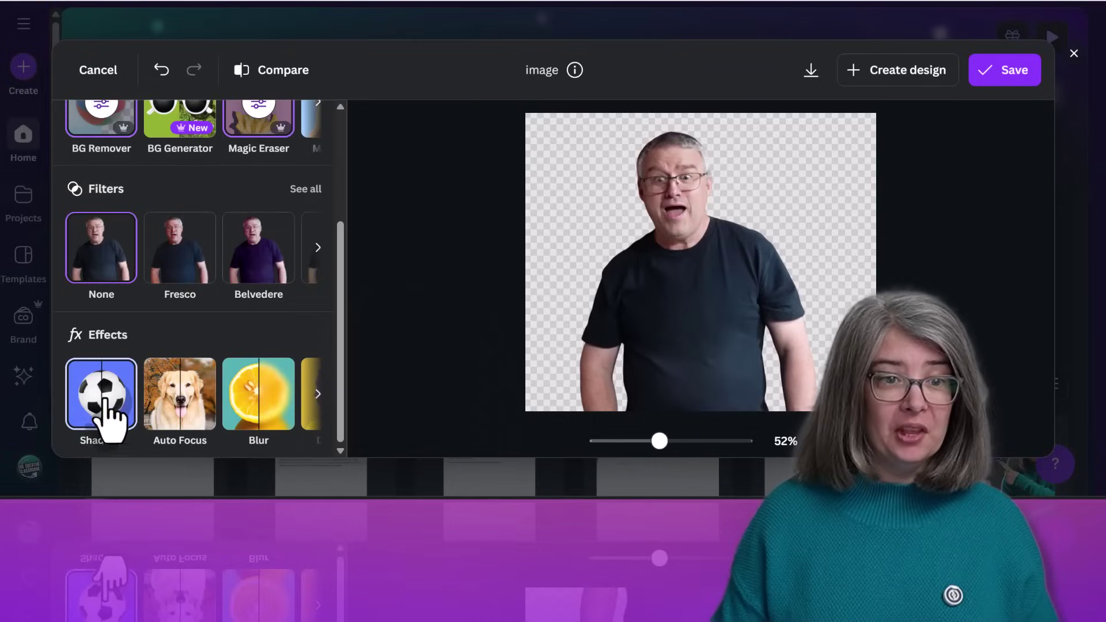
- Add an Outline shadow around the man in white (#FFFFFF) with size 18 and save the edited photo
left_click(104, 397)
left_click(296, 191)
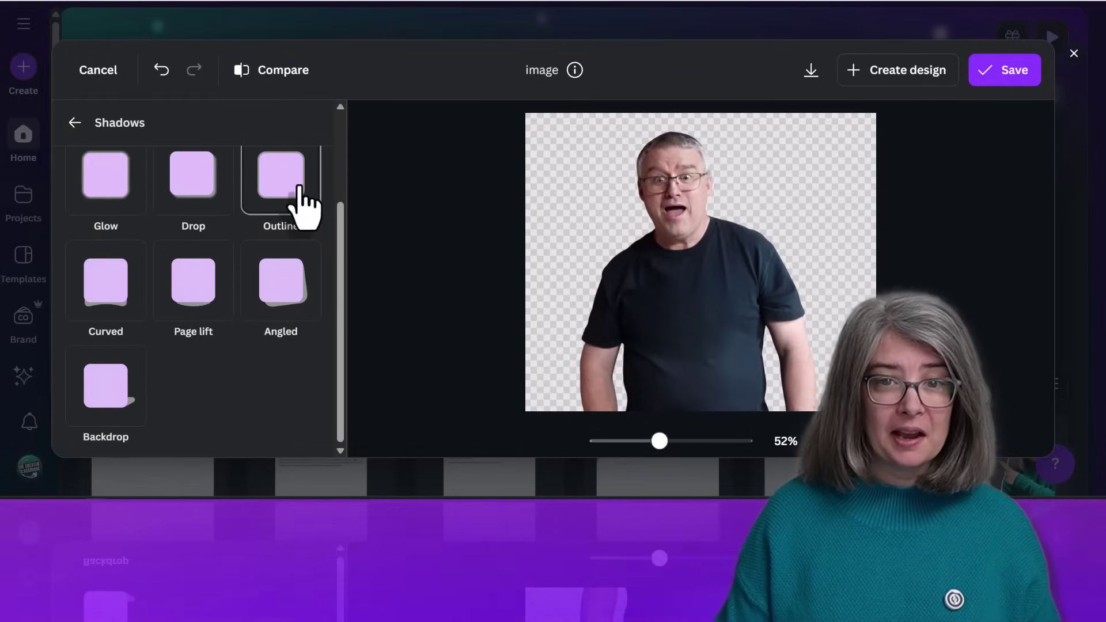
scroll(268, 369, "down", 3)
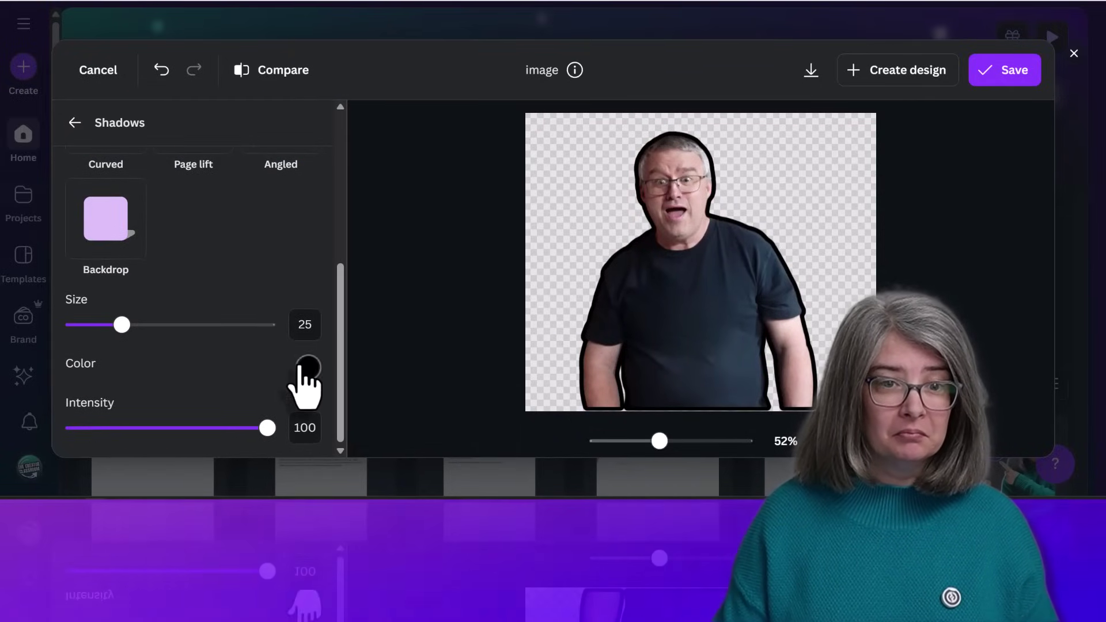
left_click(309, 368)
left_click(314, 202)
left_click_drag(313, 202, 307, 173)
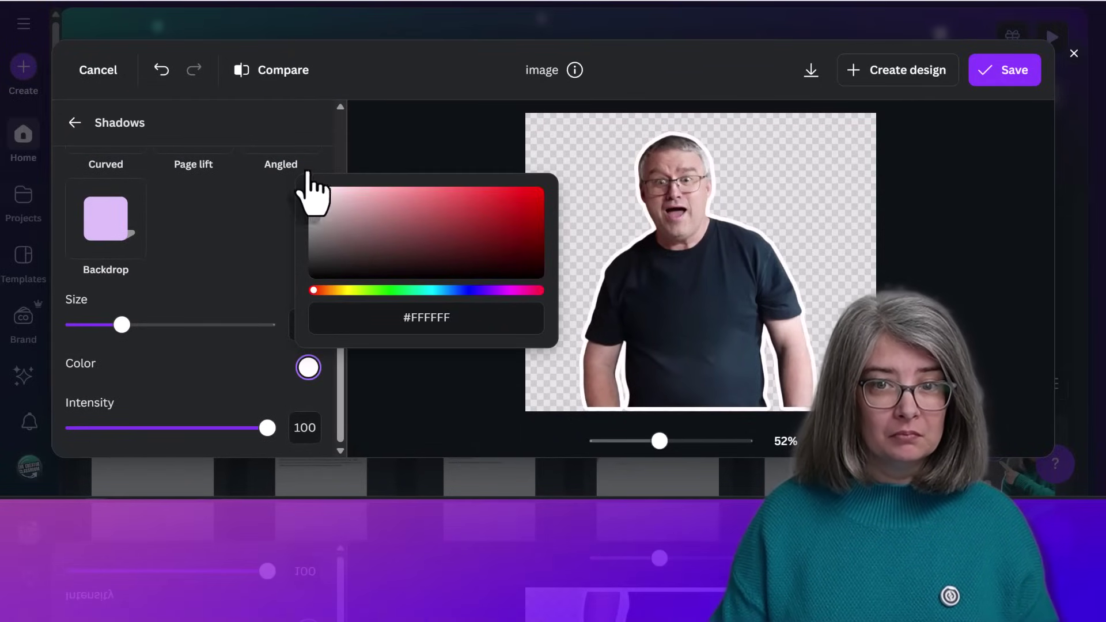
mouse_move(120, 325)
left_mouse_down()
mouse_move(99, 324)
mouse_move(108, 324)
left_mouse_up()
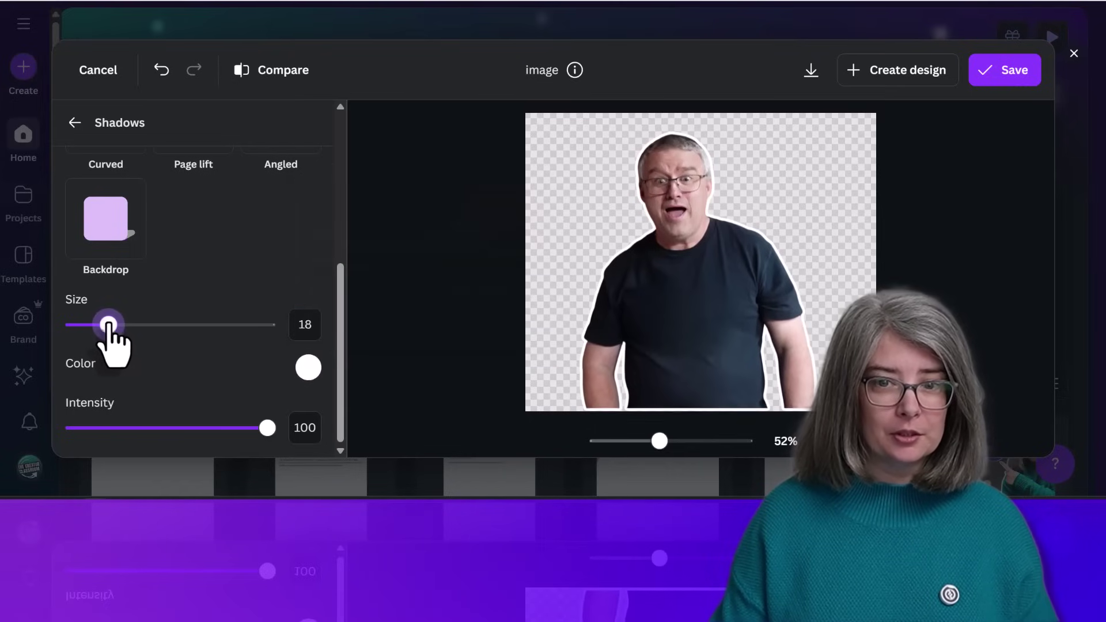
left_click(73, 122)
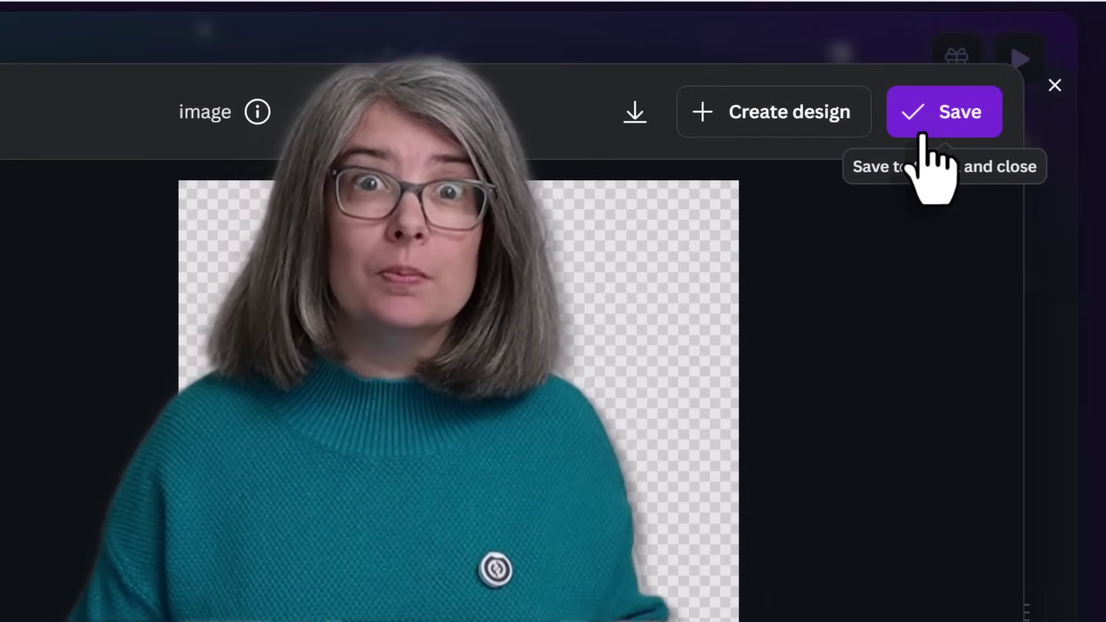
left_click(922, 136)
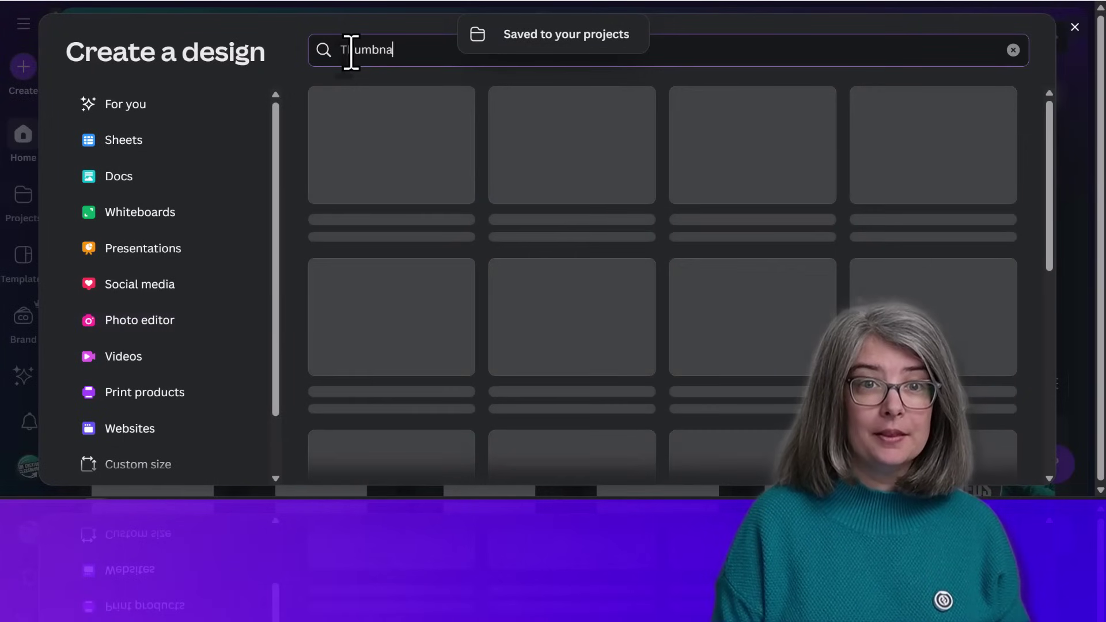
- Create a blank YouTube Thumbnail design and place the uploaded cutout of the man enlarged in the canvas's lower-right corner
type("il")
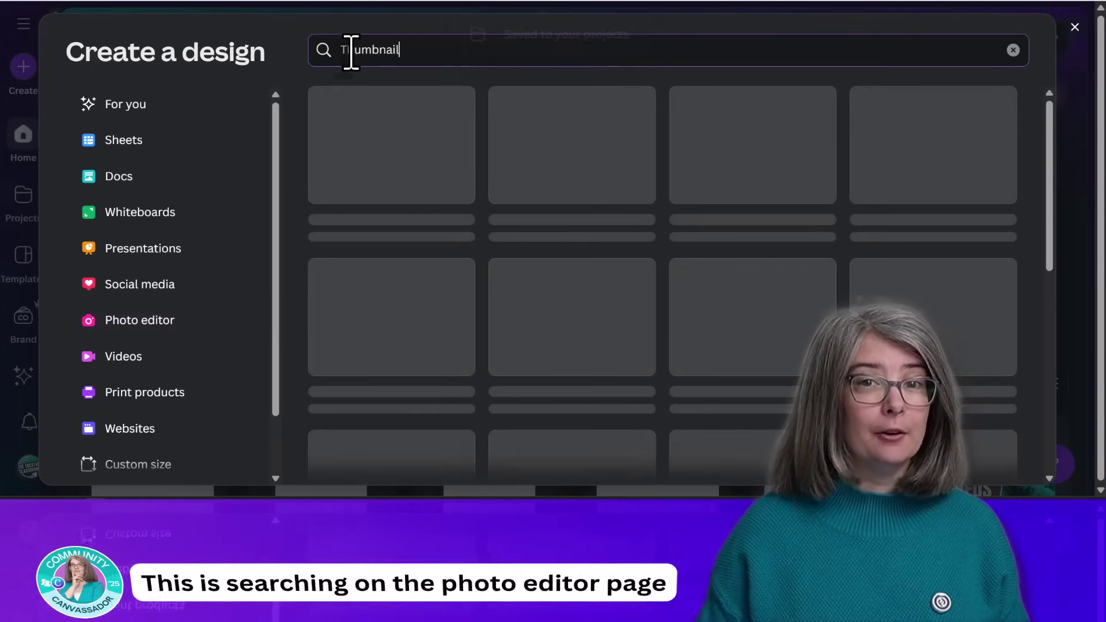
left_click(406, 182)
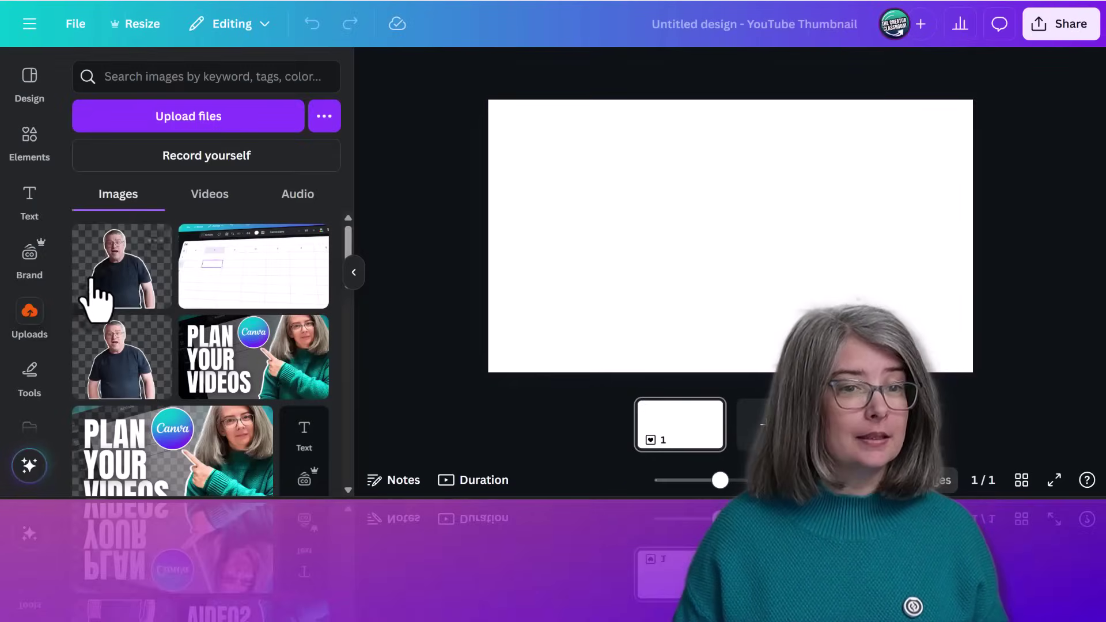
left_click(118, 288)
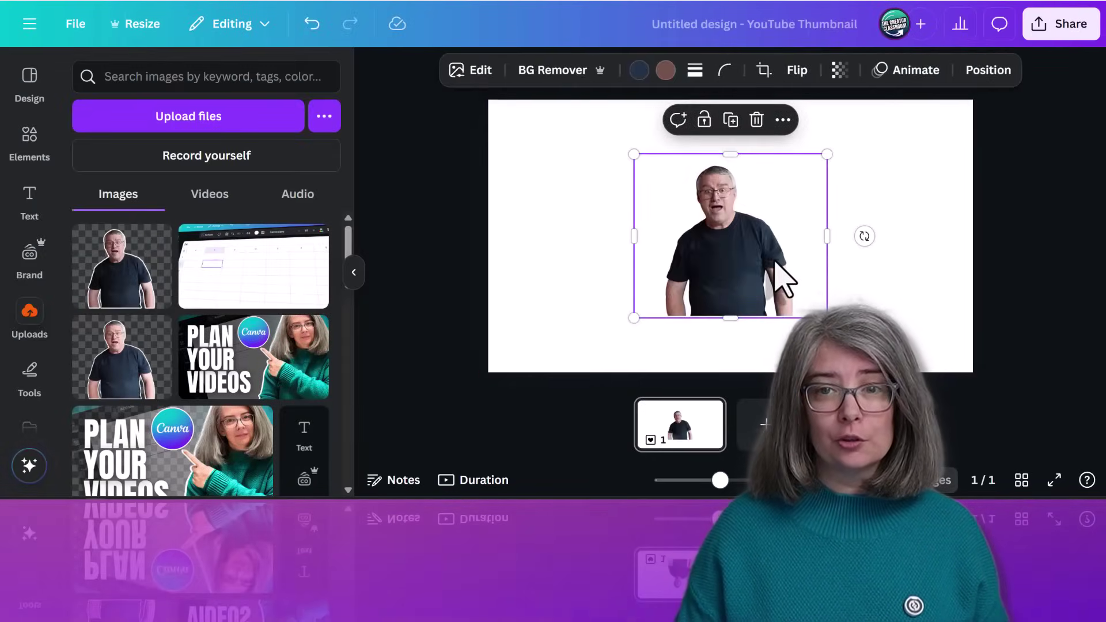
left_click_drag(775, 260, 949, 329)
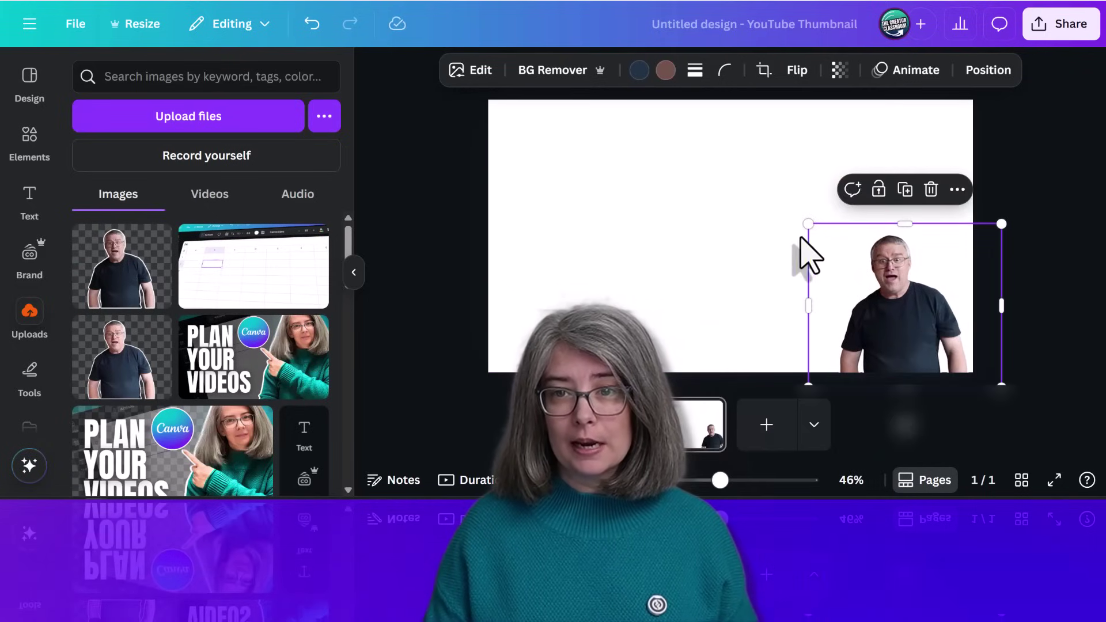
left_click_drag(808, 224, 670, 106)
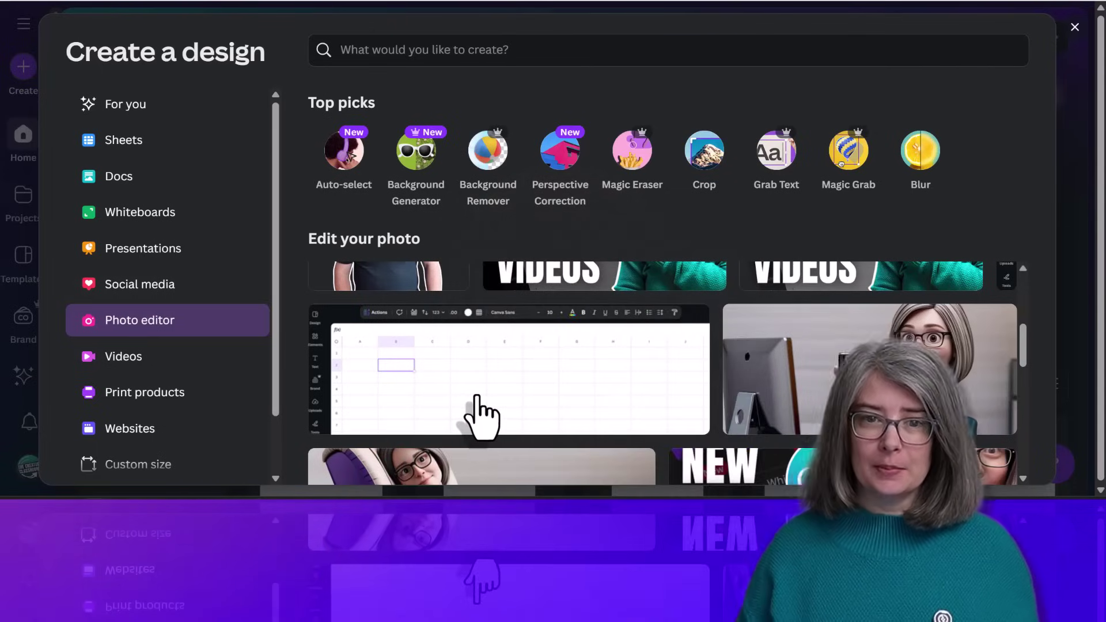
- Open the spreadsheet screenshot in the photo editor and set a 16:9 crop framing the left part of the image
left_click(478, 404)
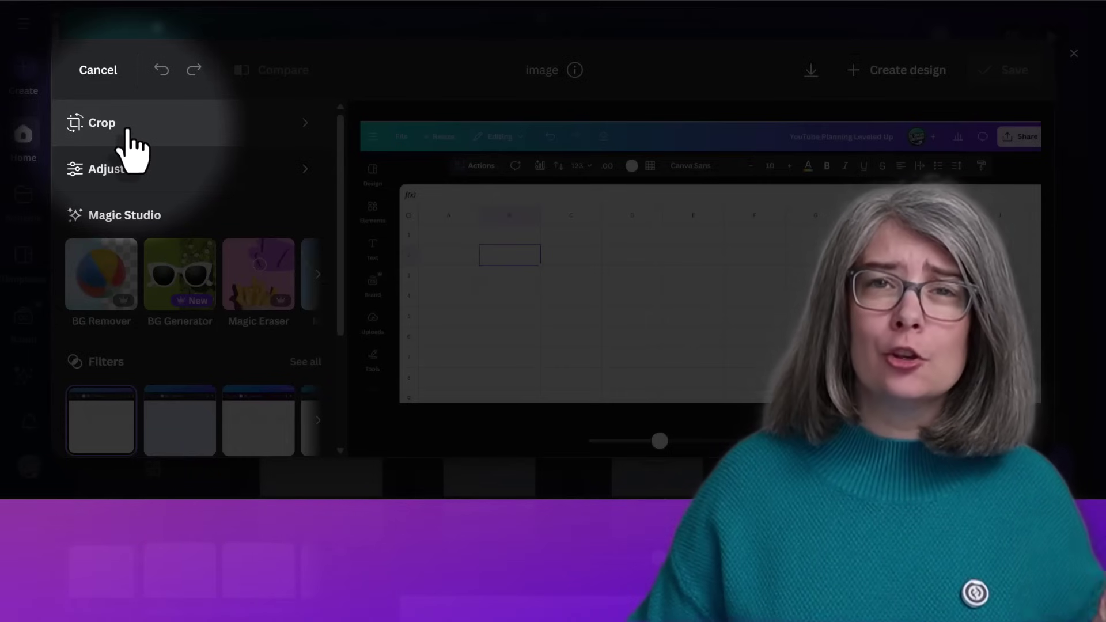
left_click(123, 129)
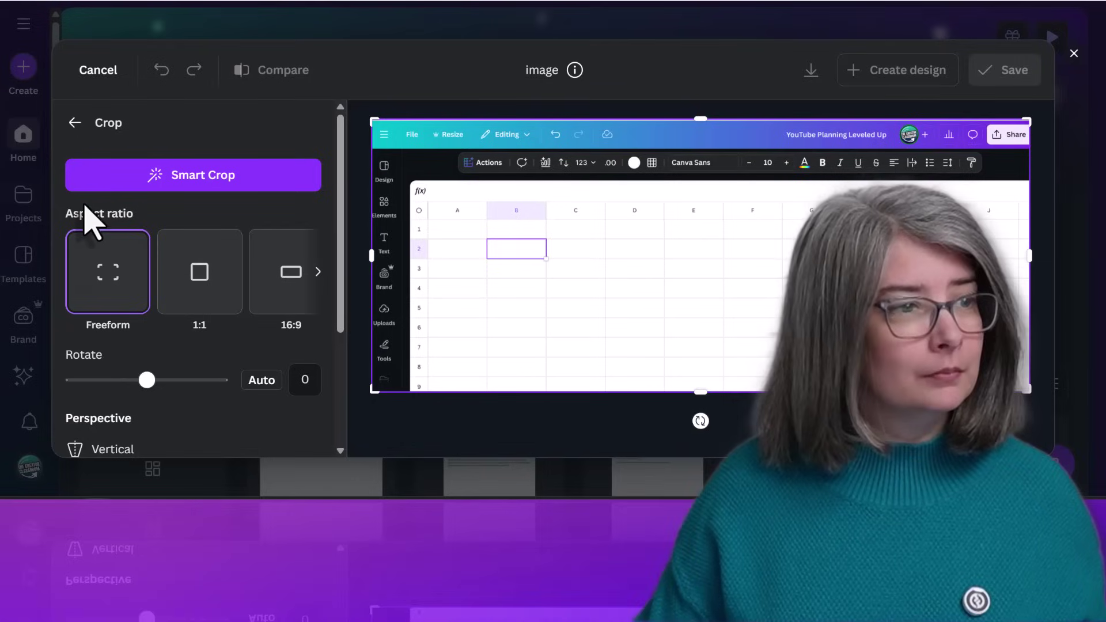
left_click(285, 296)
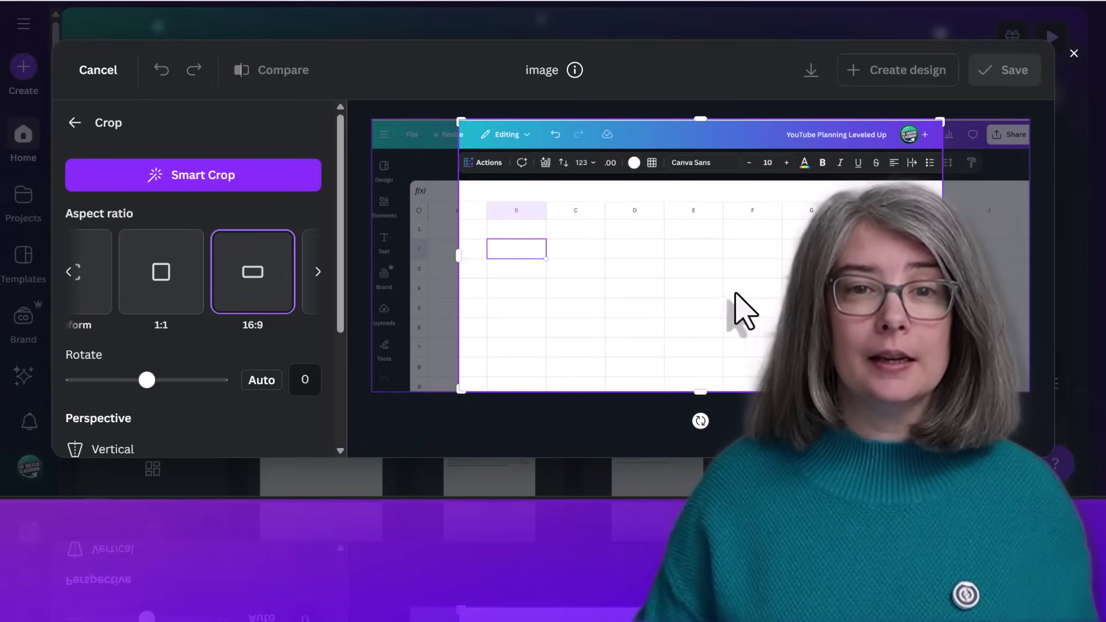
left_click_drag(553, 309, 671, 307)
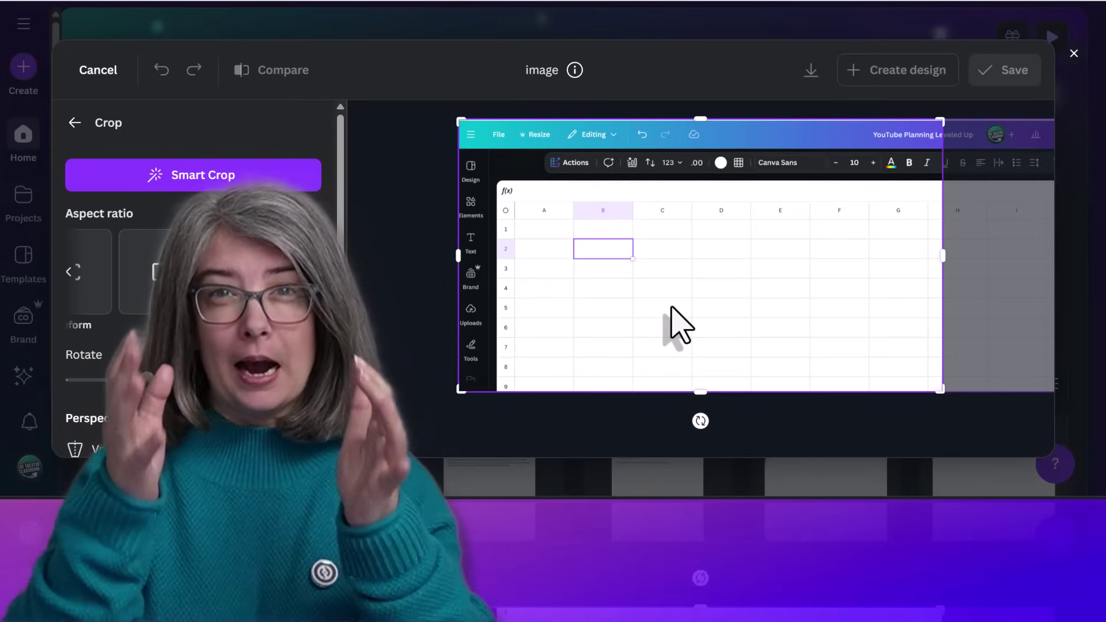
- Try the crop's rotation and an extreme vertical perspective of 30, returning both to 0
scroll(218, 288, "down", 3)
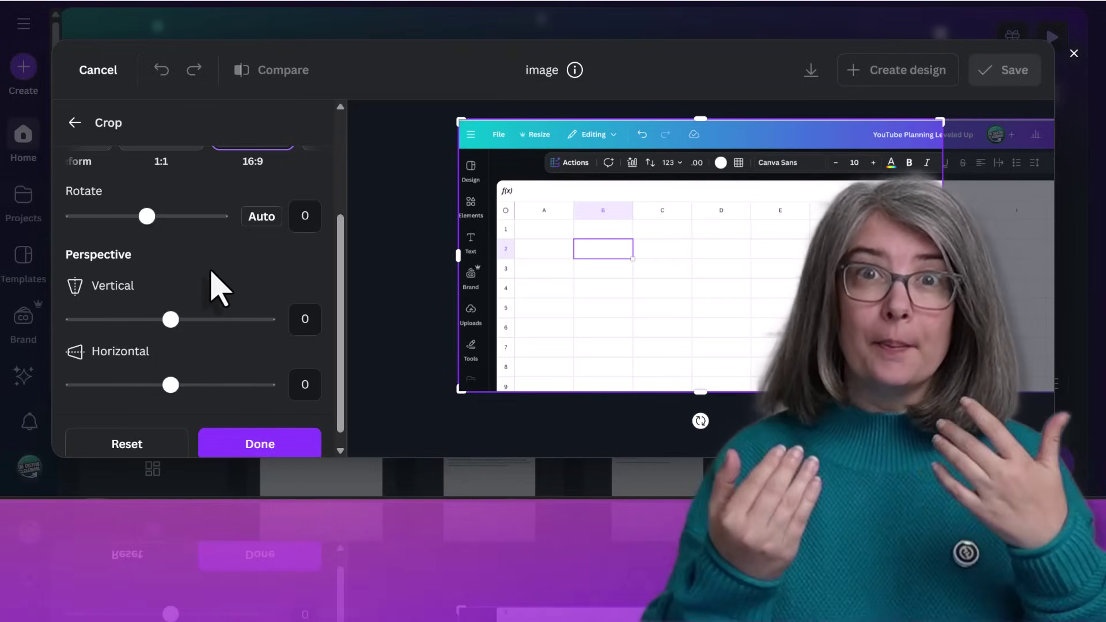
scroll(217, 289, "up", 2)
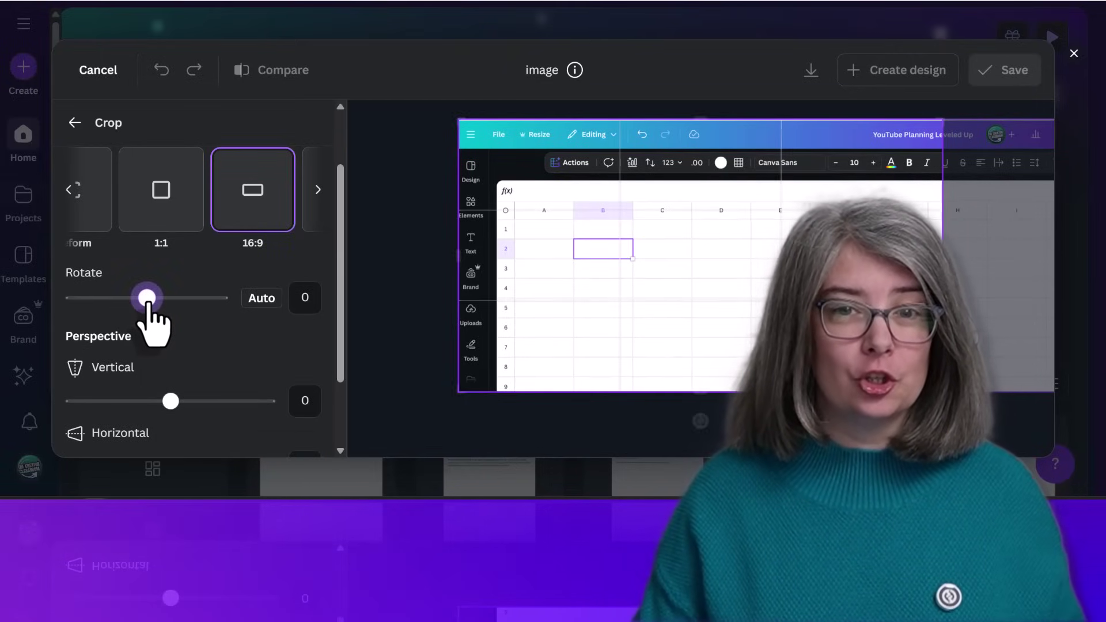
mouse_move(155, 304)
left_mouse_down()
mouse_move(165, 305)
mouse_move(136, 299)
mouse_move(146, 299)
left_mouse_up()
scroll(147, 294, "down", 2)
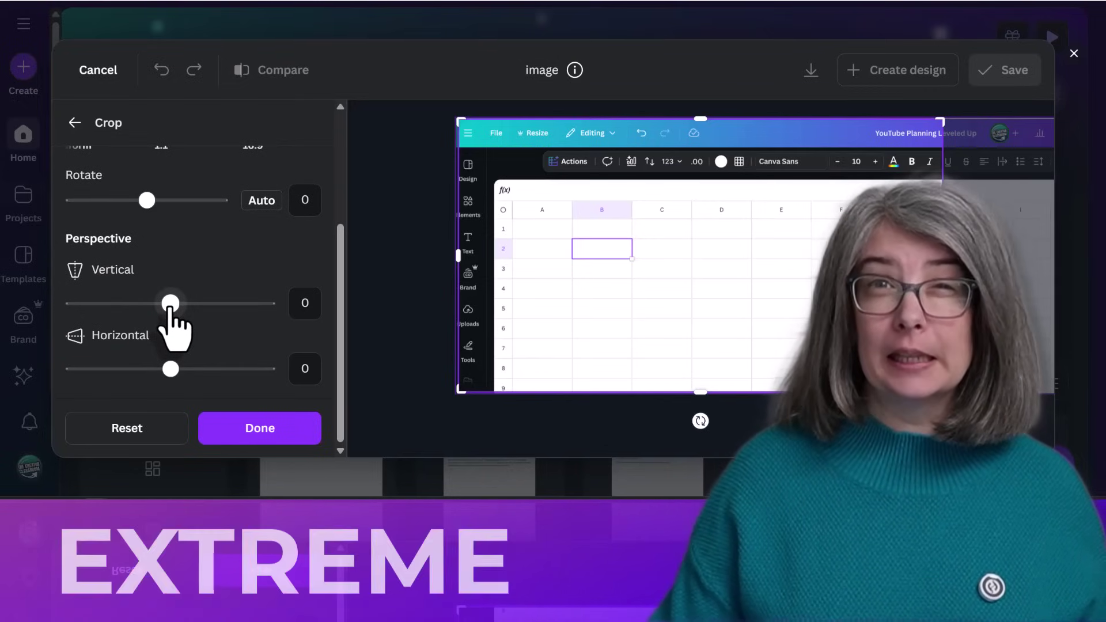
left_click_drag(171, 304, 319, 323)
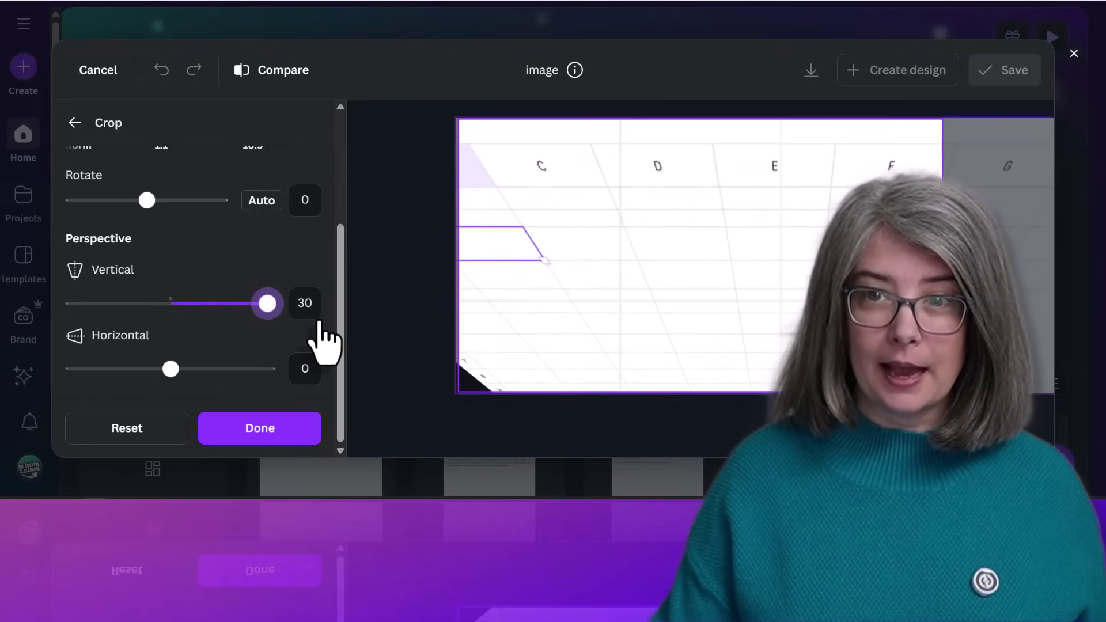
left_click_drag(241, 325, 165, 319)
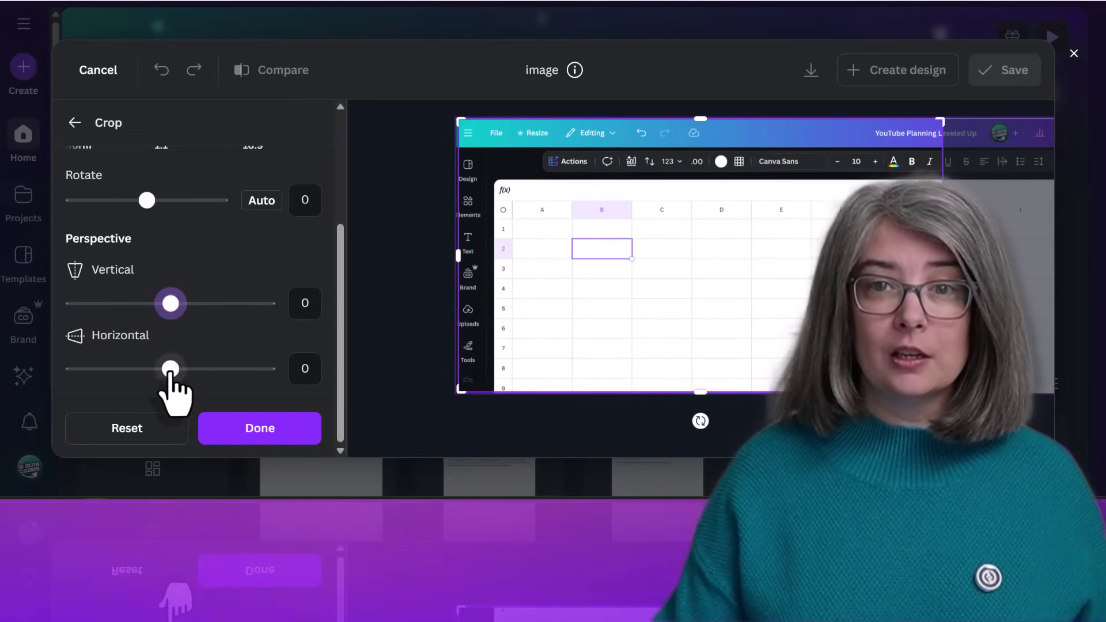
- Set the screenshot's horizontal perspective to -16.4 and vertical perspective to -3.8, and apply the crop
mouse_move(171, 370)
left_mouse_down()
mouse_move(291, 386)
mouse_move(72, 373)
mouse_move(153, 382)
left_mouse_up()
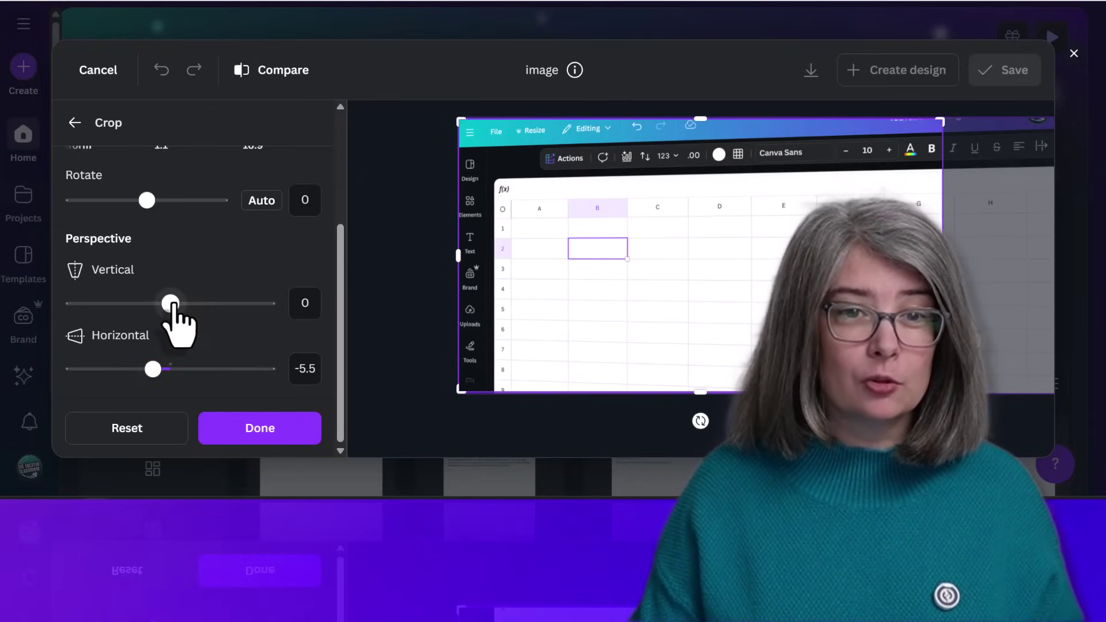
mouse_move(170, 304)
left_mouse_down()
mouse_move(191, 303)
mouse_move(157, 303)
left_mouse_up()
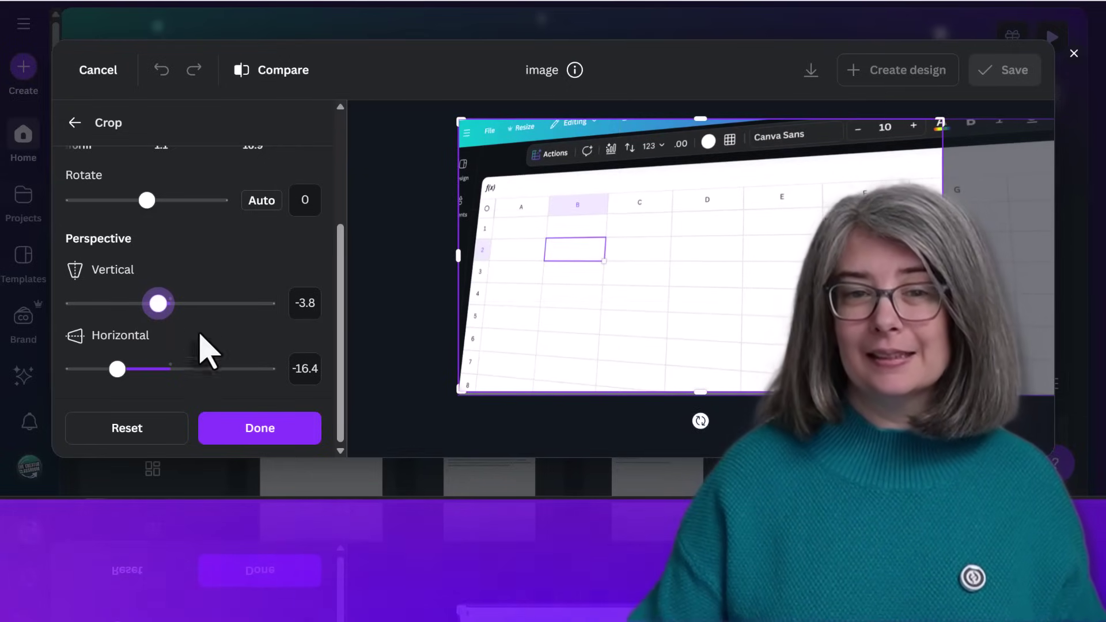
left_click(291, 433)
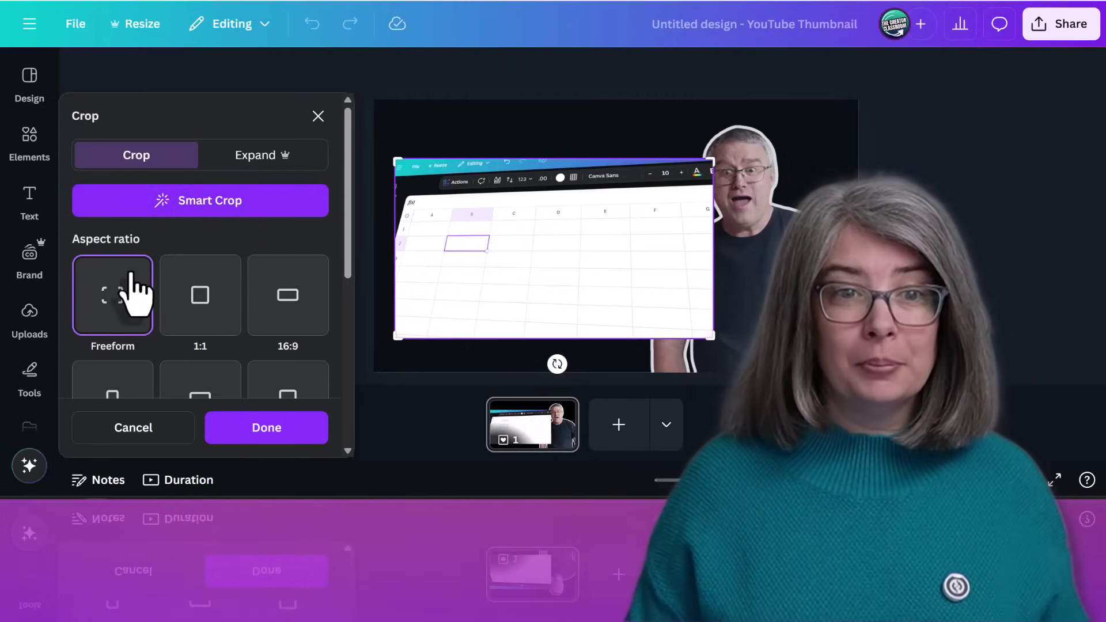
scroll(148, 296, "down", 4)
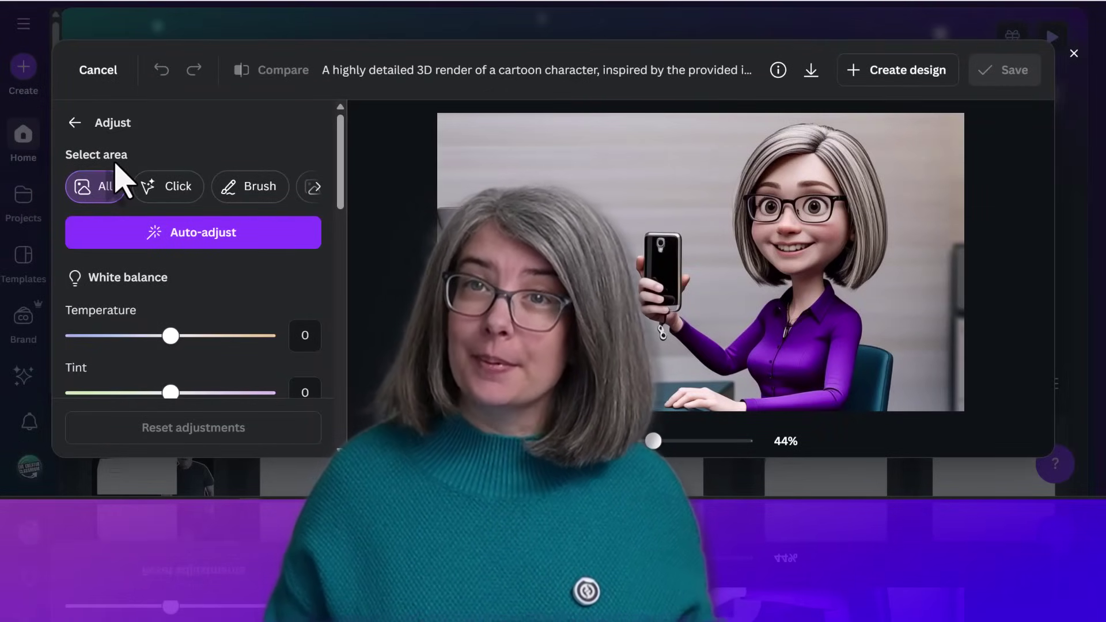
- Select only the cartoon woman for adjustment and try vibrance 100, saturation 100 and a stronger texture setting on her
left_click(167, 188)
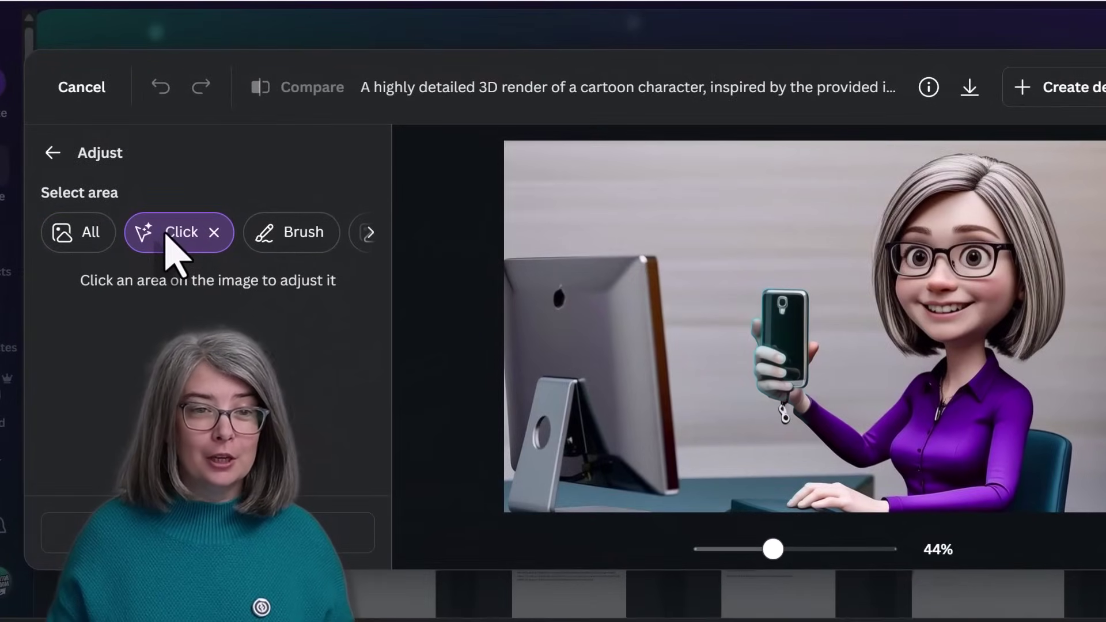
left_click(925, 445)
left_click_drag(172, 320, 275, 322)
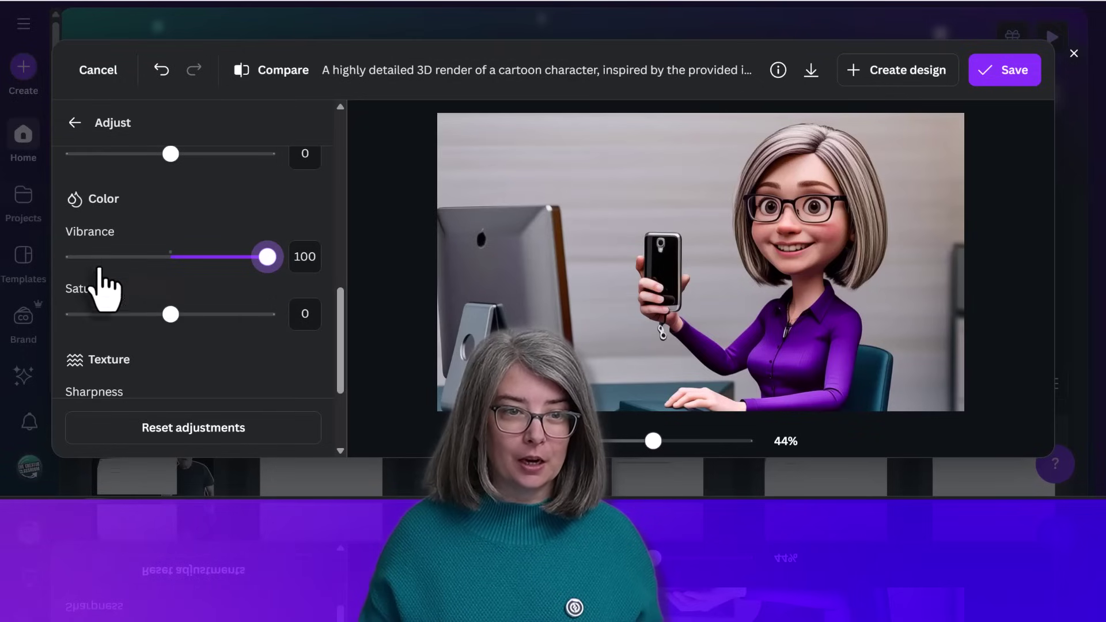
left_click_drag(251, 314, 292, 326)
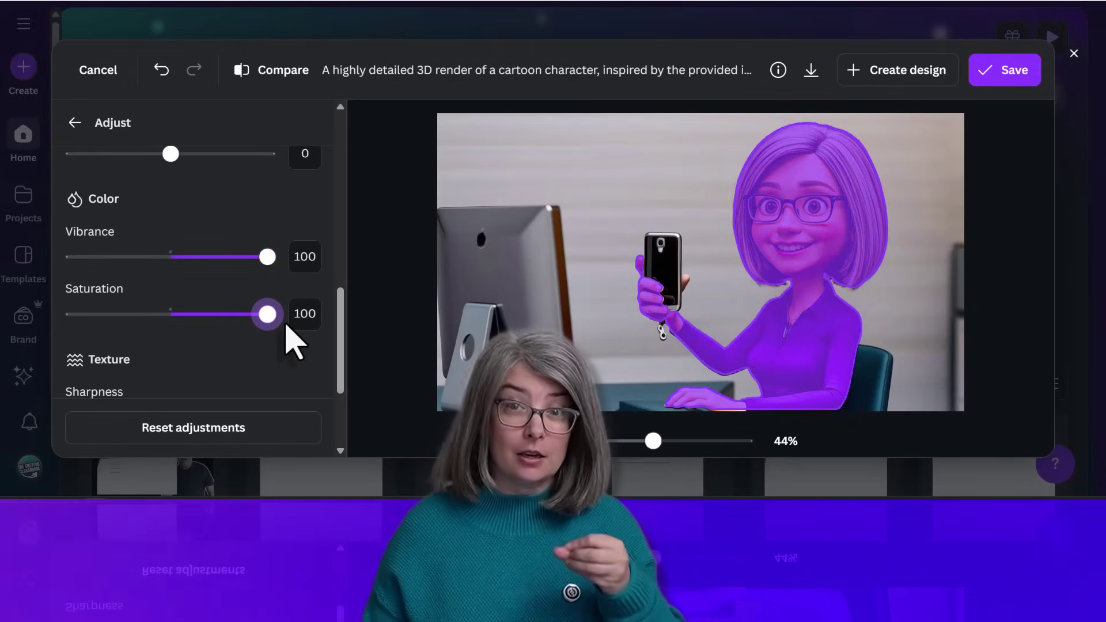
scroll(239, 338, "down", 3)
left_click_drag(170, 253, 271, 256)
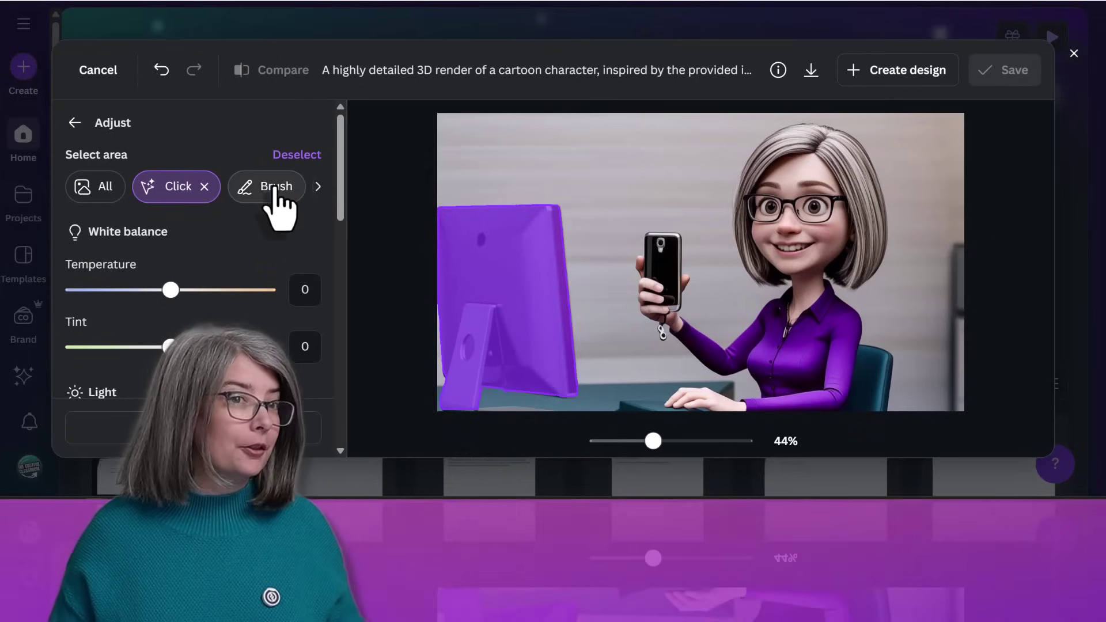
- Brush a diagonal band across the cartoon image with brush size 81 and try temperature 100 and tint 100 on it
left_click(273, 190)
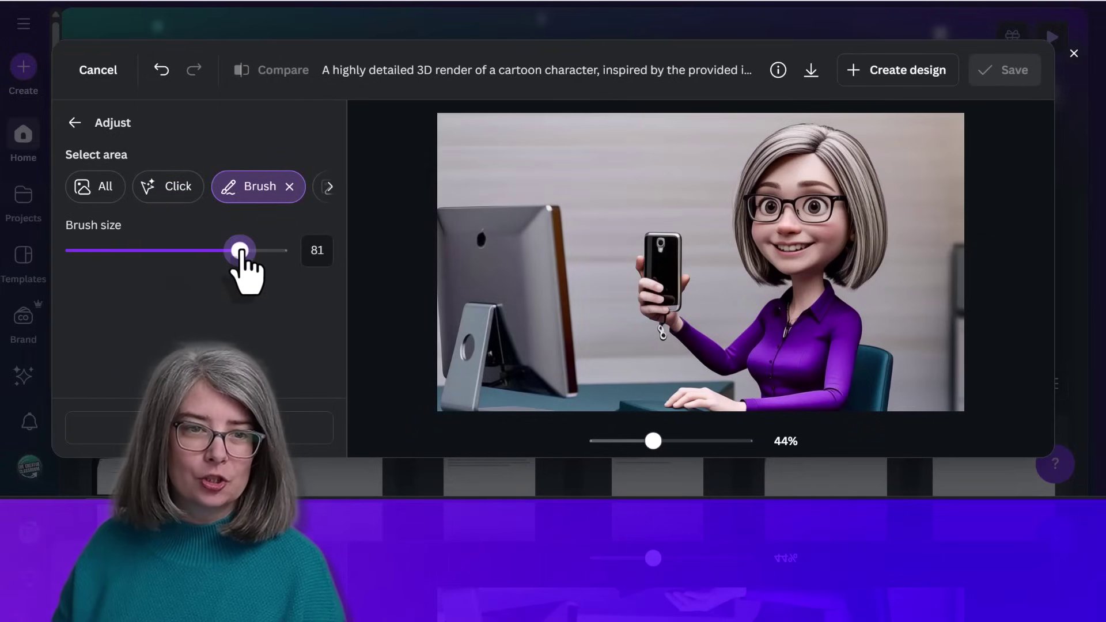
left_click_drag(455, 130, 910, 403)
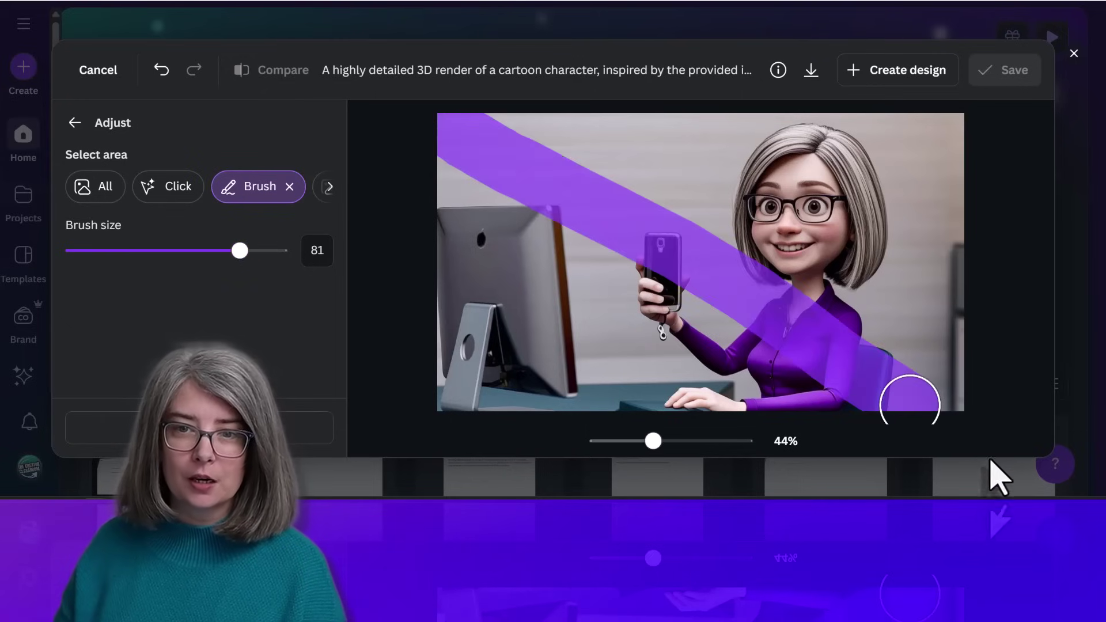
mouse_move(425, 149)
left_mouse_down()
mouse_move(484, 127)
mouse_move(575, 156)
mouse_move(985, 373)
left_mouse_up()
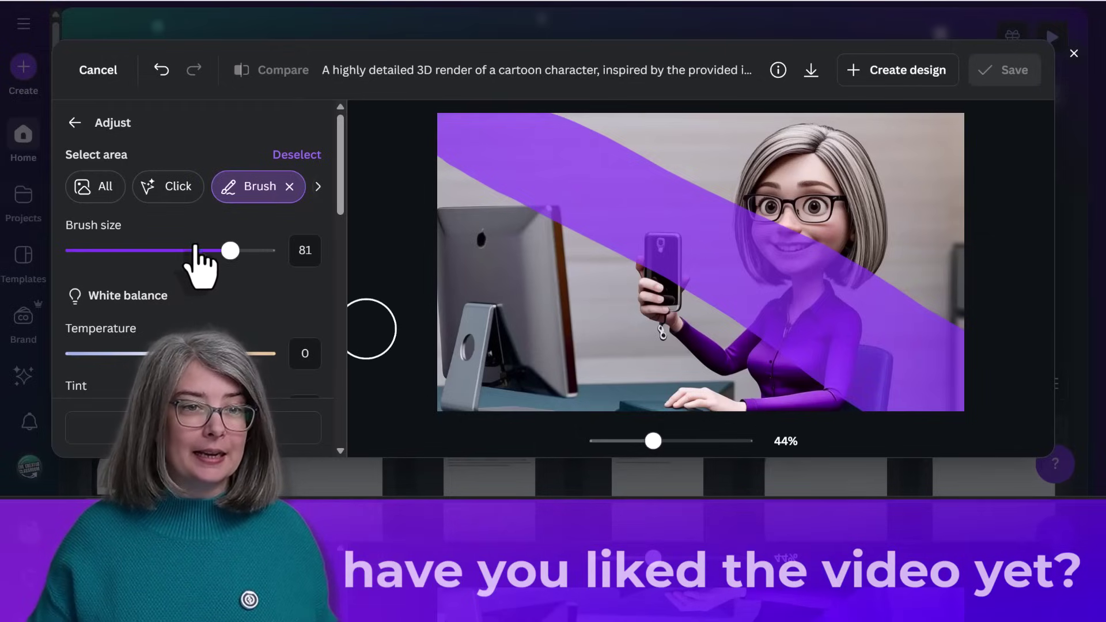
scroll(197, 268, "down", 2)
left_click(224, 272)
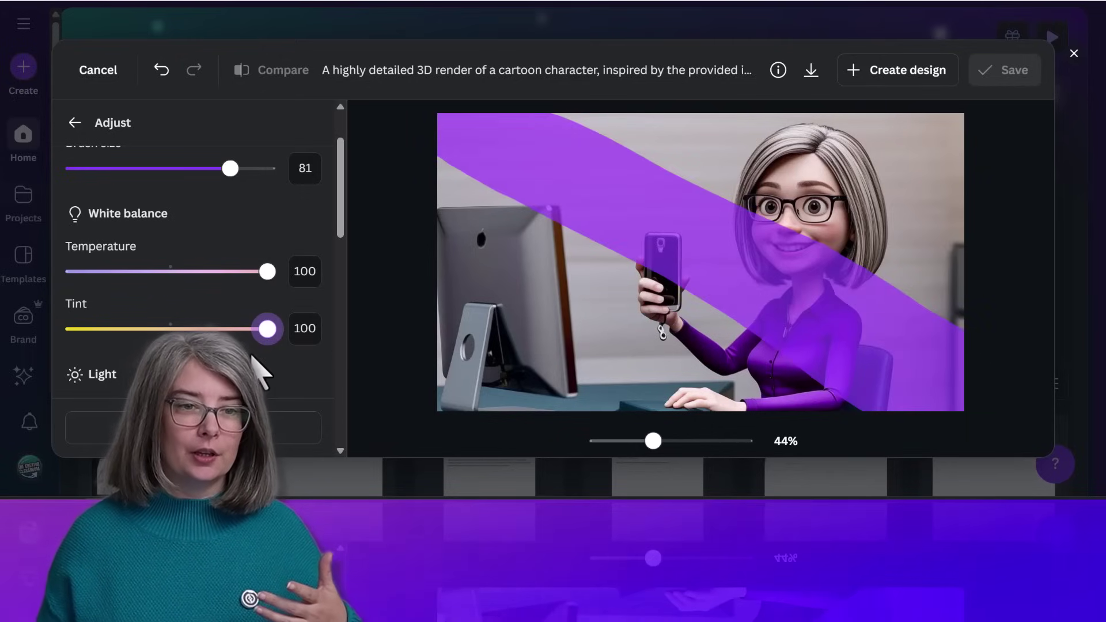
scroll(252, 356, "down", 2)
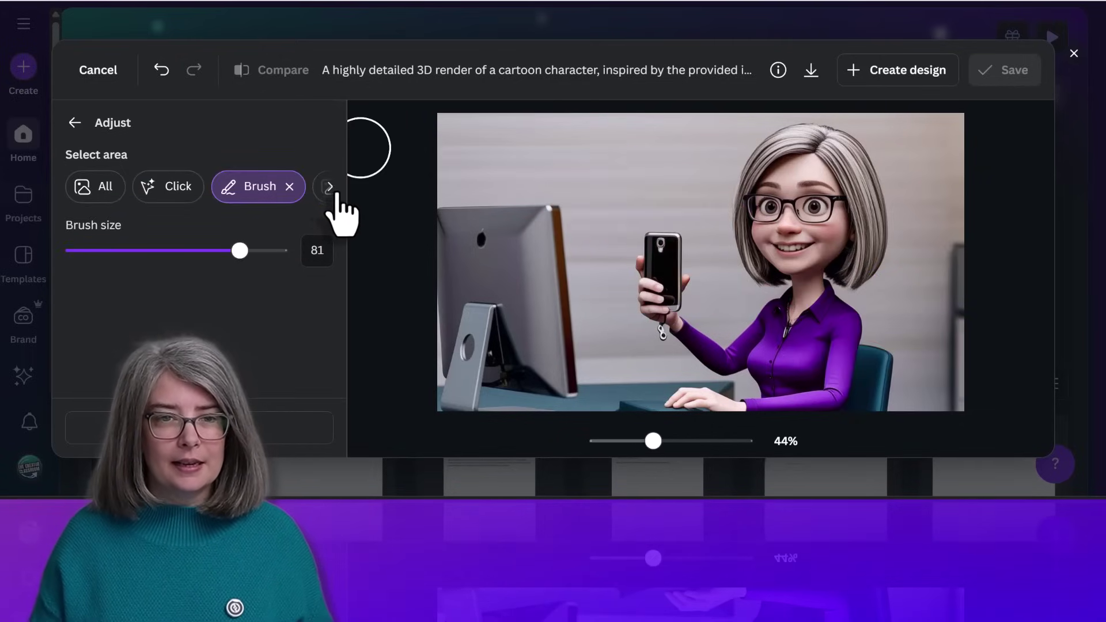
- Select the foreground of the cartoon image as the adjustment area and try its adjustment settings
left_click(329, 187)
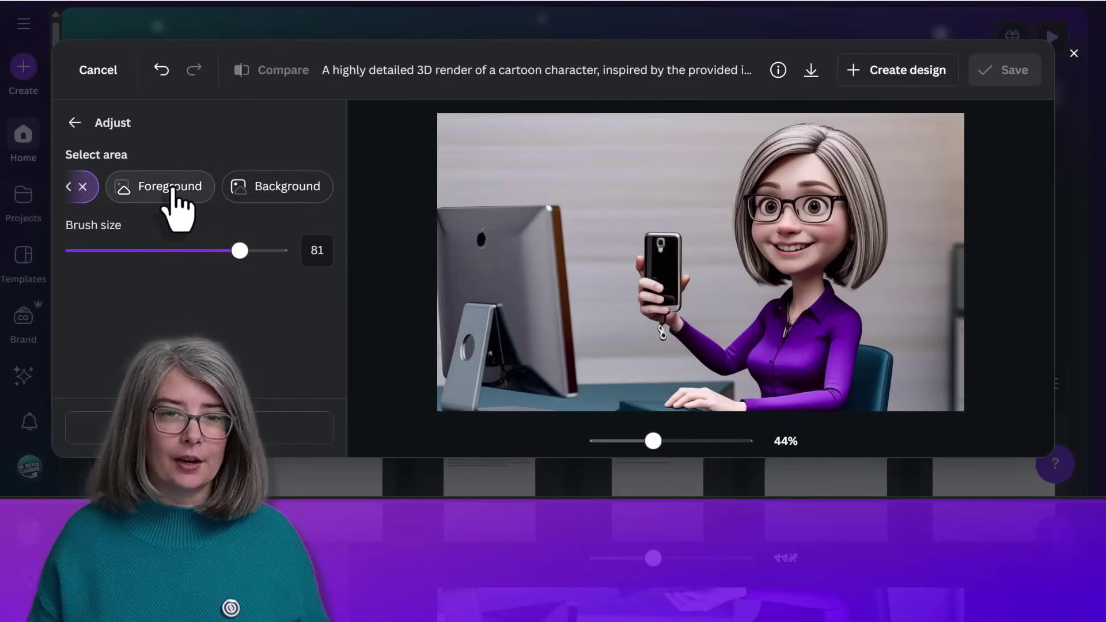
left_click(173, 191)
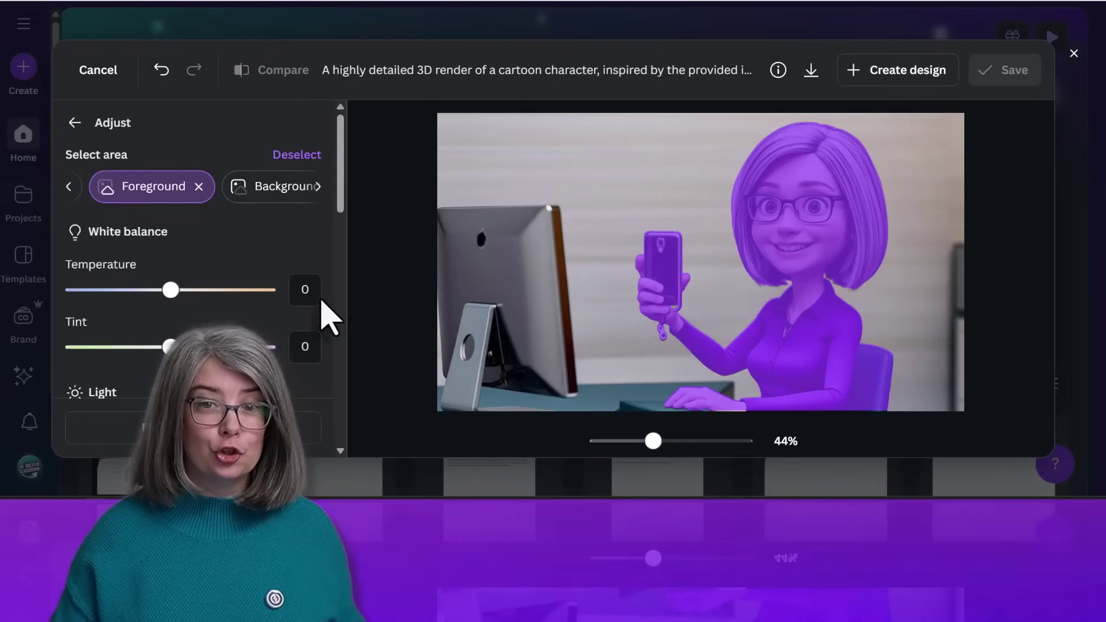
scroll(321, 313, "down", 2)
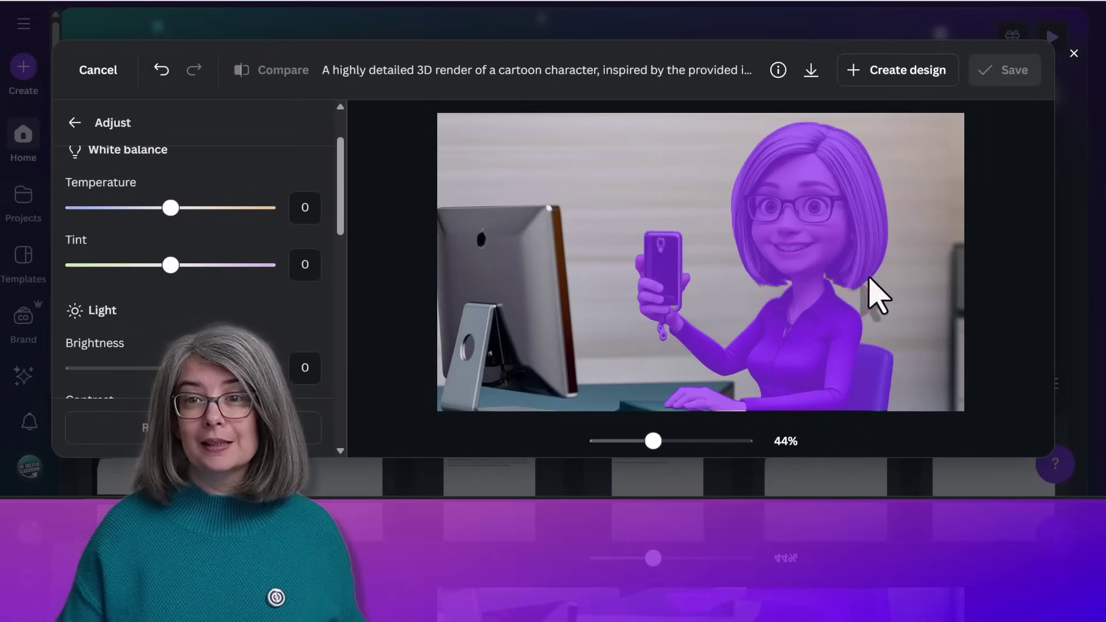
scroll(191, 305, "down", 1)
left_click_drag(170, 286, 152, 287)
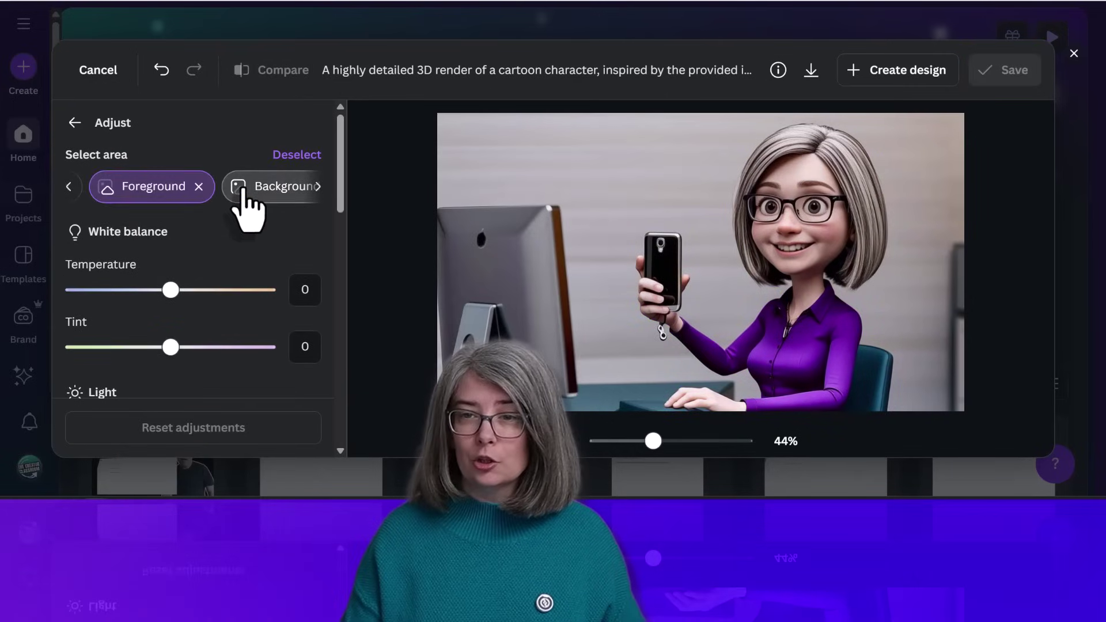
- Select the background for adjustment, try a much warmer temperature and vibrance -86 on it, and reset the adjustments
left_click(243, 190)
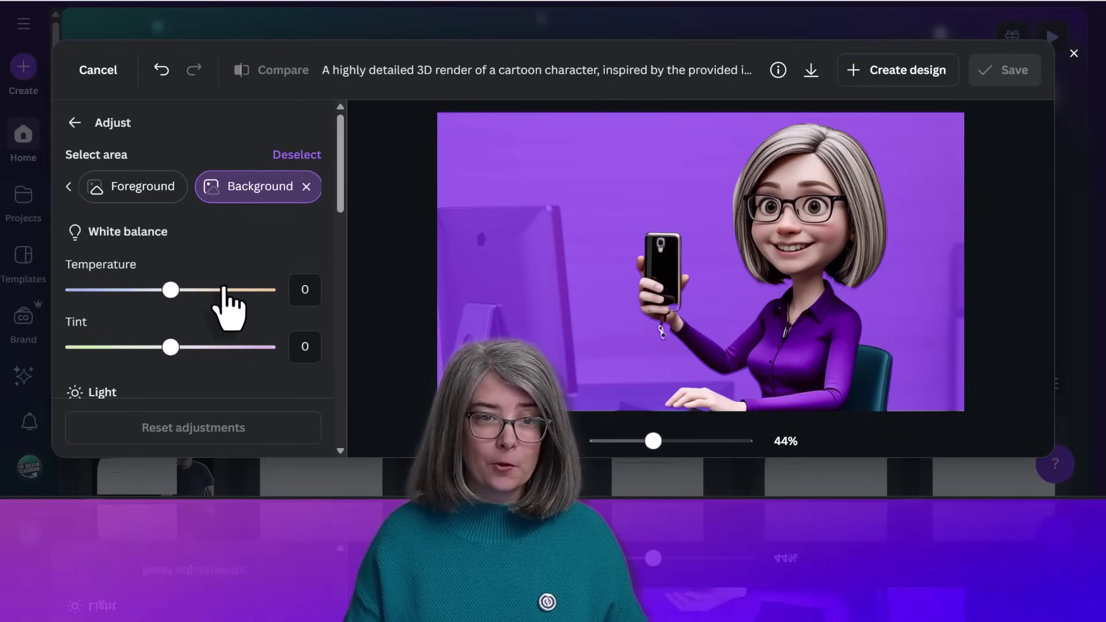
left_click_drag(170, 290, 259, 290)
scroll(252, 334, "down", 3)
scroll(253, 352, "down", 5)
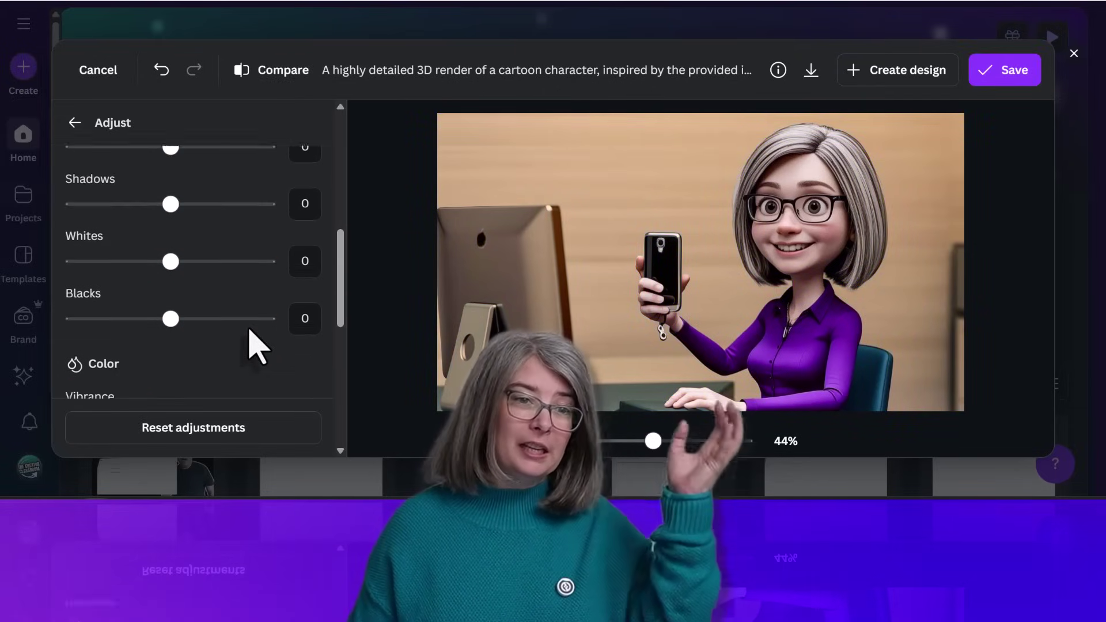
left_click_drag(168, 348, 86, 348)
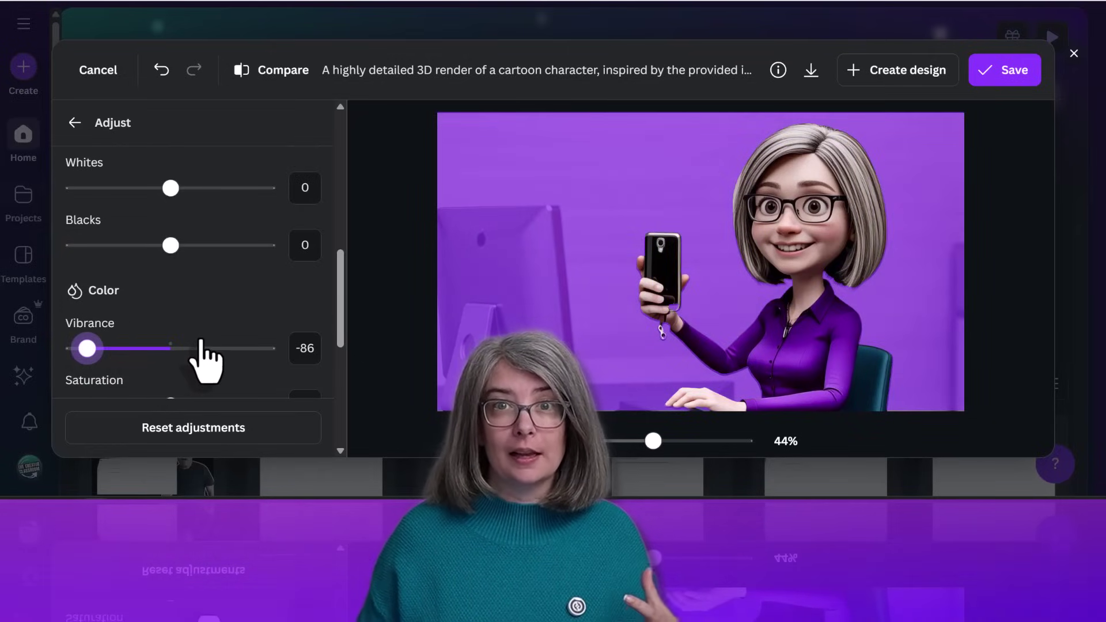
left_click(194, 427)
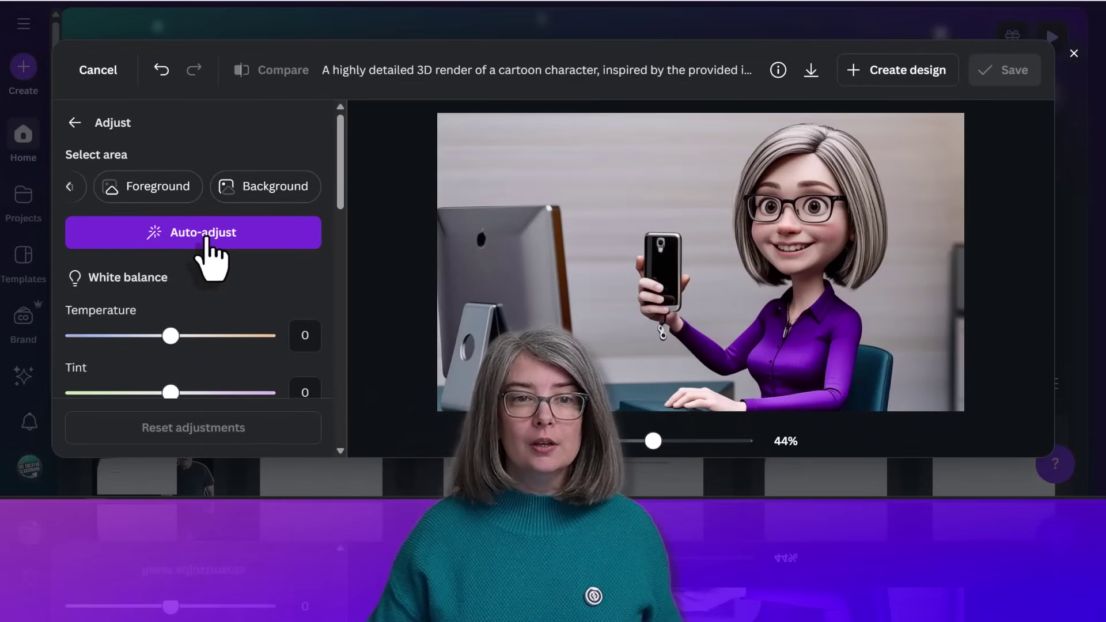
- Auto-adjust the whole image and review the white balance, light, color and texture values it sets
left_click(206, 240)
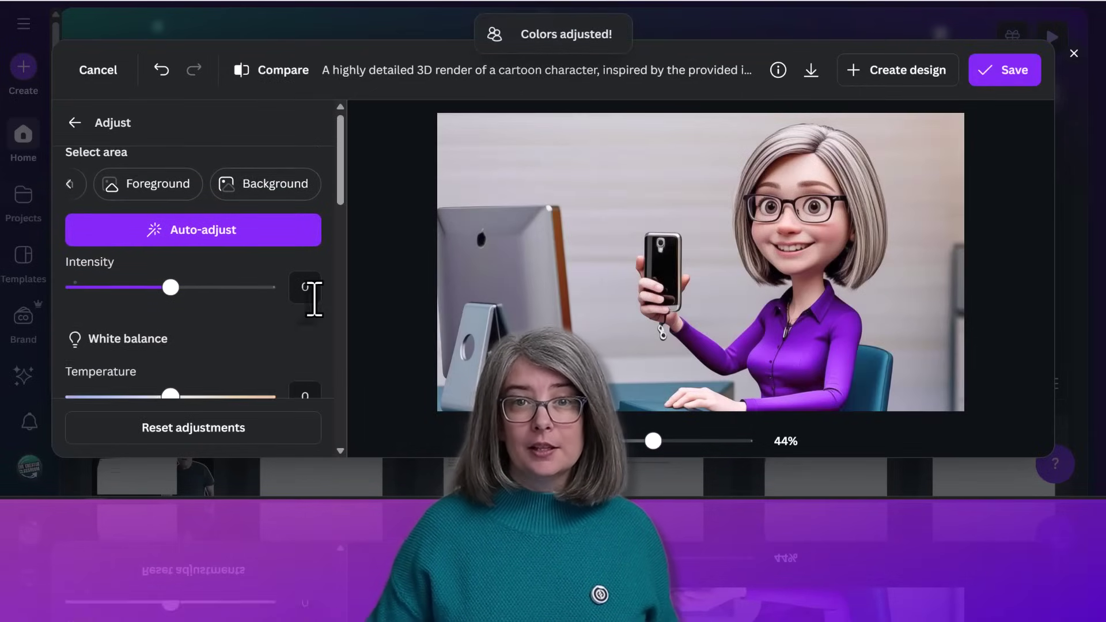
scroll(289, 333, "down", 3)
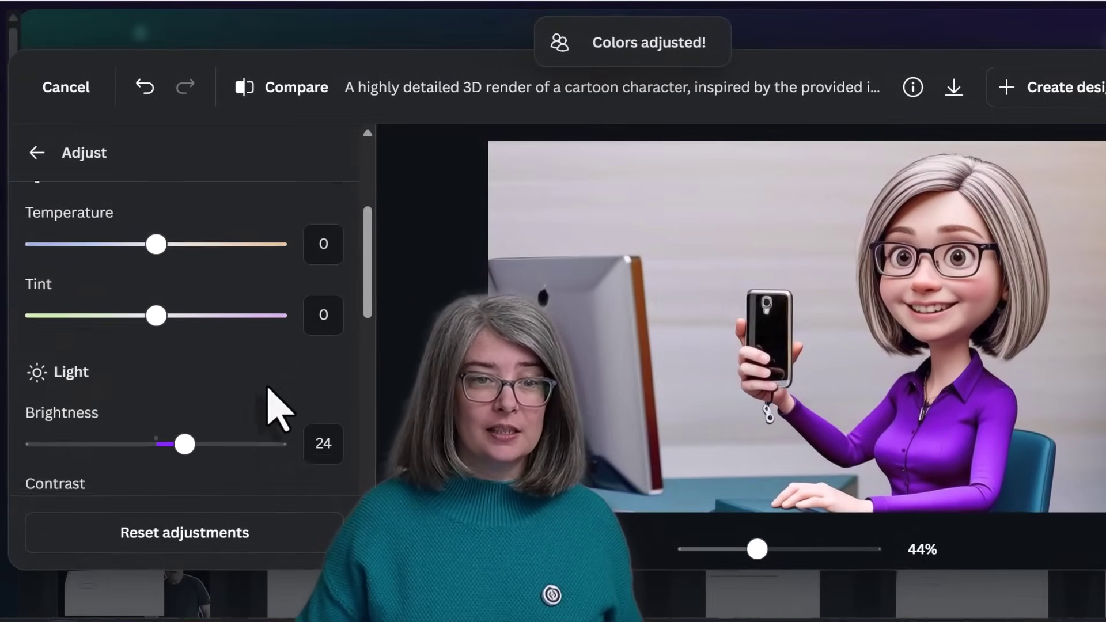
scroll(279, 409, "down", 3)
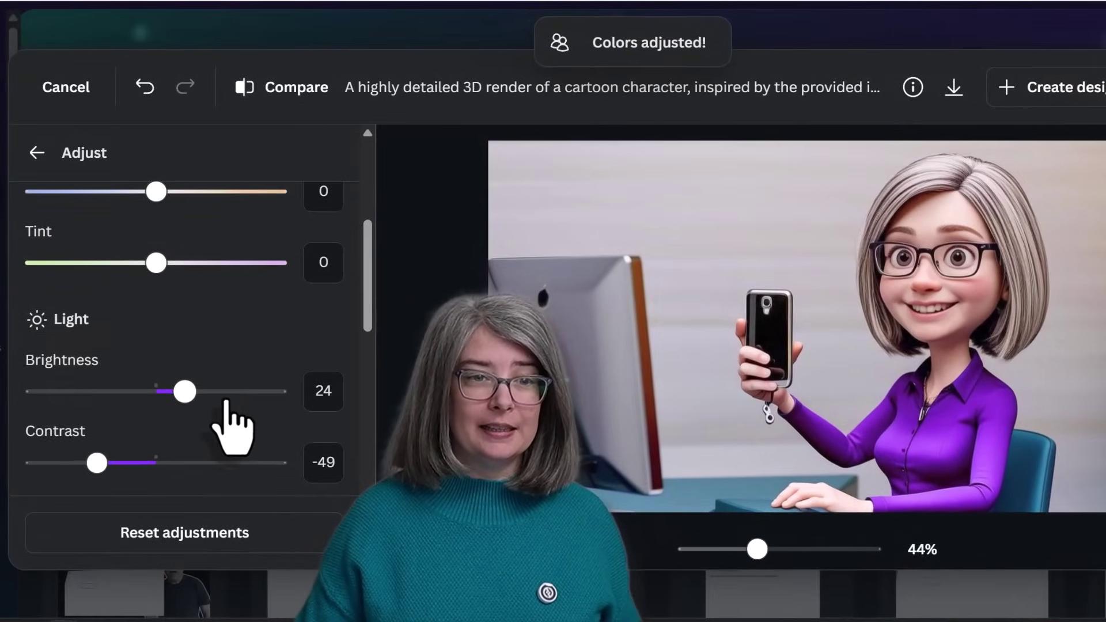
scroll(259, 402, "up", 2)
scroll(228, 445, "down", 2)
scroll(239, 405, "up", 2)
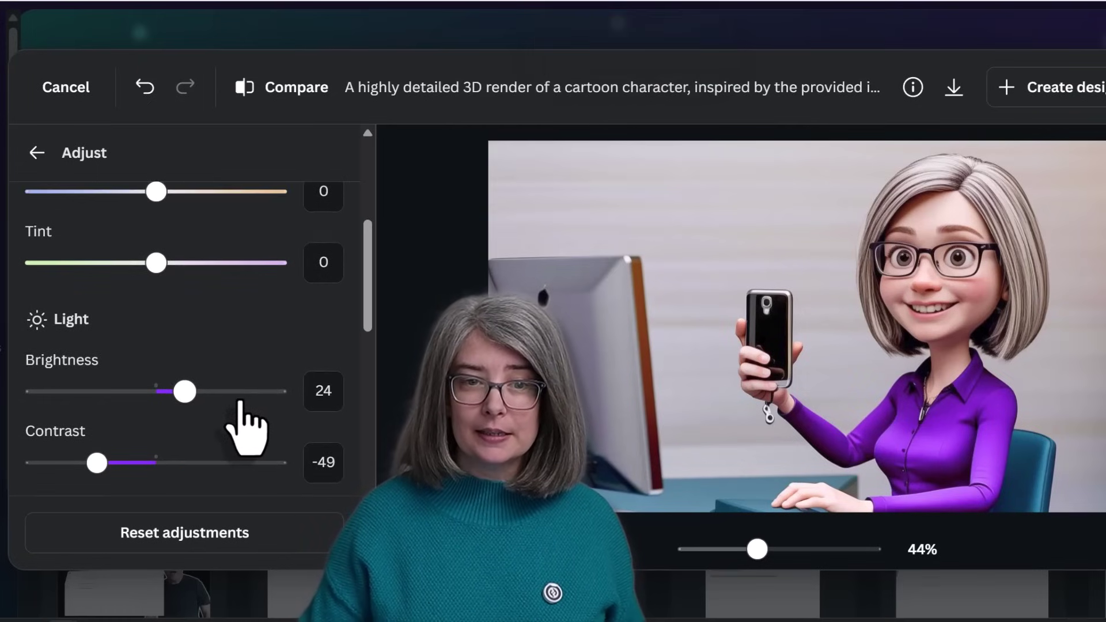
scroll(242, 406, "down", 2)
scroll(253, 429, "down", 3)
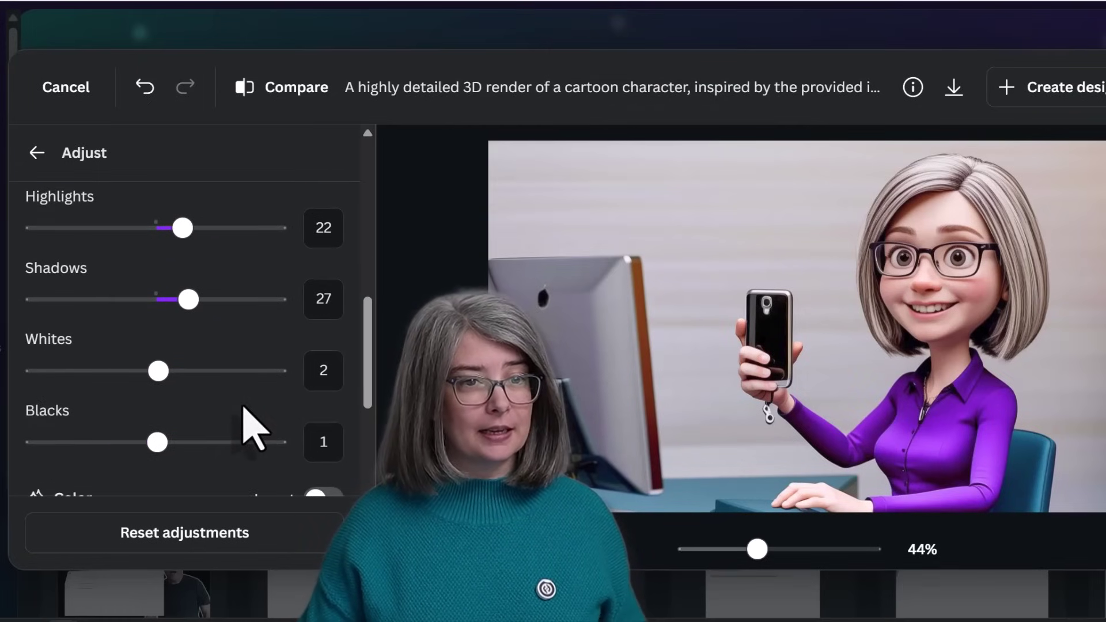
scroll(253, 429, "down", 2)
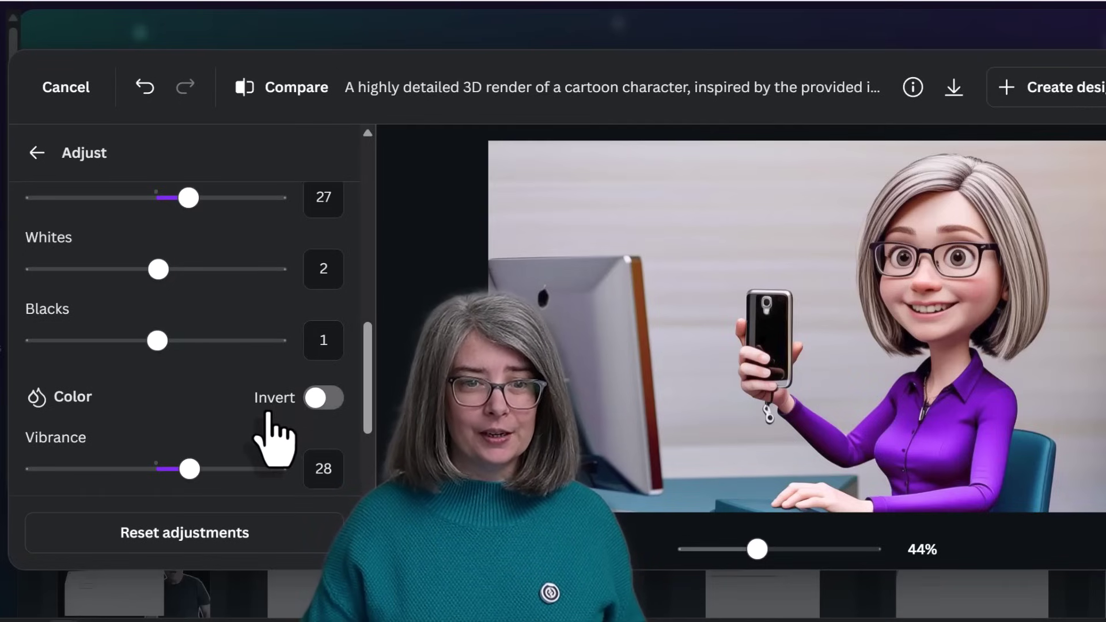
scroll(268, 413, "down", 2)
scroll(270, 427, "down", 4)
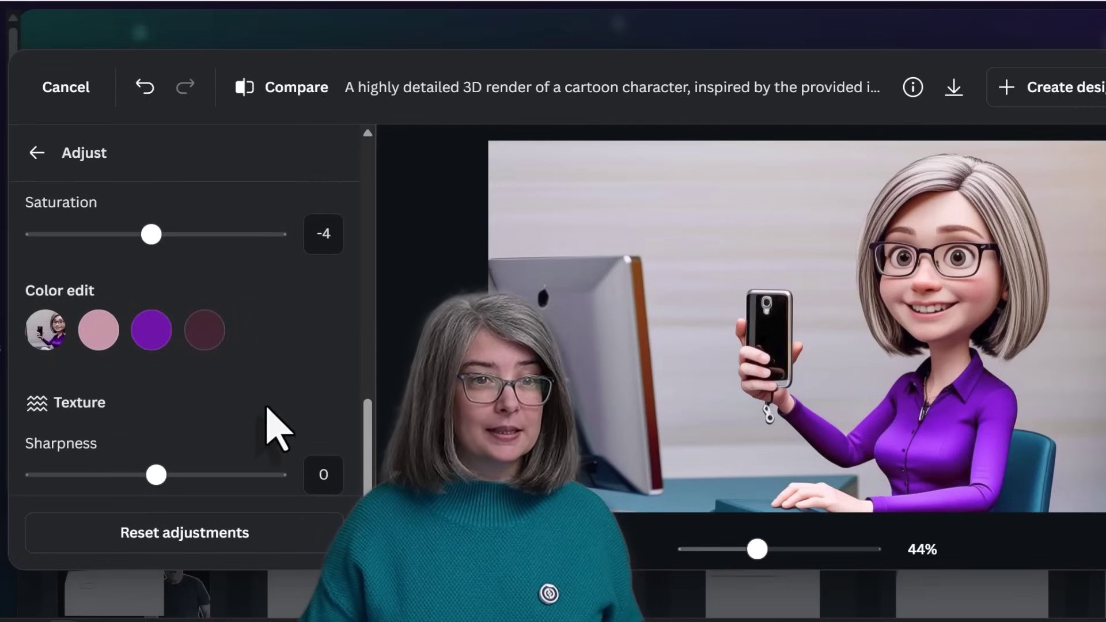
scroll(267, 412, "down", 4)
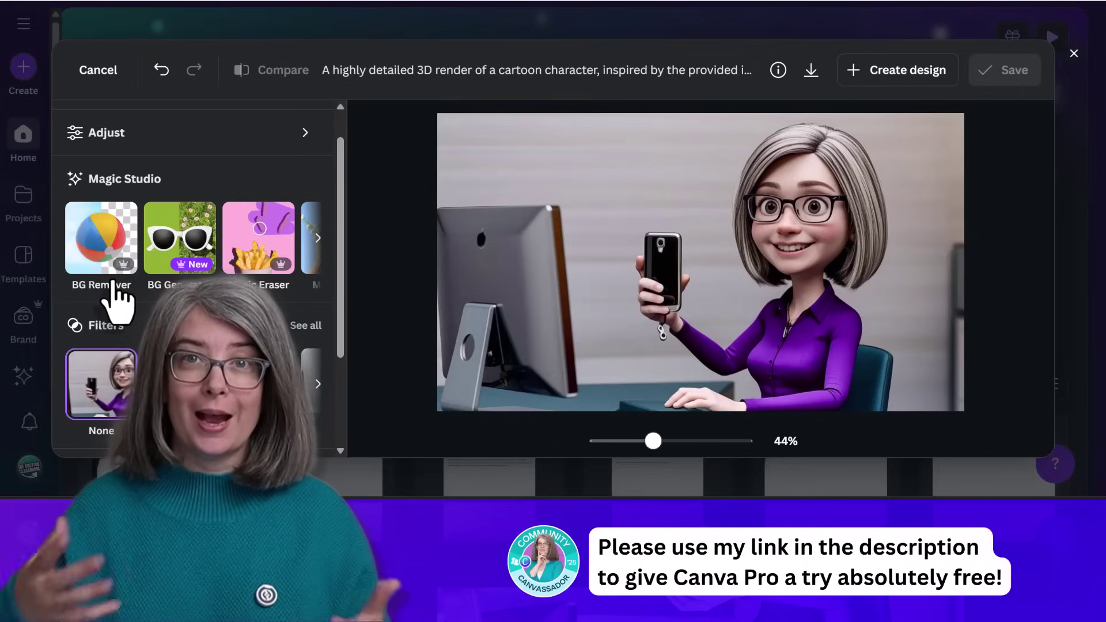
- Generate a new background from the suggested prompt "A snowy alpine scene at sunrise with warm diffused sunlight"
scroll(173, 371, "up", 1)
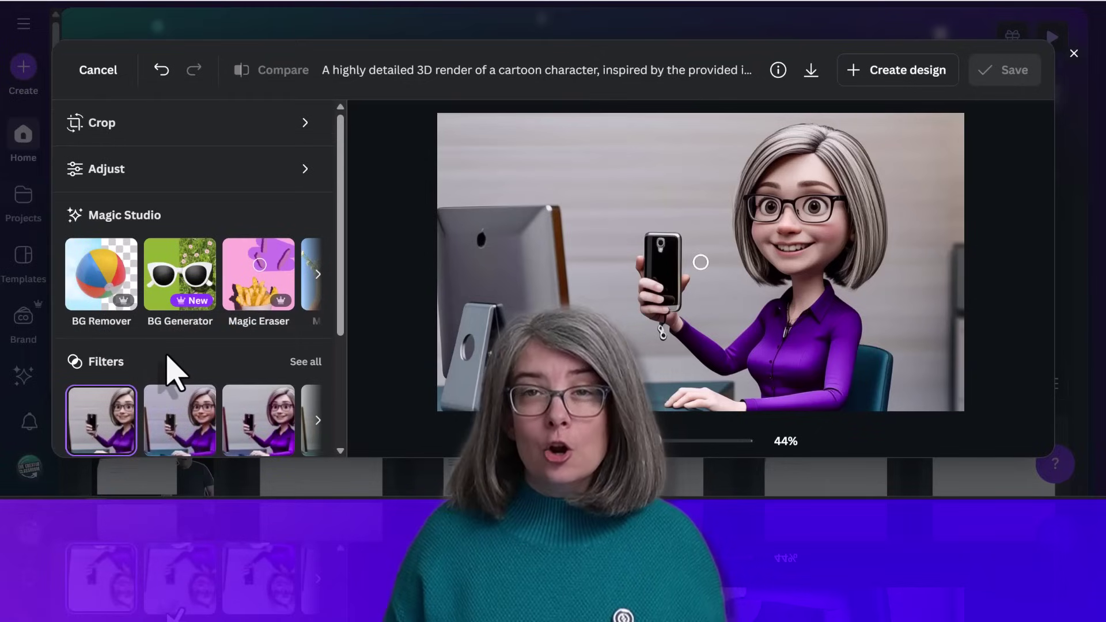
left_click(93, 291)
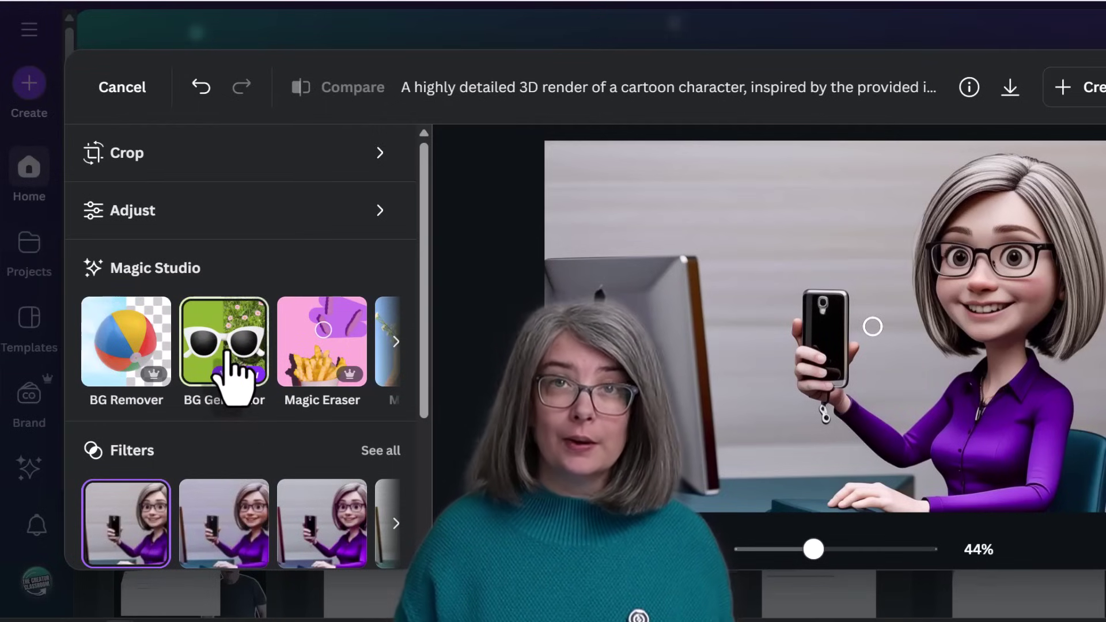
left_click(229, 369)
left_click(172, 313)
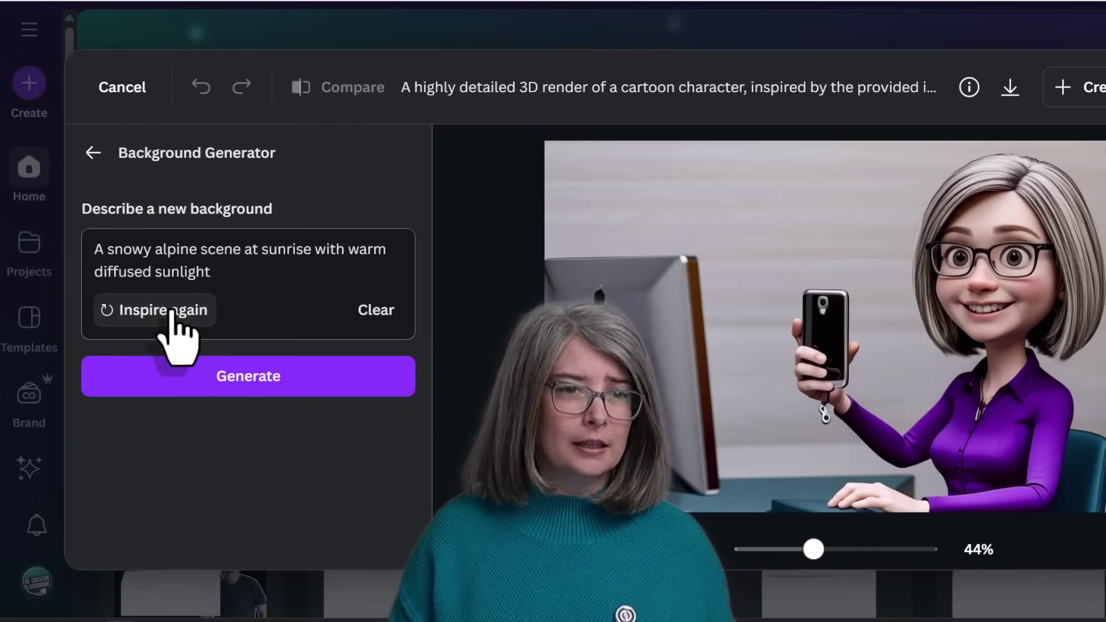
left_click(268, 386)
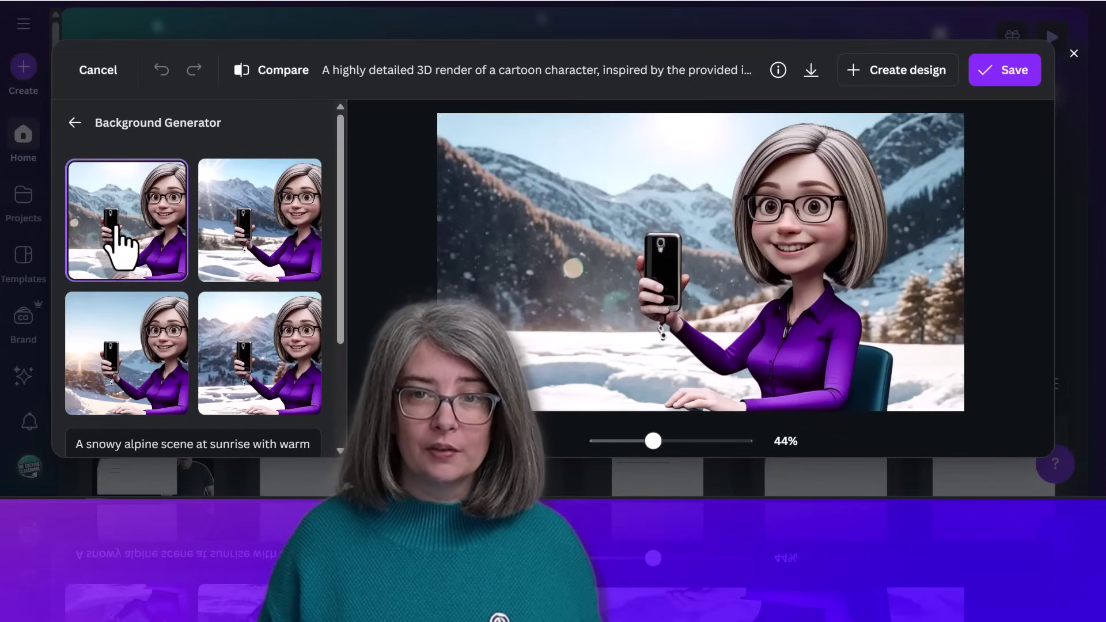
- Preview the generated alpine backgrounds and choose the fourth one, with fir trees and the sun behind the central peaks
left_click(252, 252)
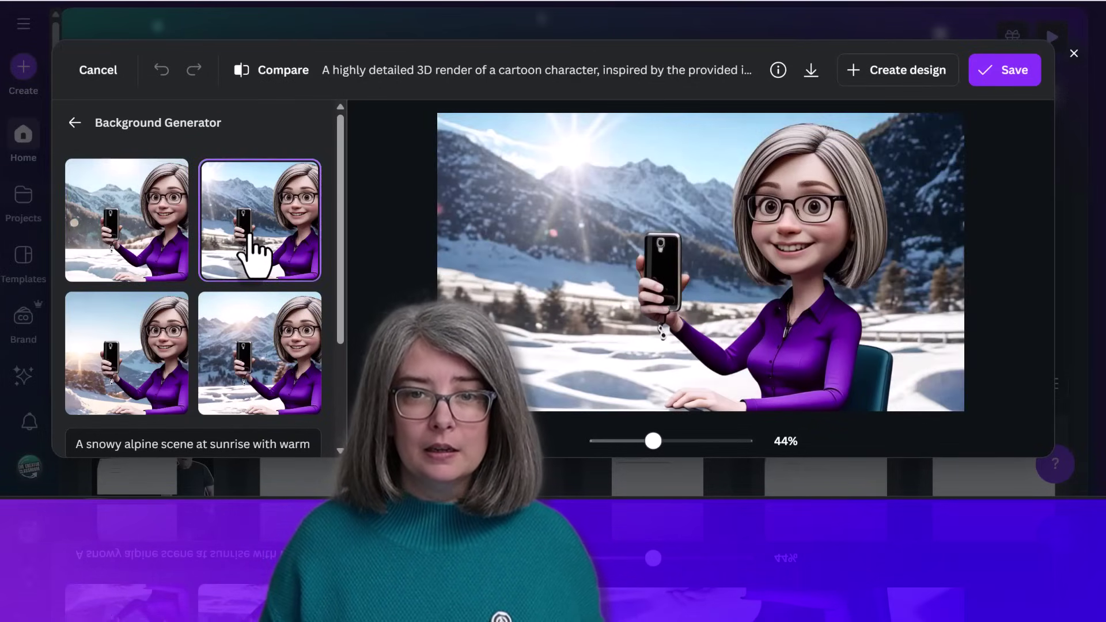
left_click(153, 366)
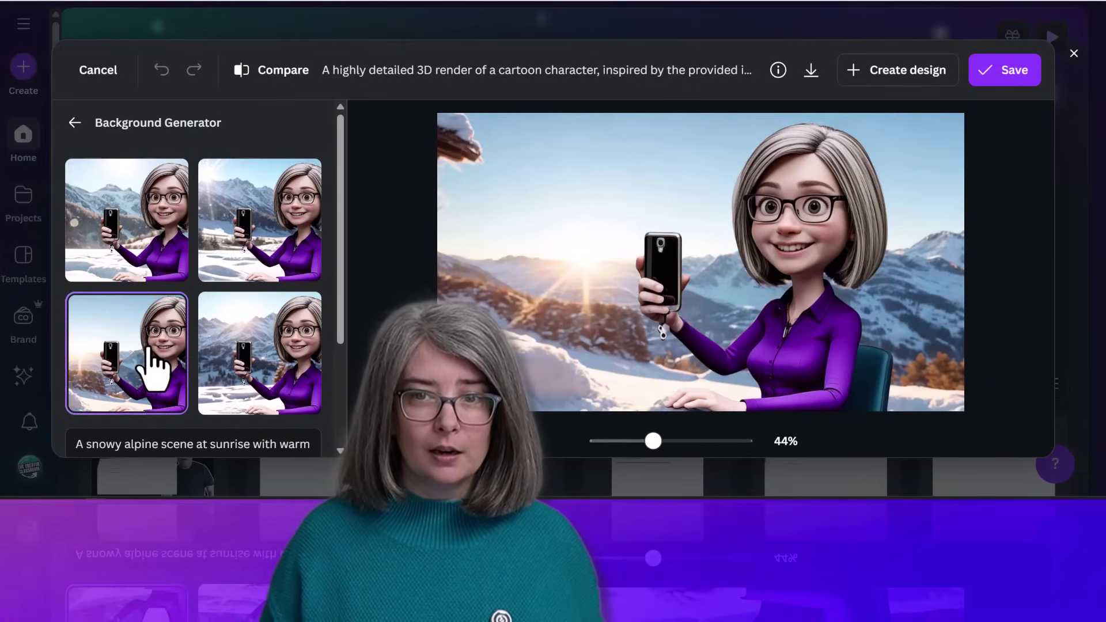
left_click(265, 377)
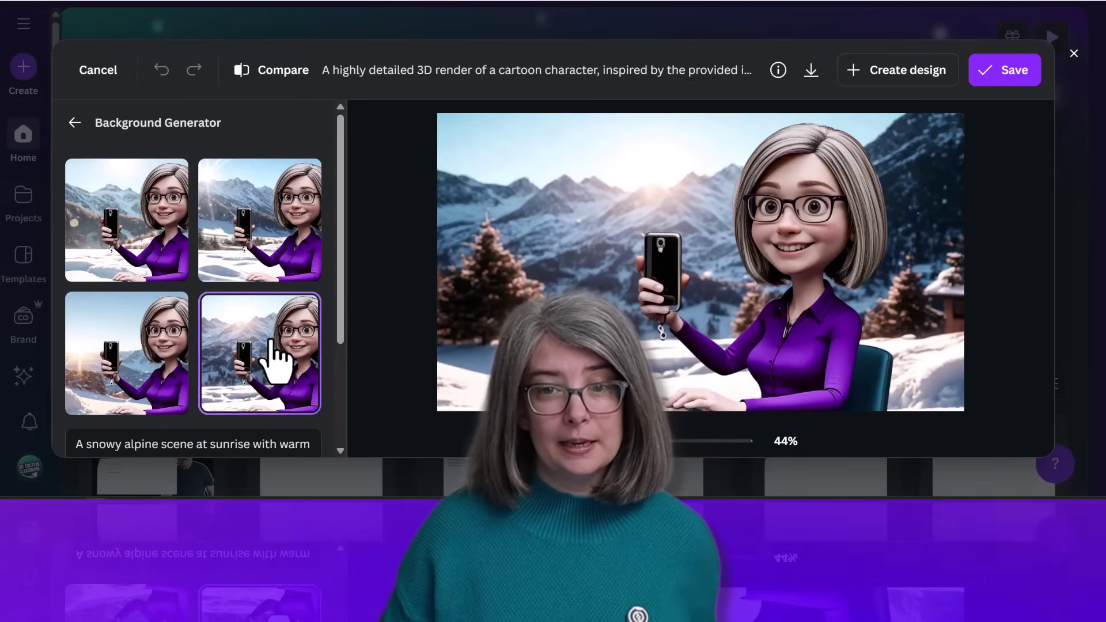
- Try Balanced relight for matching the subject to the alpine scene, and settle on Maximum relight
scroll(276, 357, "down", 3)
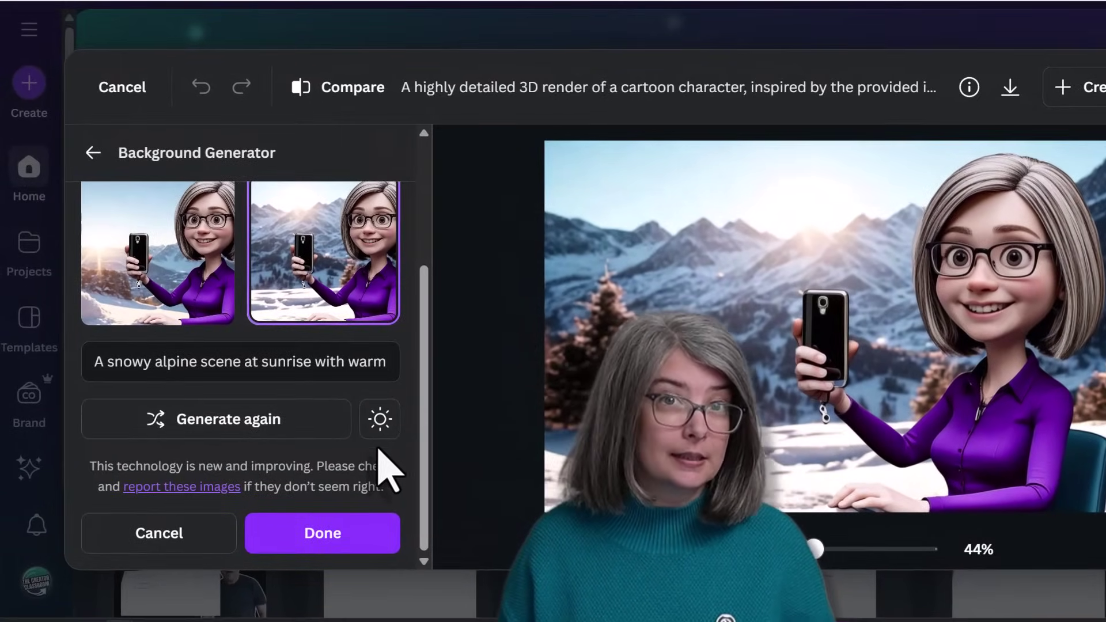
left_click(305, 337)
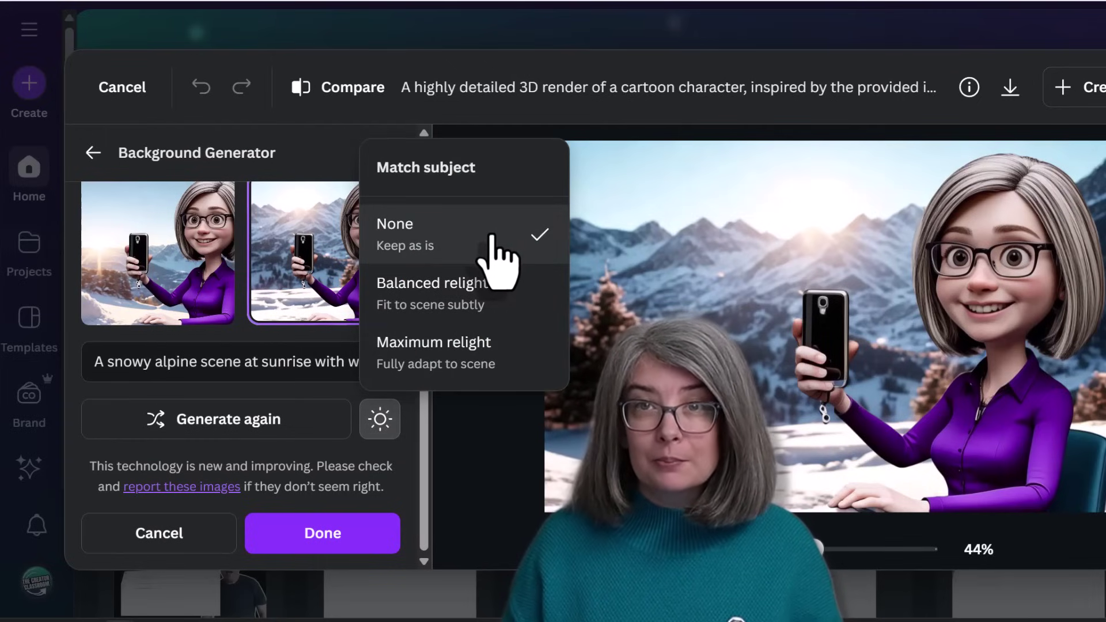
left_click(521, 326)
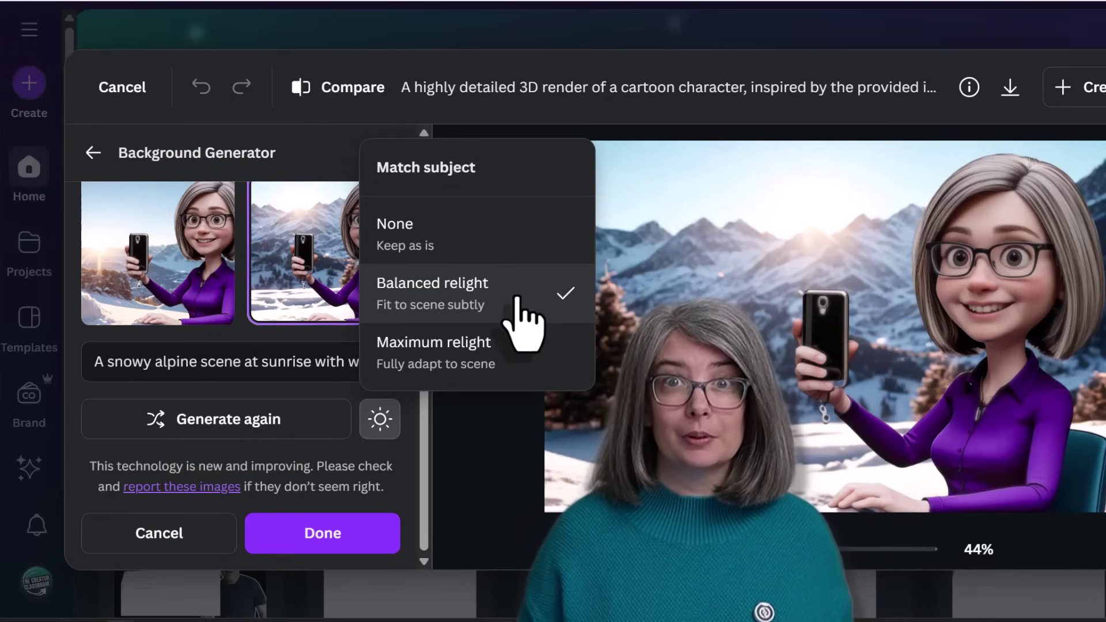
left_click(552, 357)
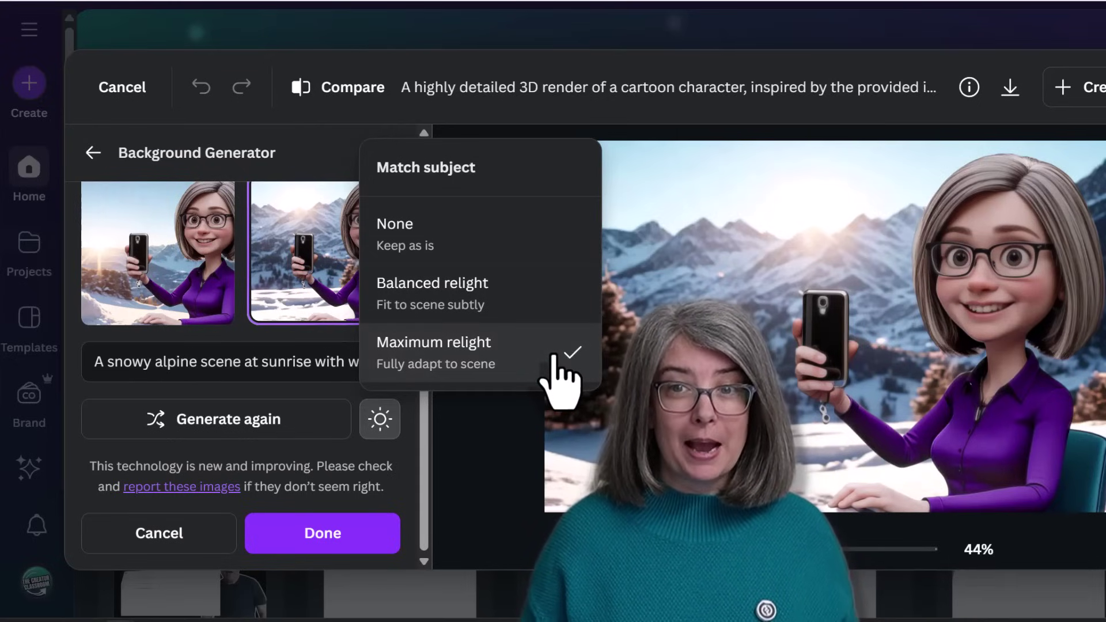
left_click(540, 307)
left_click(520, 357)
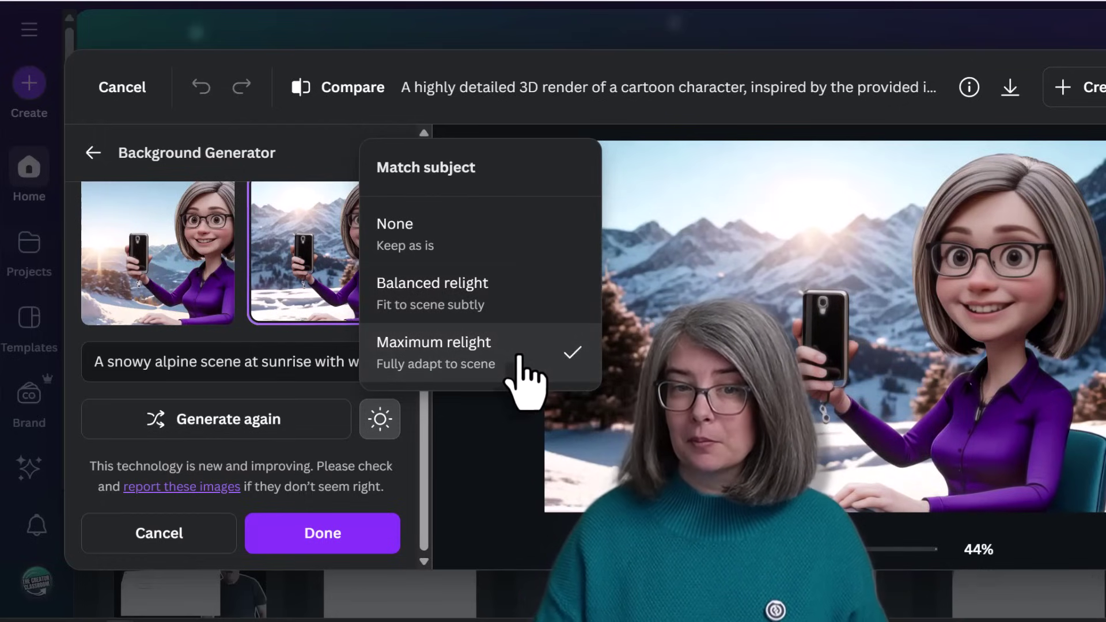
- Accept the generated background and compare the edited image with the original
left_click(348, 536)
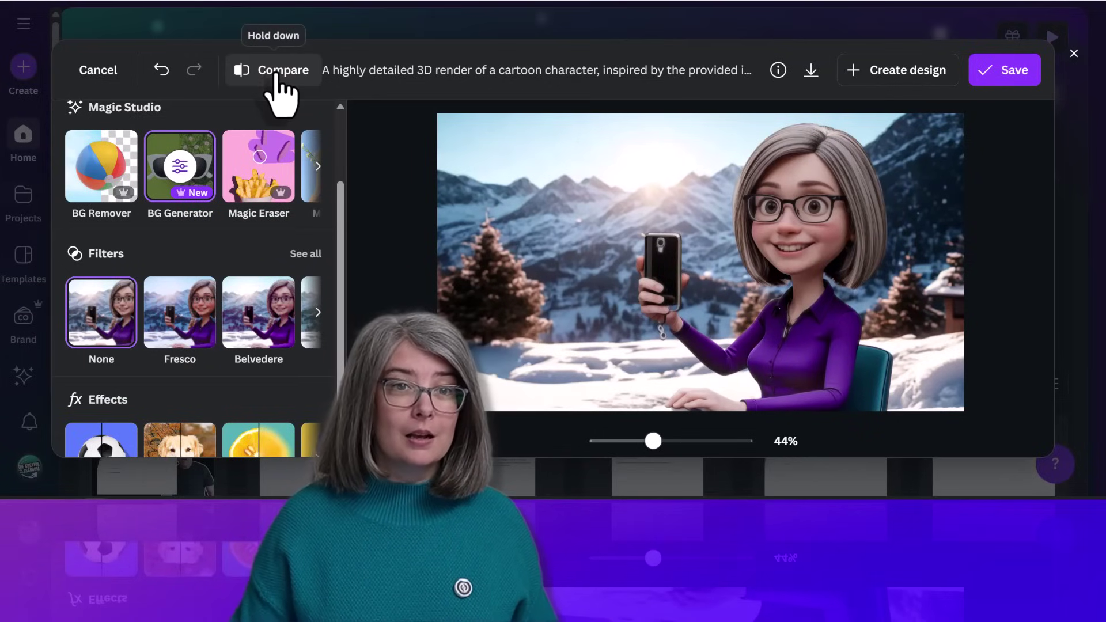
left_click(277, 76)
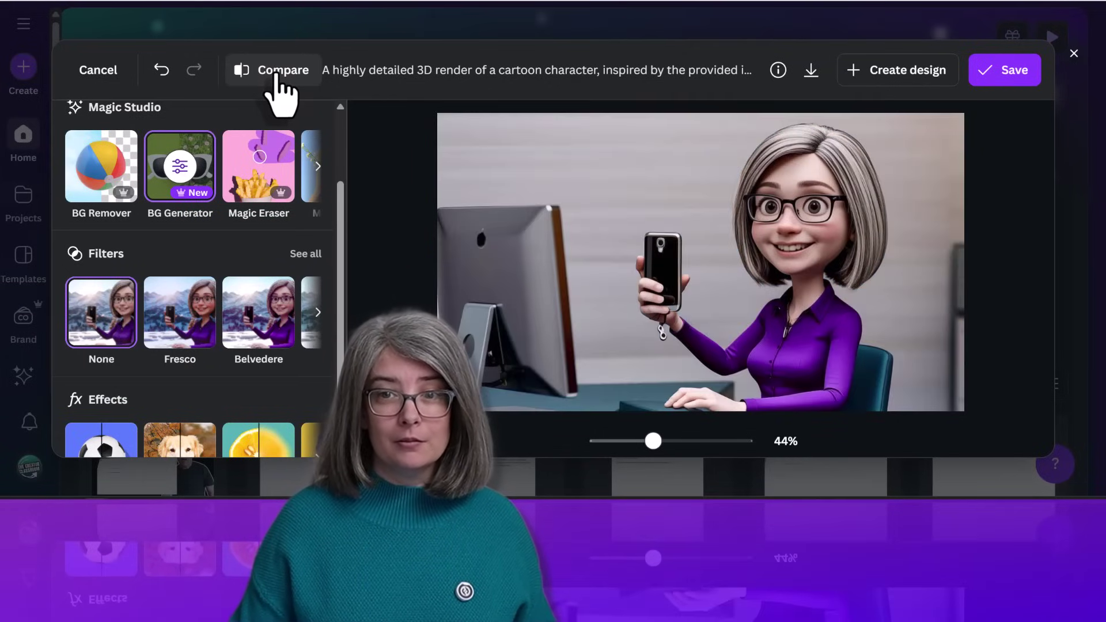
- Finish comparing the cartoon image with its original, and undo the generated alpine background
left_click(277, 76)
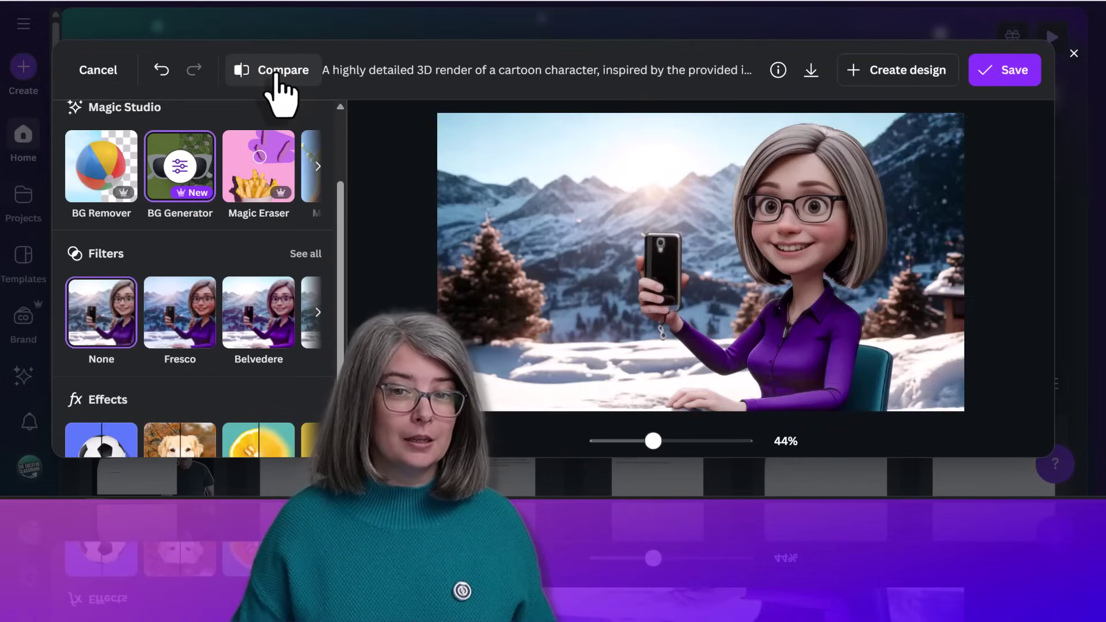
key("ctrl+z")
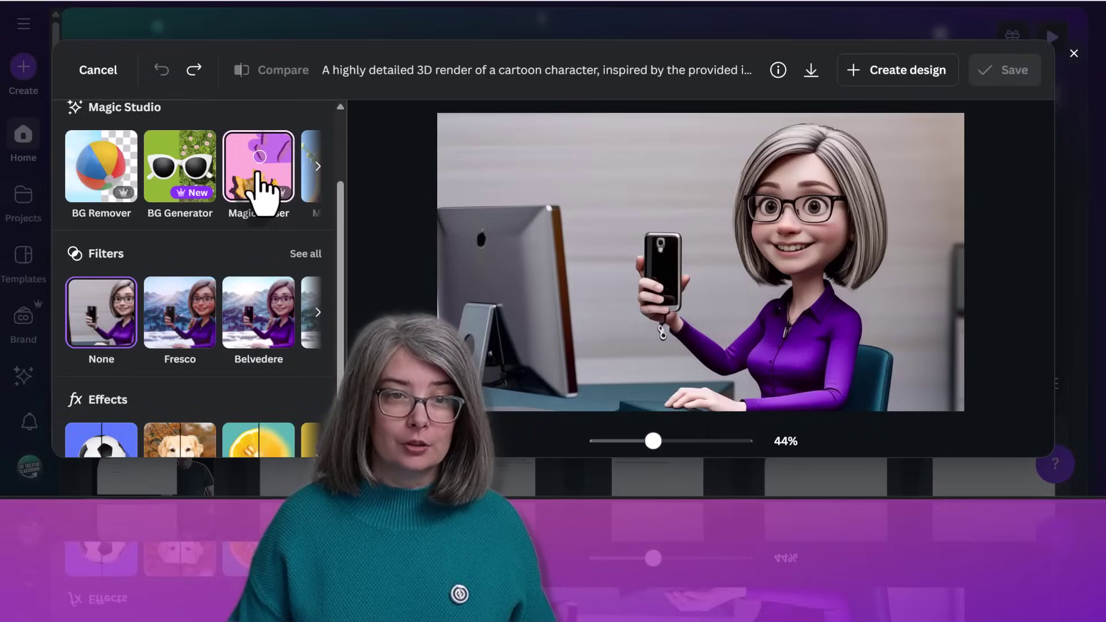
- Erase the computer monitor with Magic Eraser's object selection, and brush over the print on the man's T-shirt in the cutout image
left_click(258, 174)
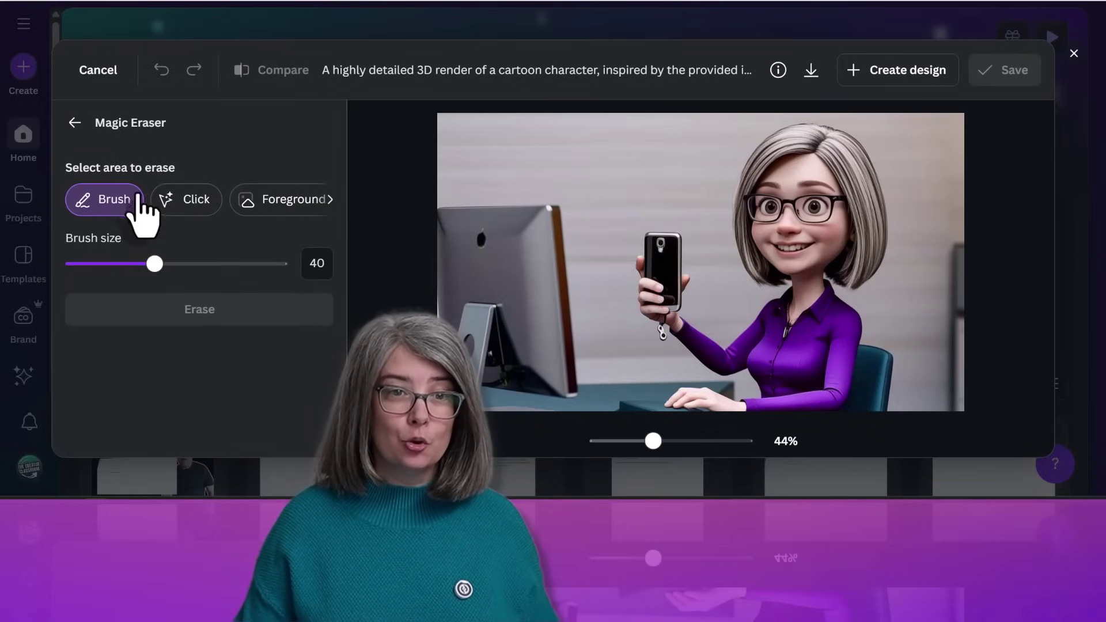
left_click(179, 202)
left_click(509, 278)
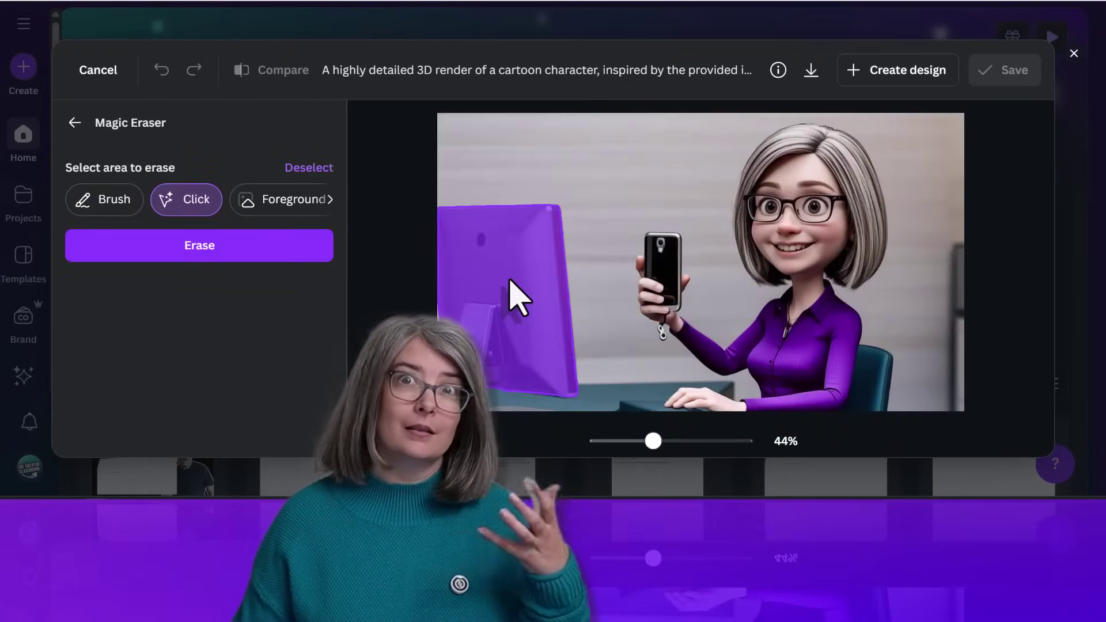
left_click(179, 252)
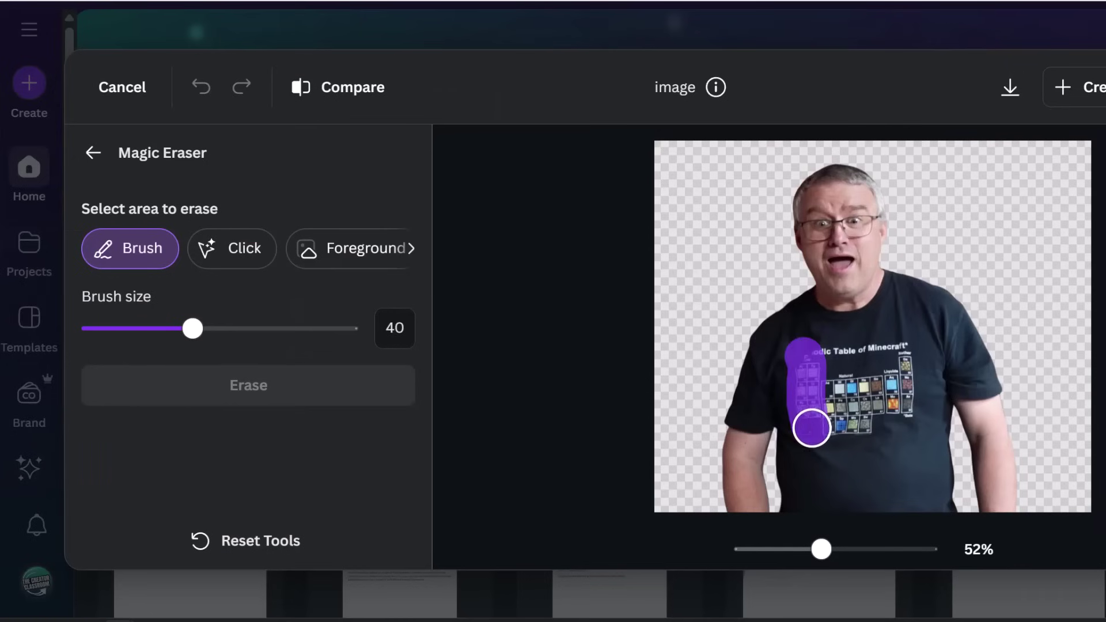
left_click_drag(901, 429, 904, 369)
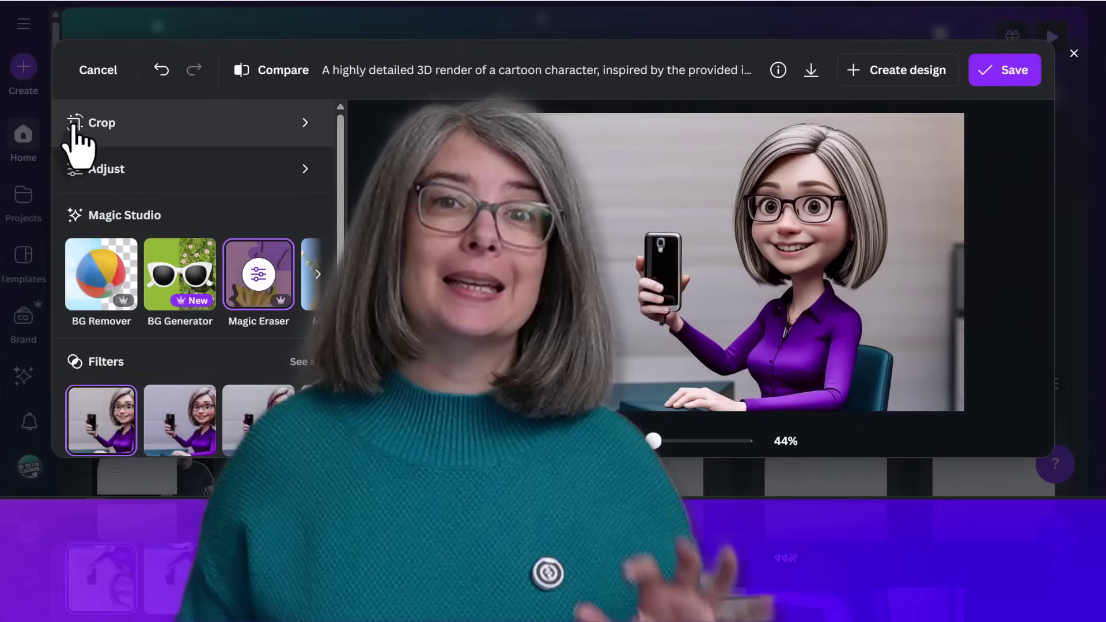
- Open Magic Edit for the cartoon image and select the phone in her hand as the area to edit
left_click(312, 276)
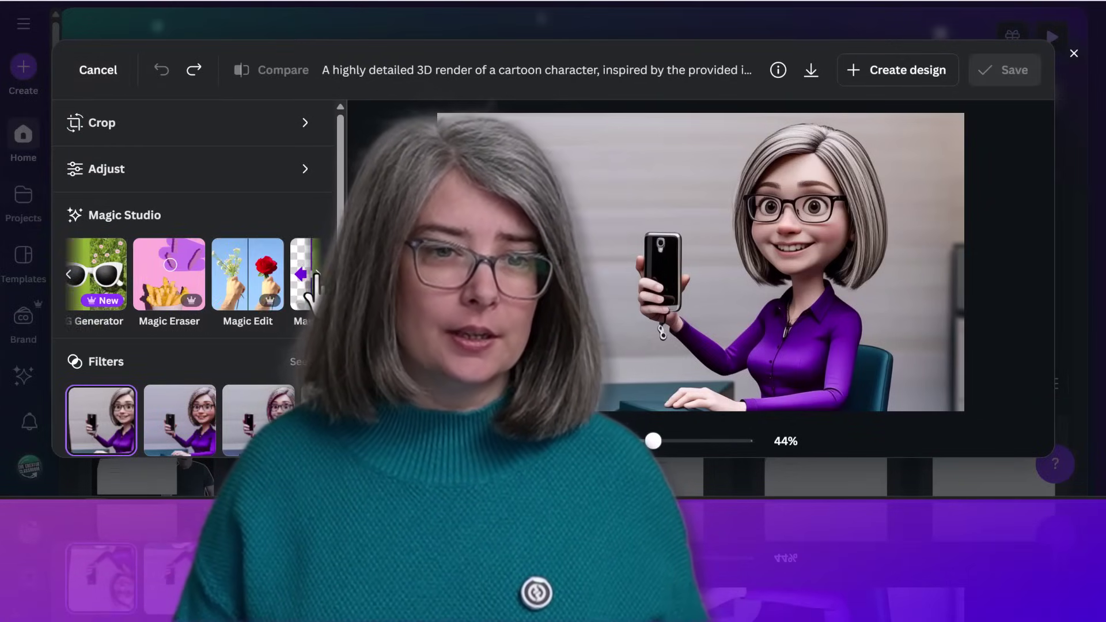
left_click(70, 275)
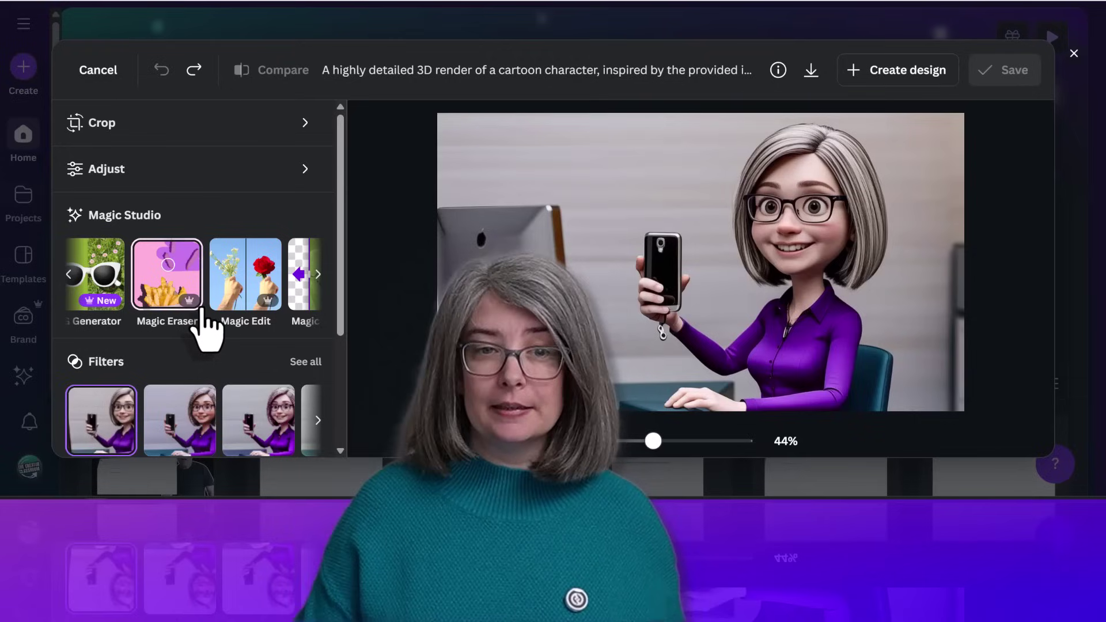
left_click(252, 288)
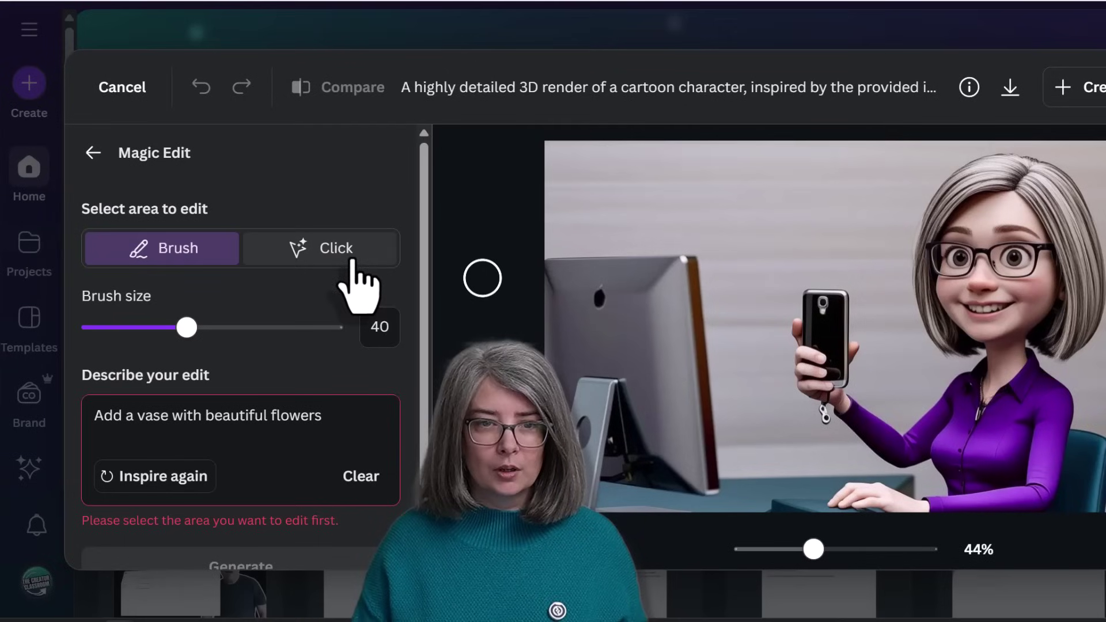
left_click(276, 207)
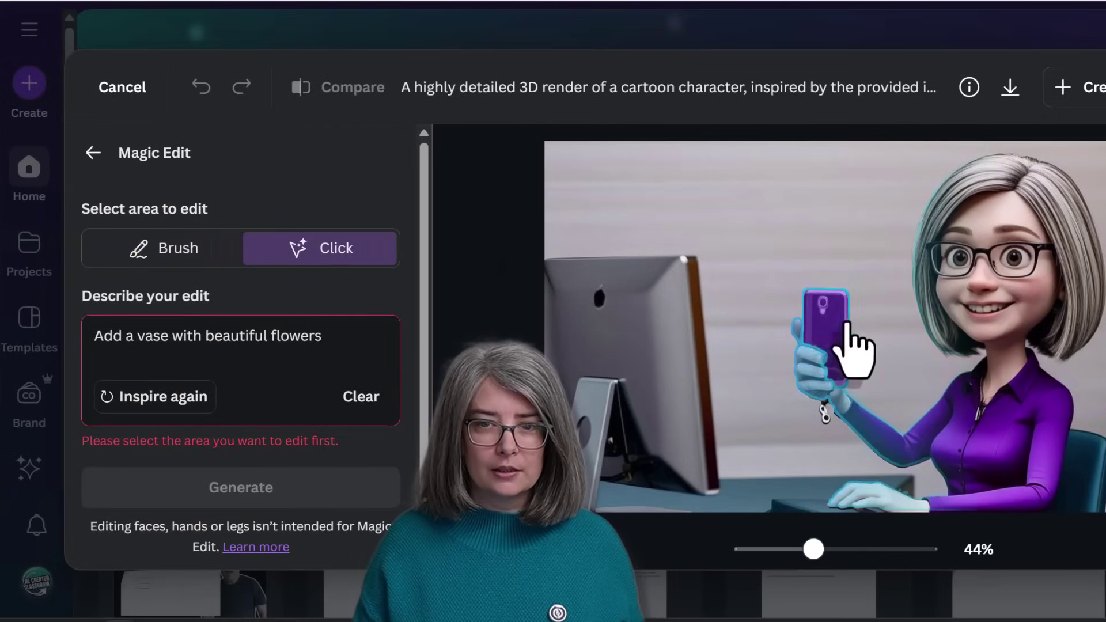
left_click(830, 318)
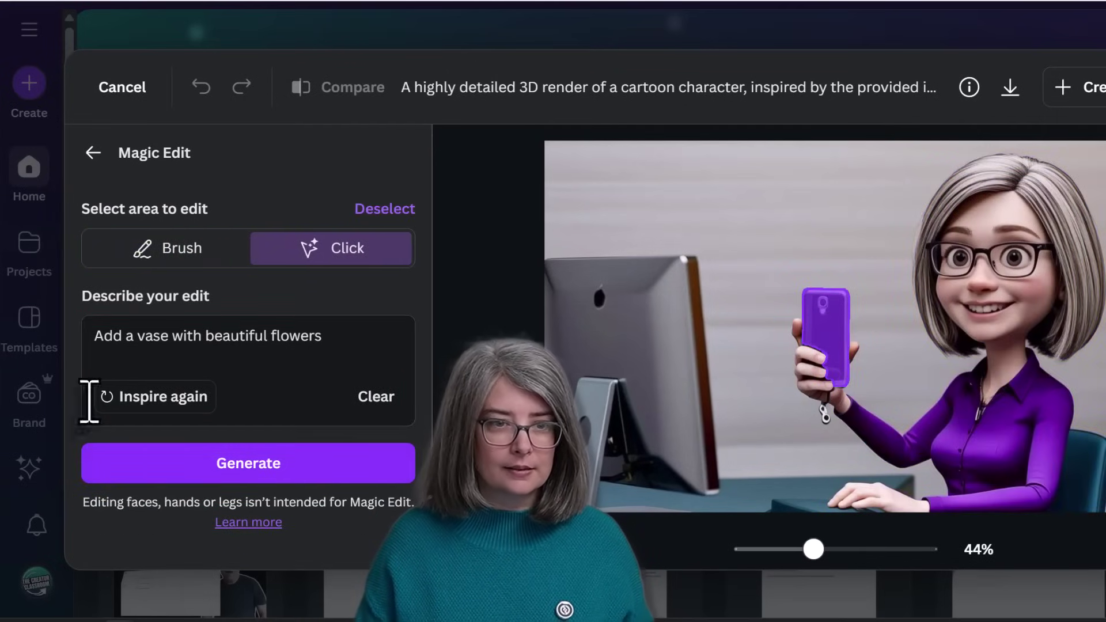
- Cycle through the suggested edit descriptions to "Change color to red" and generate the edit for the phone
left_click(165, 404)
left_click(164, 403)
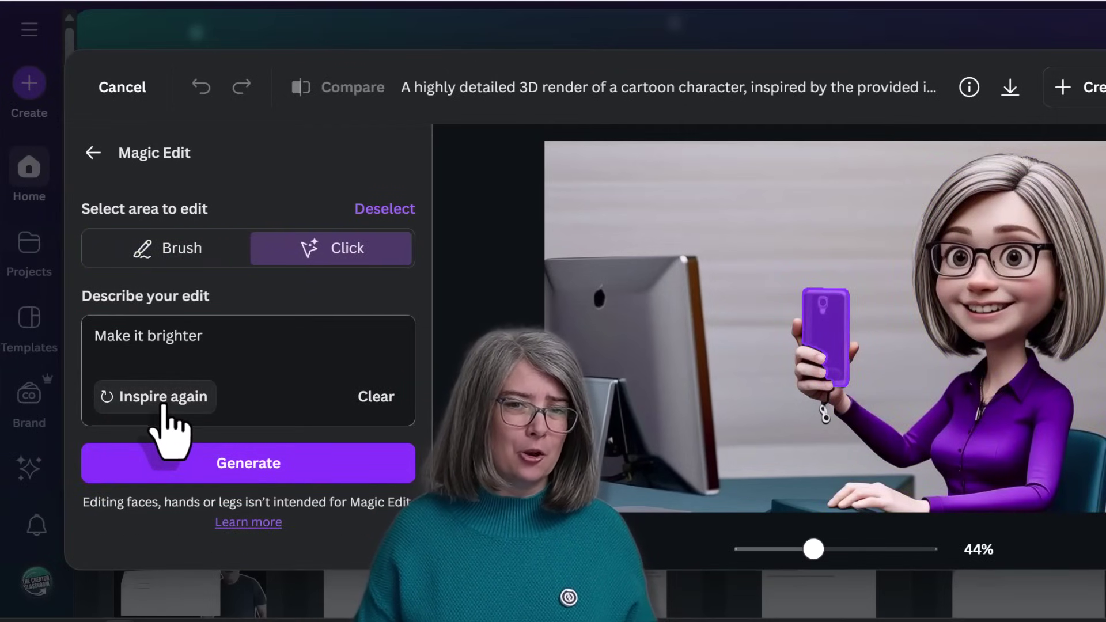
left_click(165, 403)
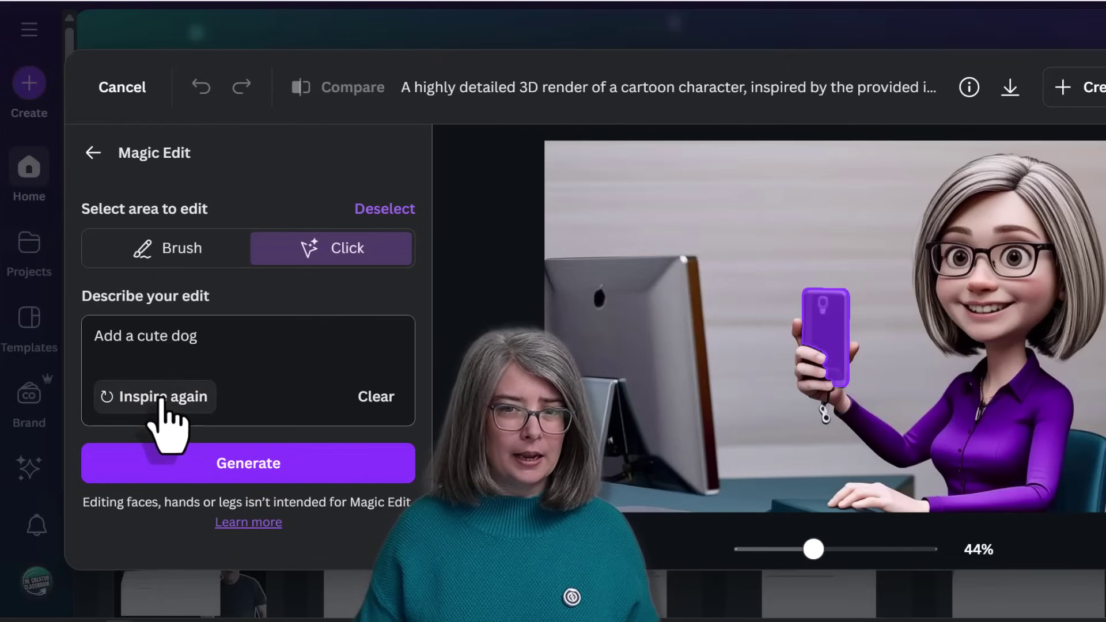
left_click(166, 404)
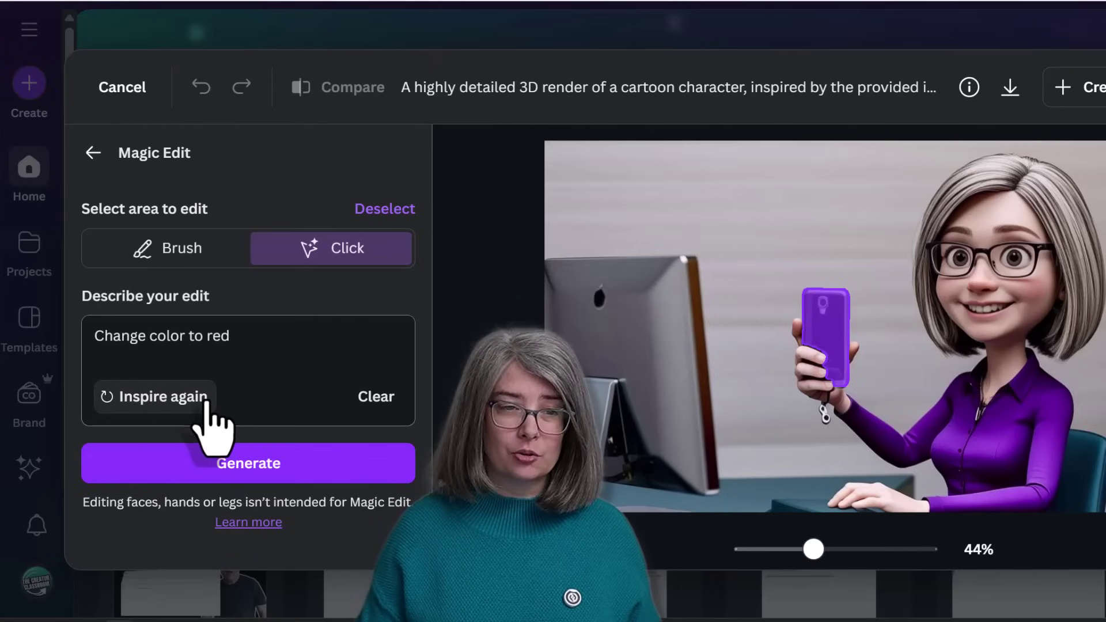
left_click(267, 469)
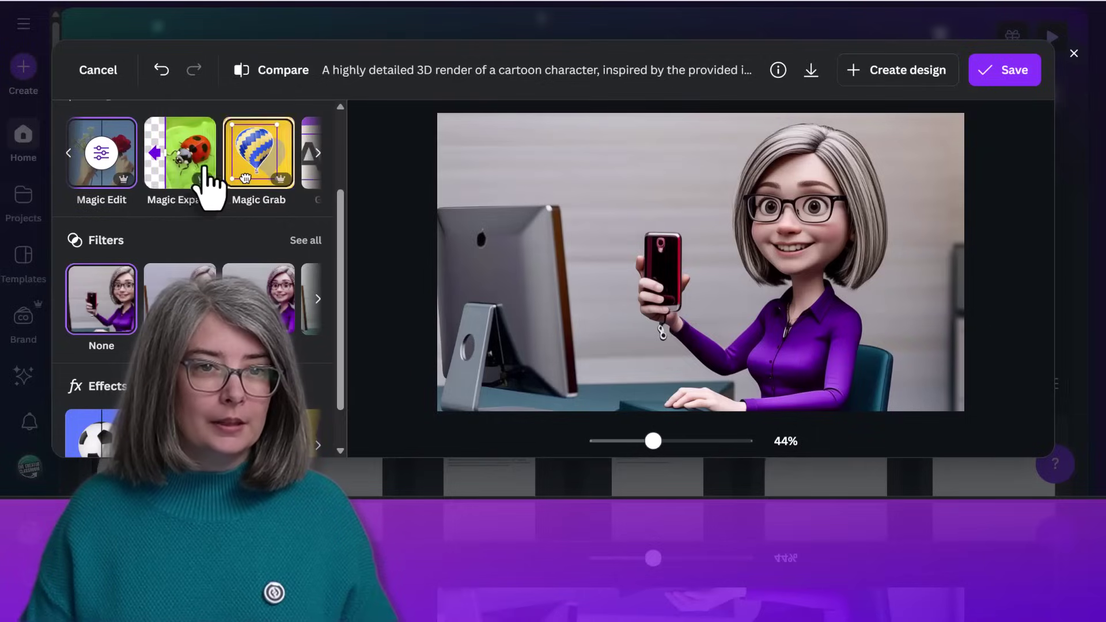
- Try opening Magic Expand, Magic Grab and Grab Text, declining to open the image as a design
left_click(183, 166)
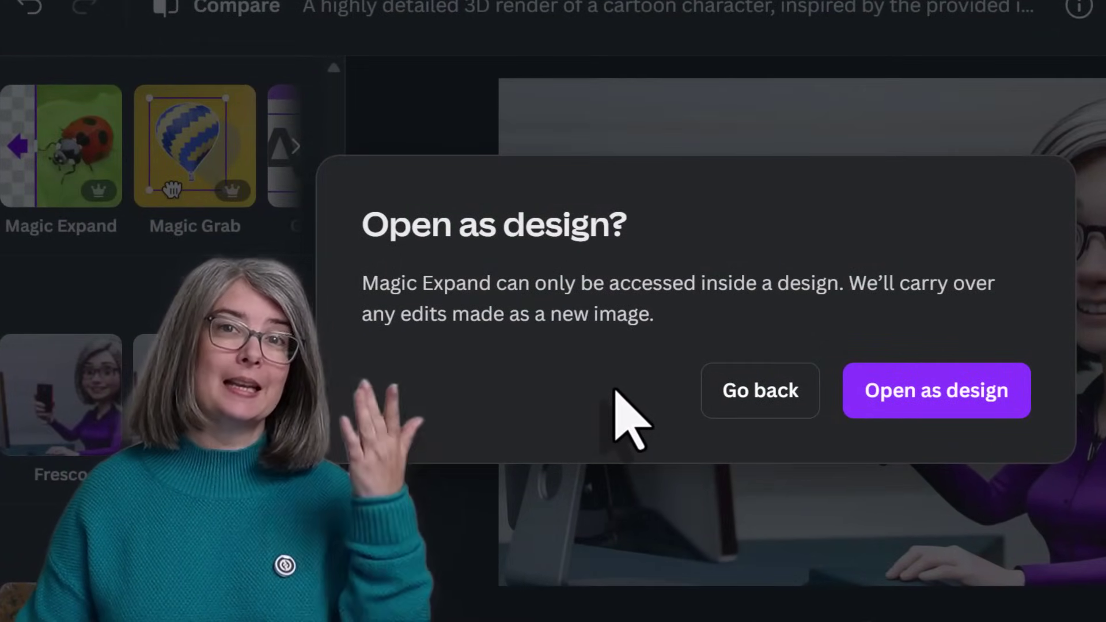
left_click(761, 397)
left_click(209, 171)
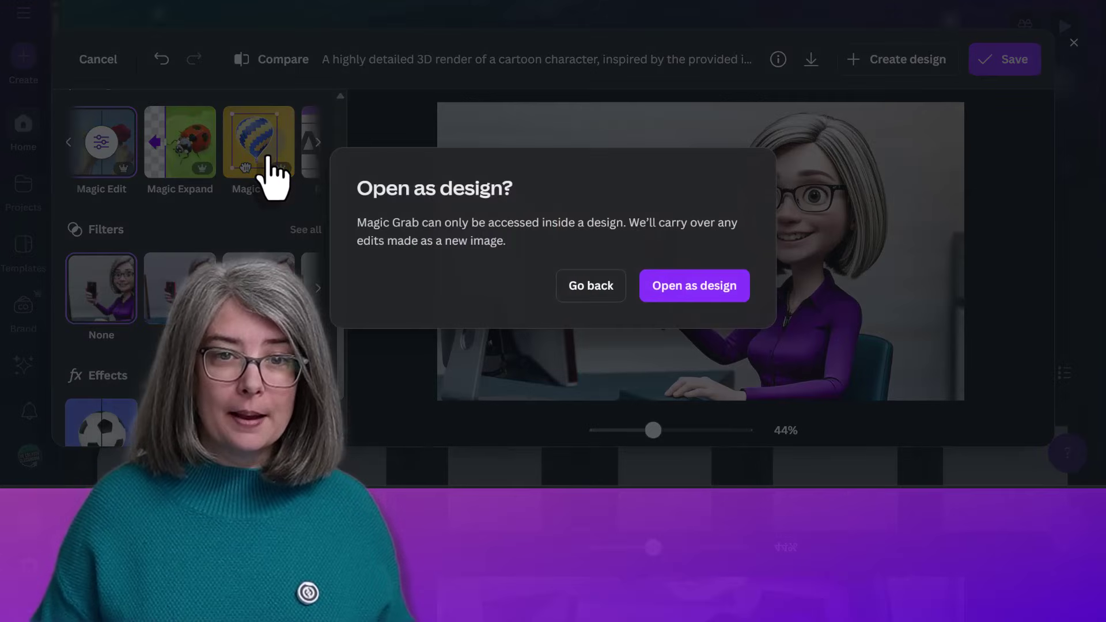
left_click(601, 294)
scroll(296, 161, "right", 2)
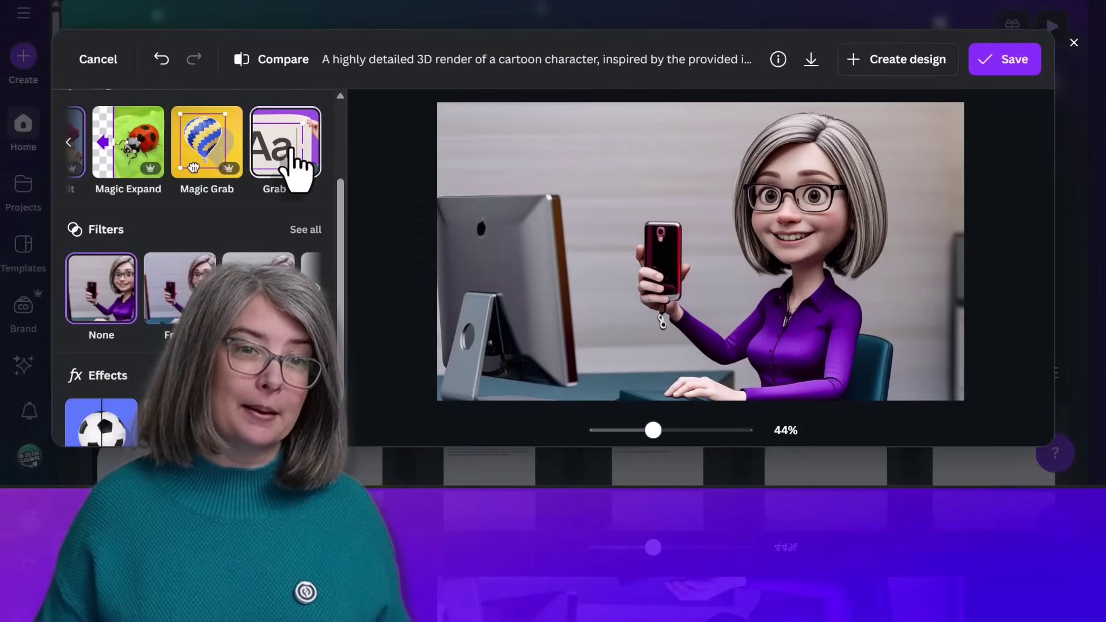
left_click(291, 151)
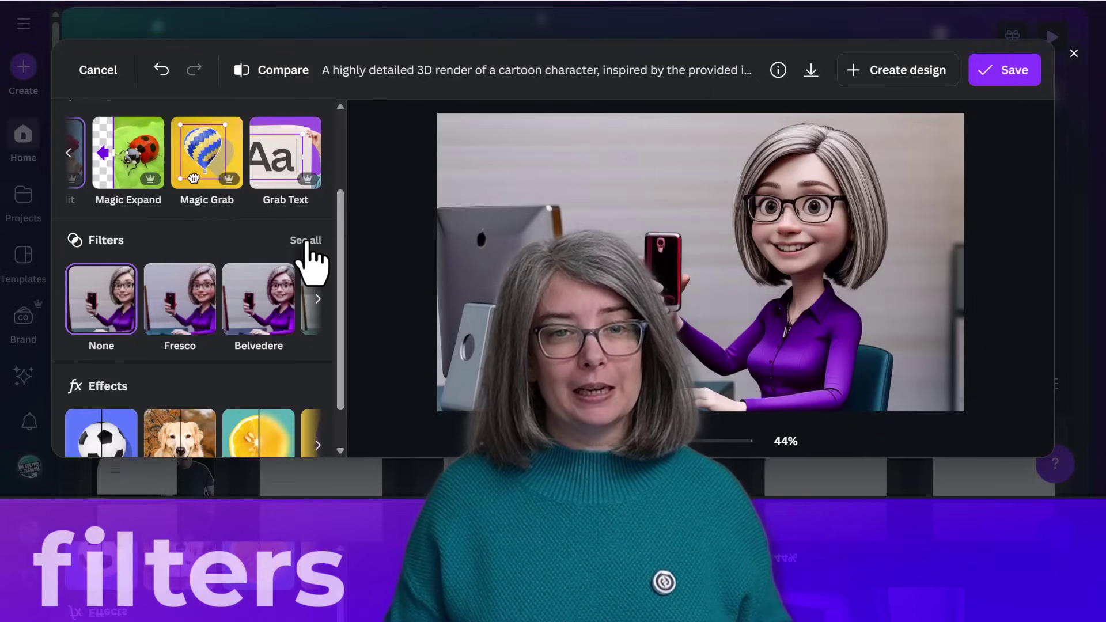
- Browse the full set of filters and try Flint, Luna, Aero, Myst and Bali on the image
left_click(306, 241)
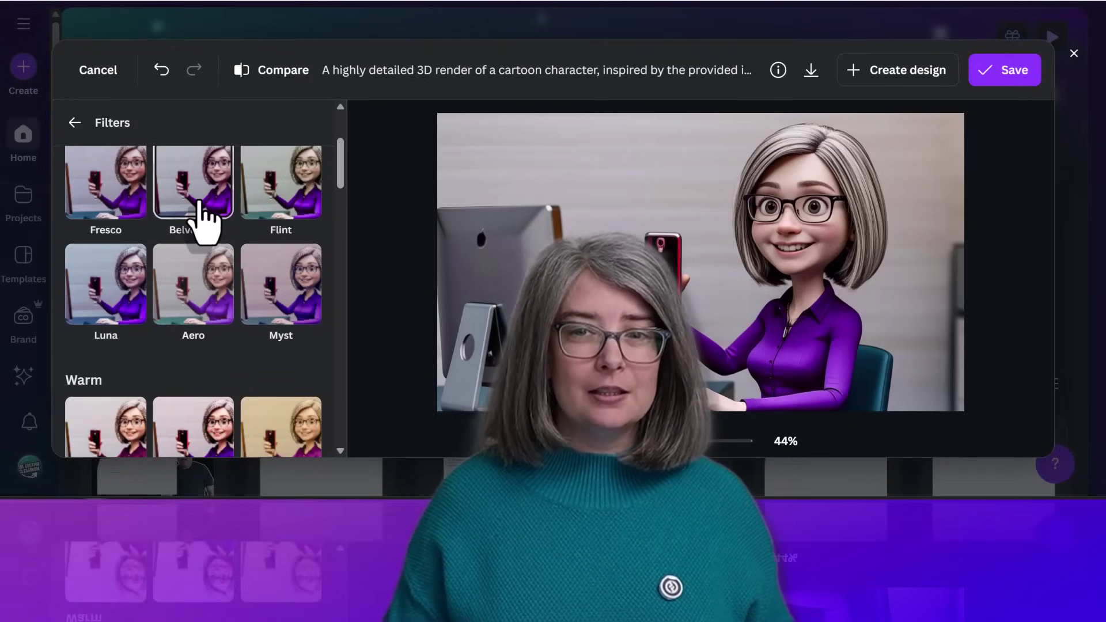
left_click(199, 202)
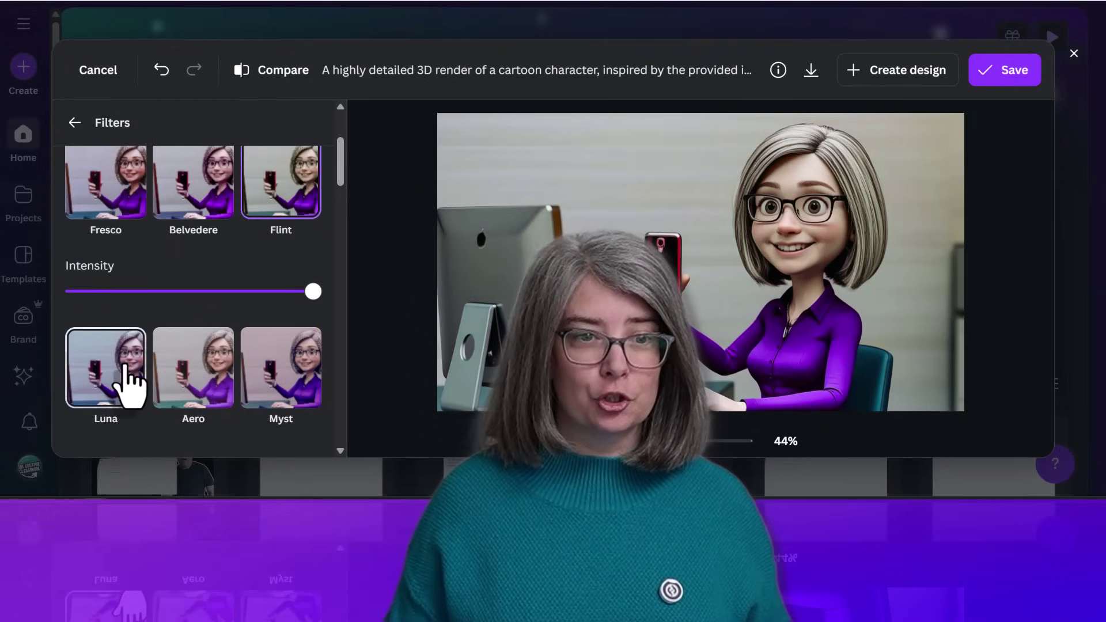
left_click(128, 383)
left_click(216, 298)
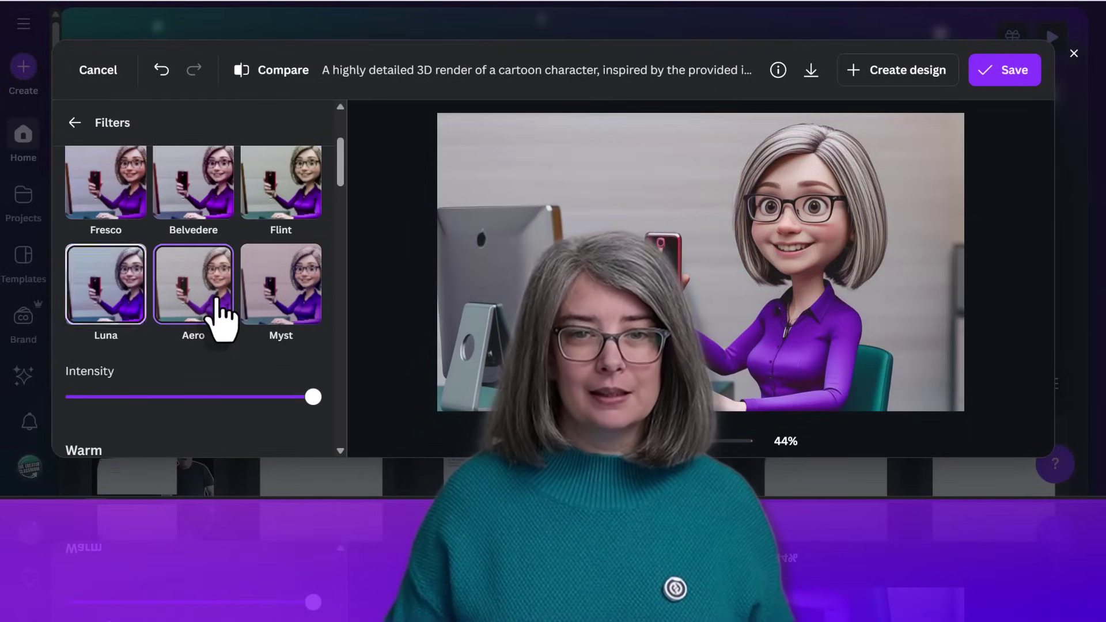
left_click(279, 302)
scroll(272, 319, "down", 4)
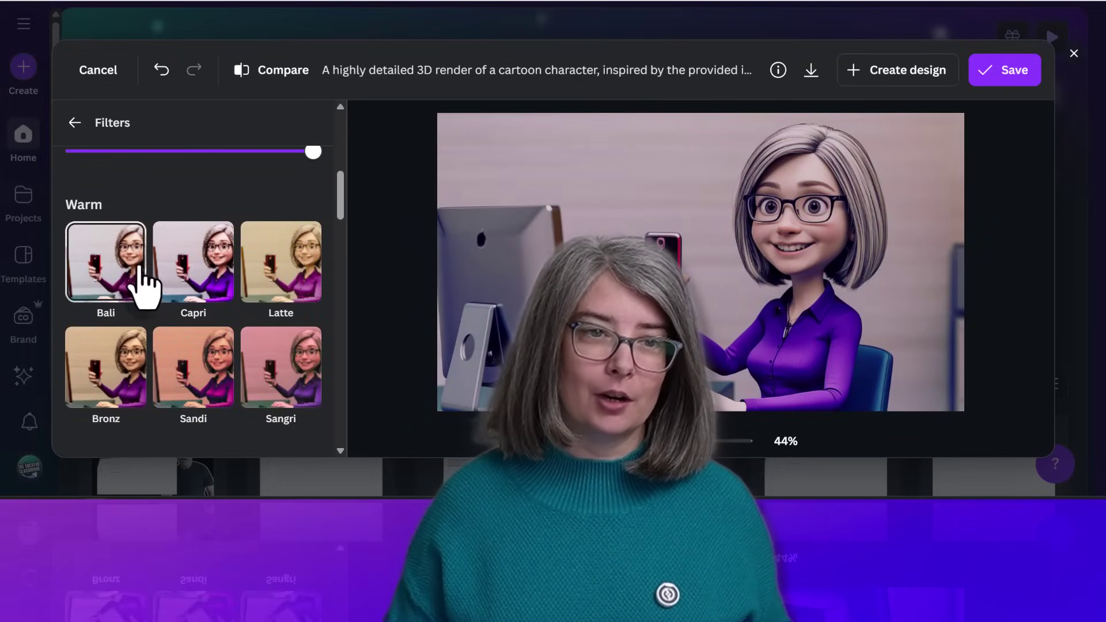
left_click(142, 282)
scroll(167, 311, "down", 3)
- Try the Stark filter at about half intensity, and the Newspaper filter at about a quarter intensity
left_click(281, 325)
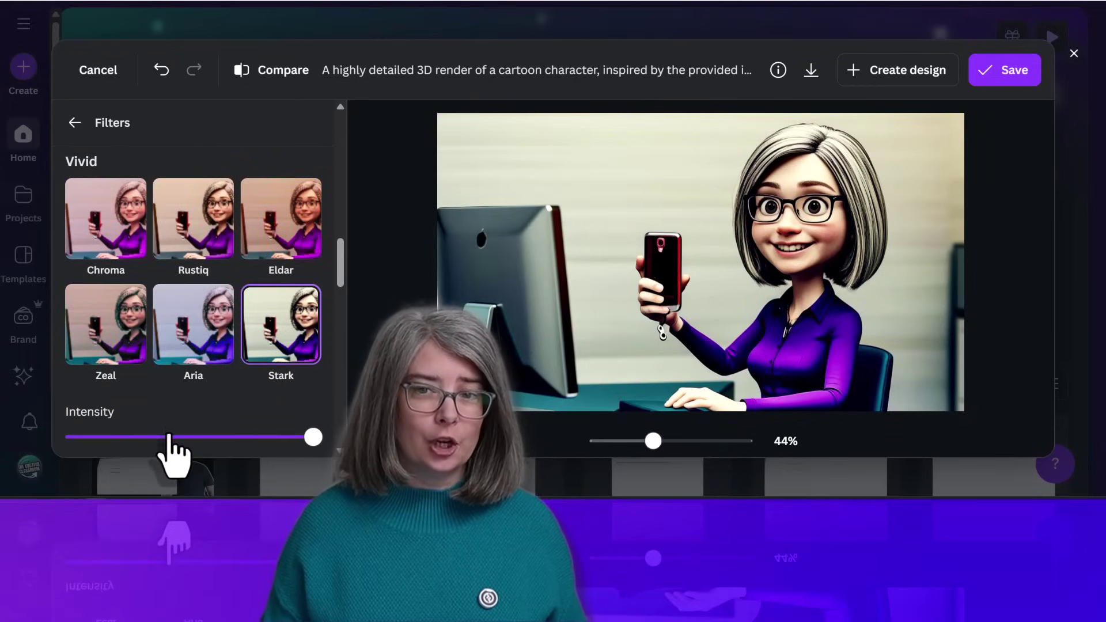
mouse_move(169, 437)
left_mouse_down()
mouse_move(148, 438)
mouse_move(191, 436)
left_mouse_up()
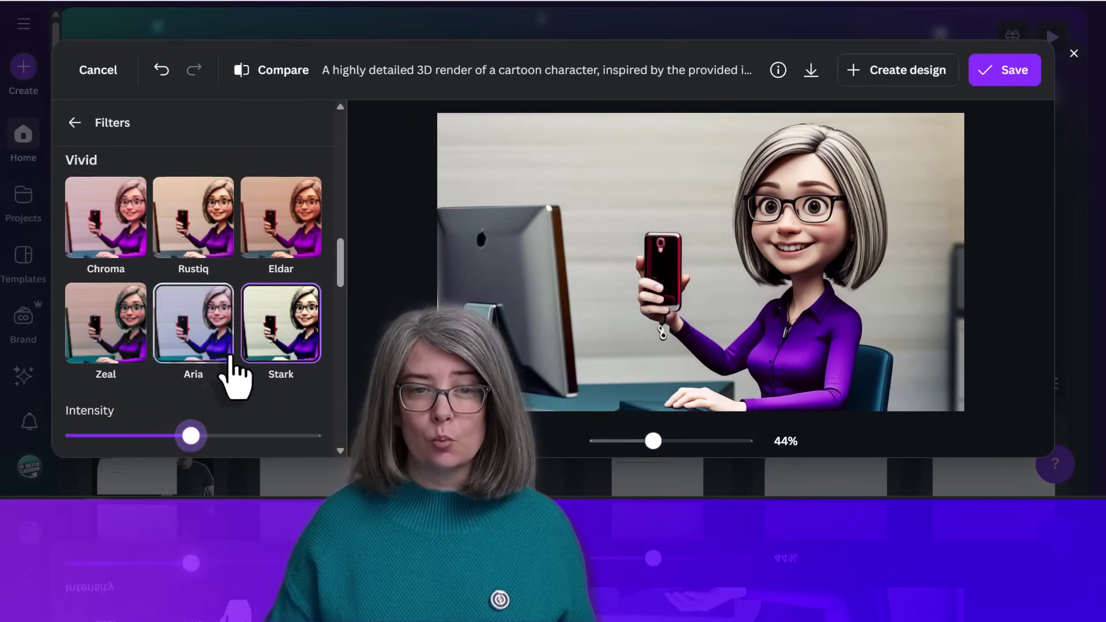
scroll(233, 346, "down", 6)
left_click(198, 210)
scroll(219, 311, "up", 1)
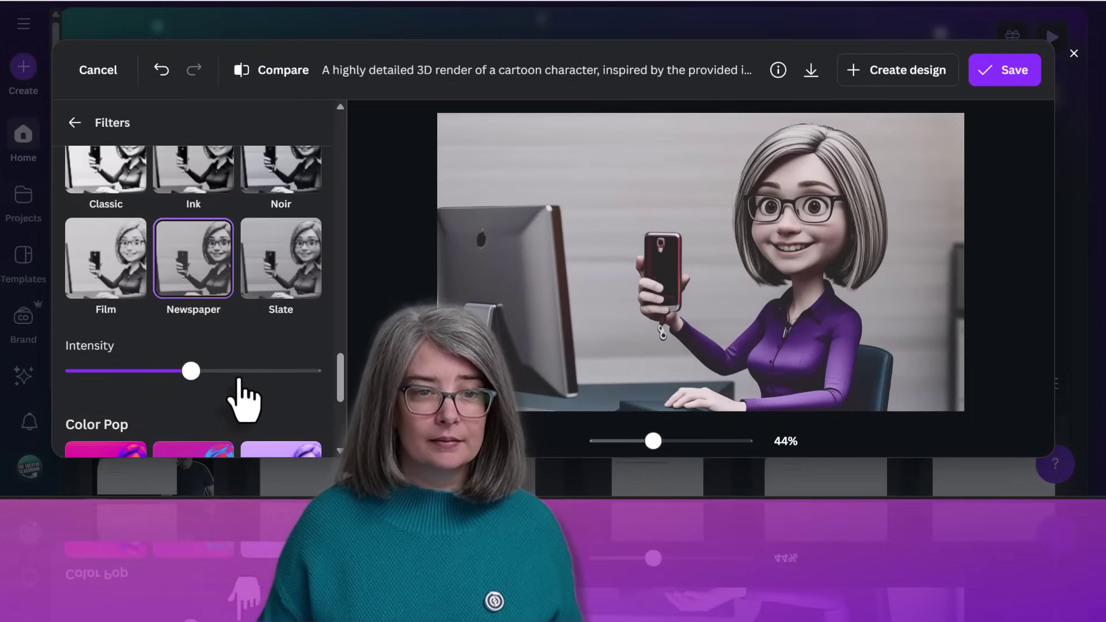
left_click_drag(240, 372, 126, 376)
scroll(211, 375, "down", 1)
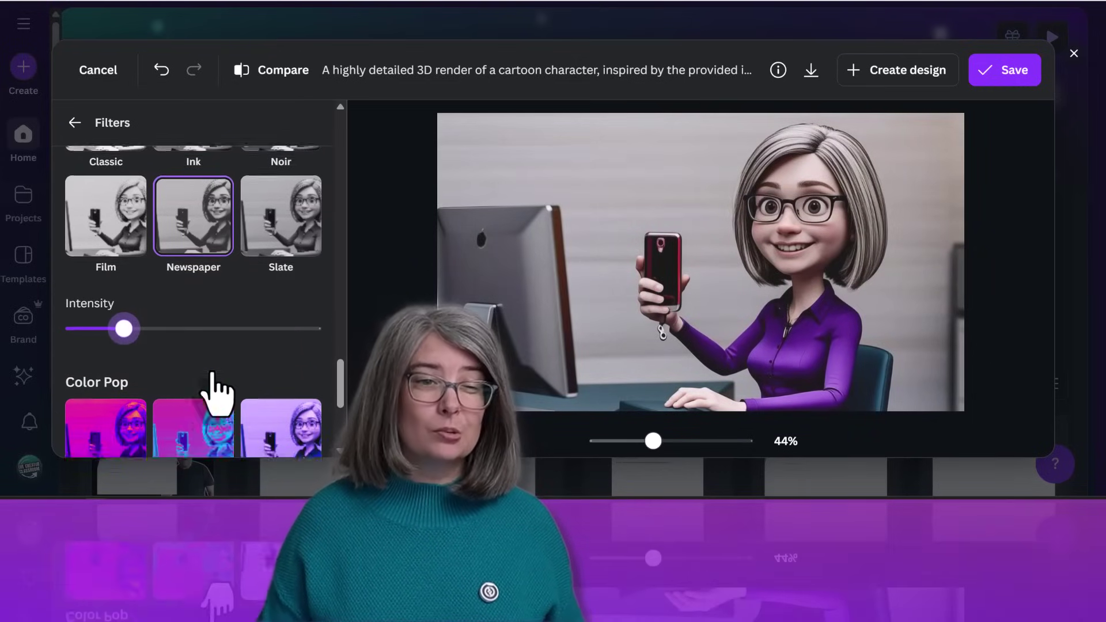
- Try the Outrun color pop filter and raise its intensity to the maximum
scroll(216, 395, "down", 3)
left_click(101, 349)
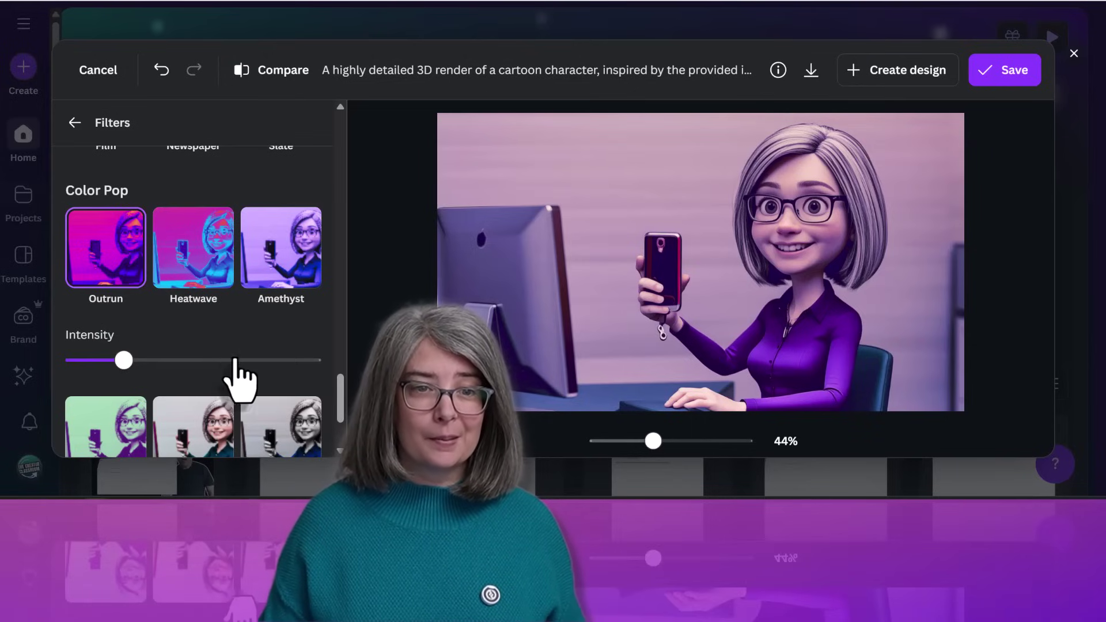
left_click_drag(234, 360, 321, 362)
- Apply the X-Pro + filter and adjust its intensity to slightly under half
scroll(196, 346, "down", 3)
left_click(192, 345)
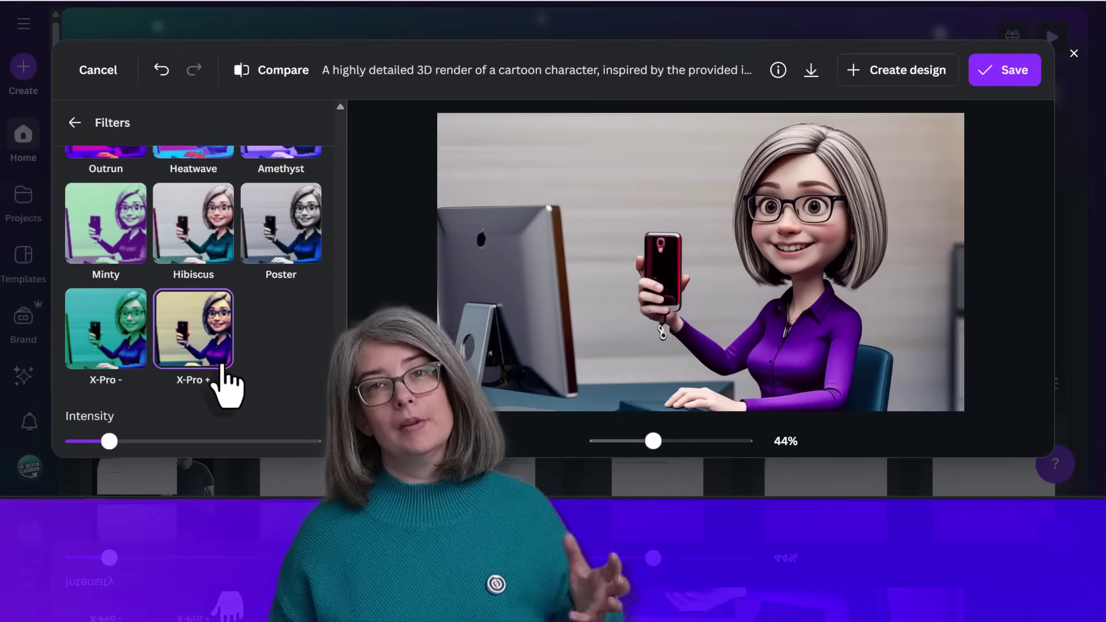
left_click(237, 442)
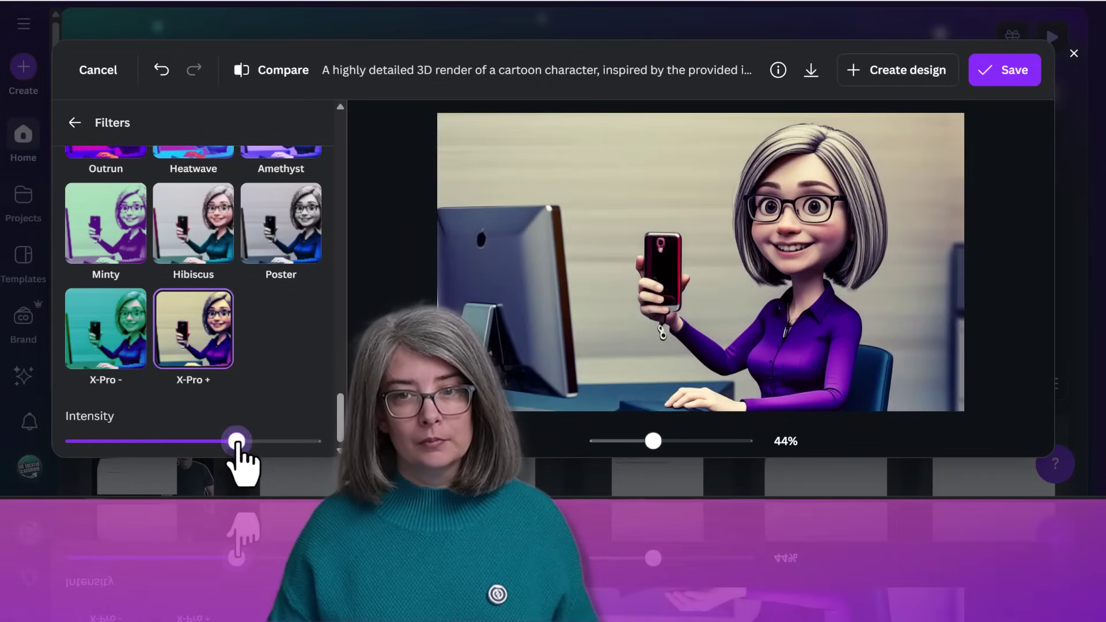
left_click_drag(237, 442, 181, 441)
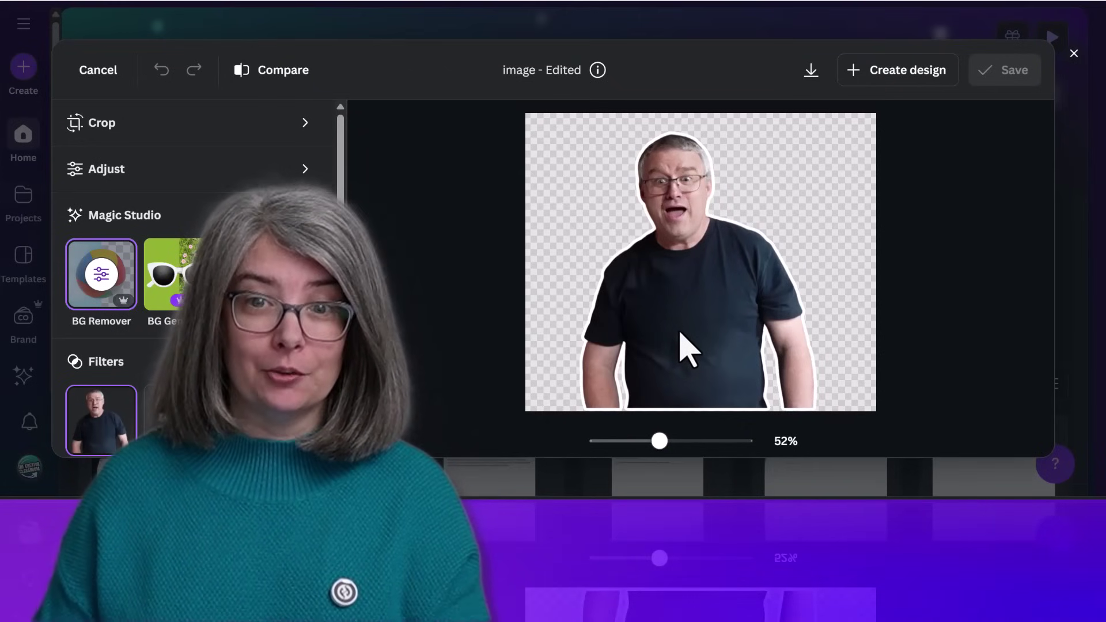
- Compare the man's edited cutout with its original, reset its Background Remover edits, and undo that reset
left_click(285, 78)
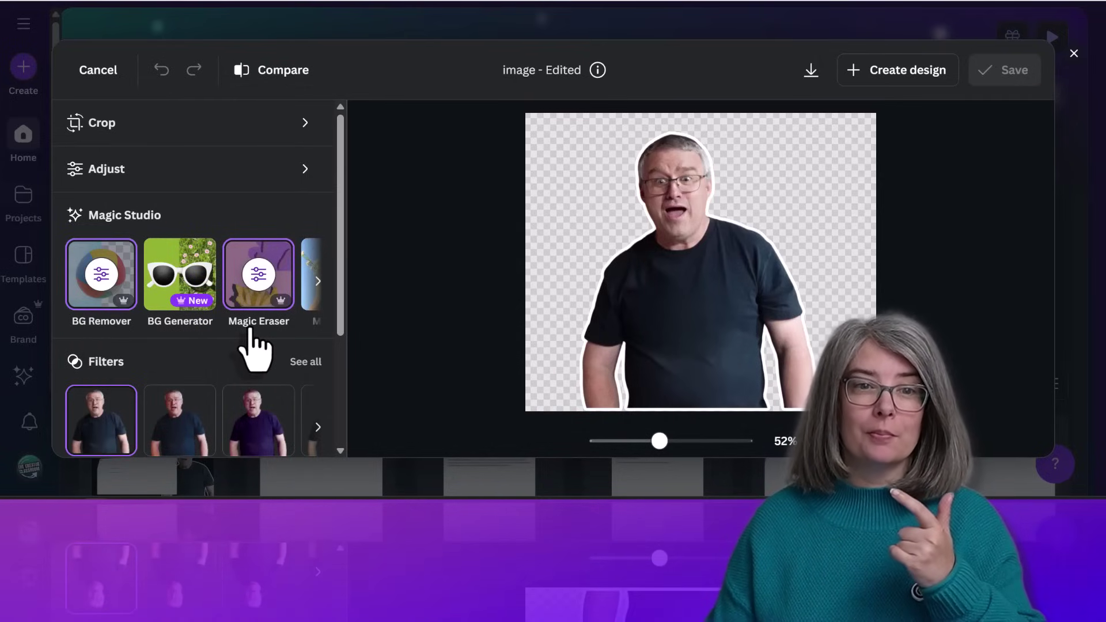
left_click(111, 284)
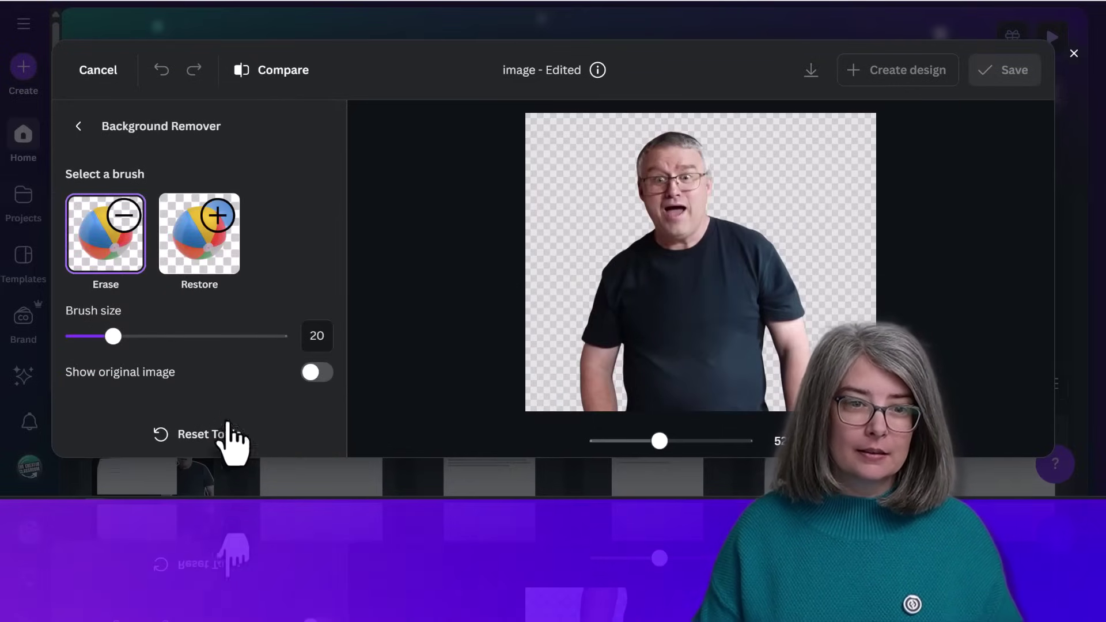
left_click(226, 453)
left_click(727, 291)
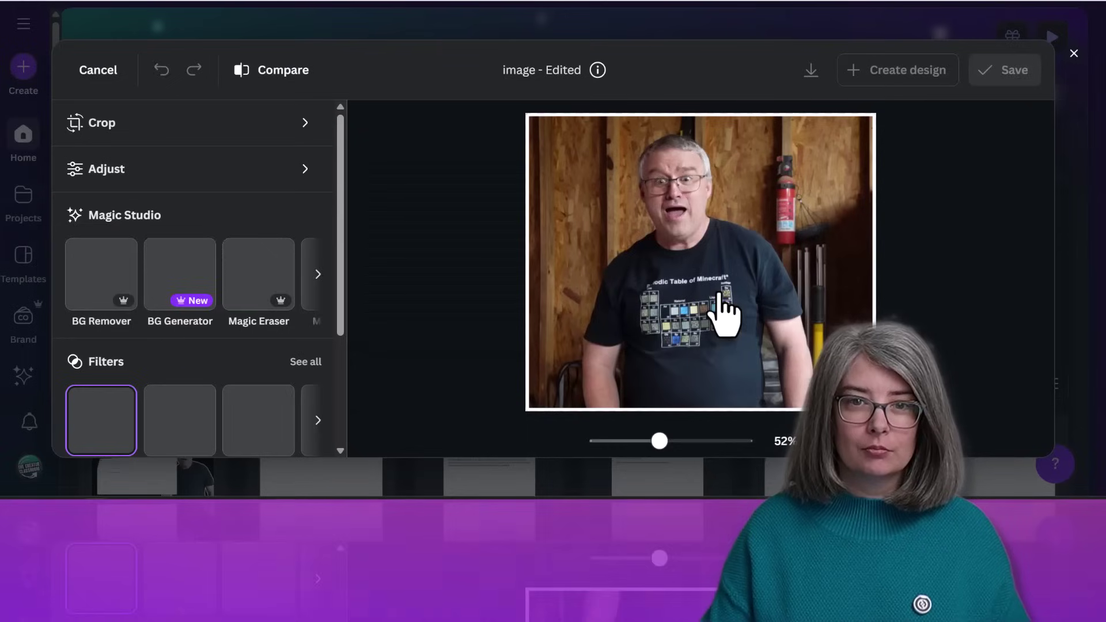
left_click(164, 75)
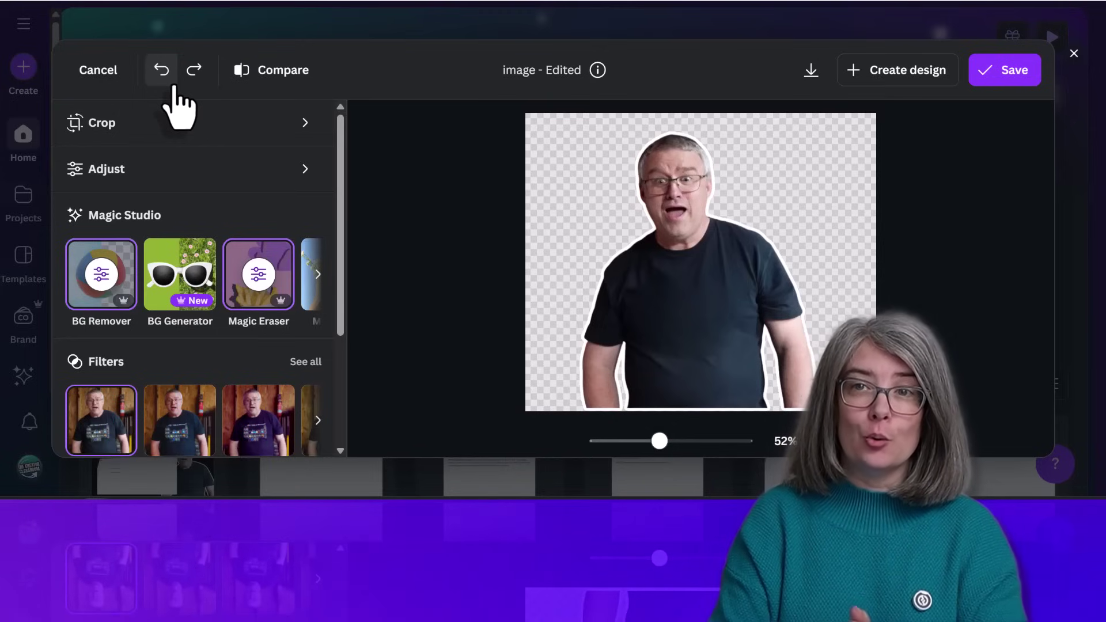
- Try the Glow, Drop, Outline, Curved, Page lift, Angled and Backdrop shadow effects on the man's cutout
scroll(217, 328, "down", 3)
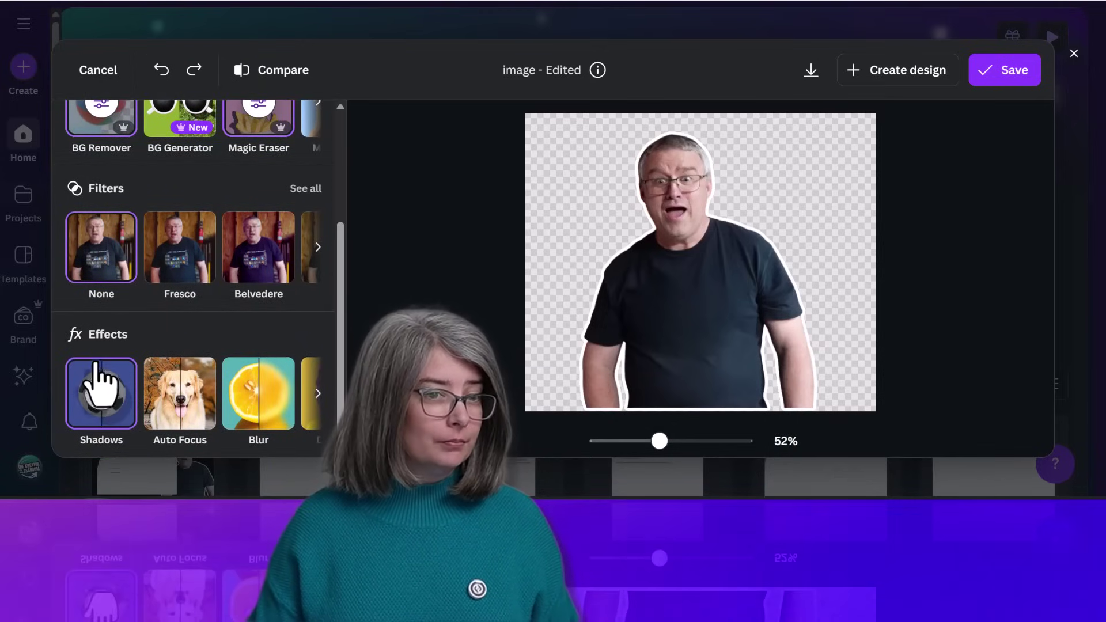
left_click(119, 410)
left_click(119, 410)
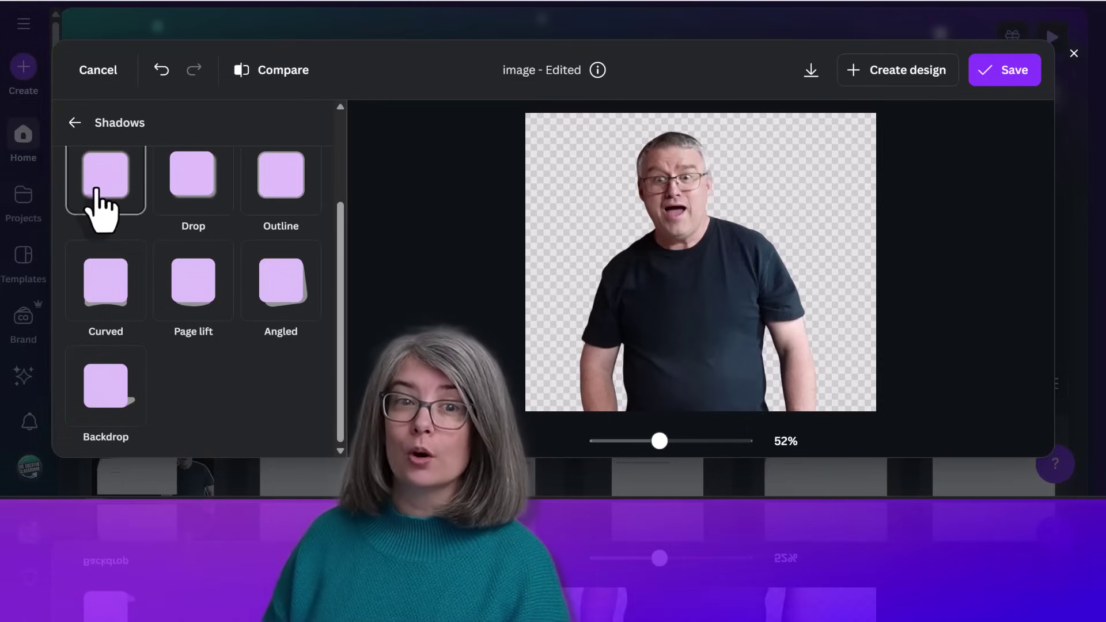
left_click(113, 203)
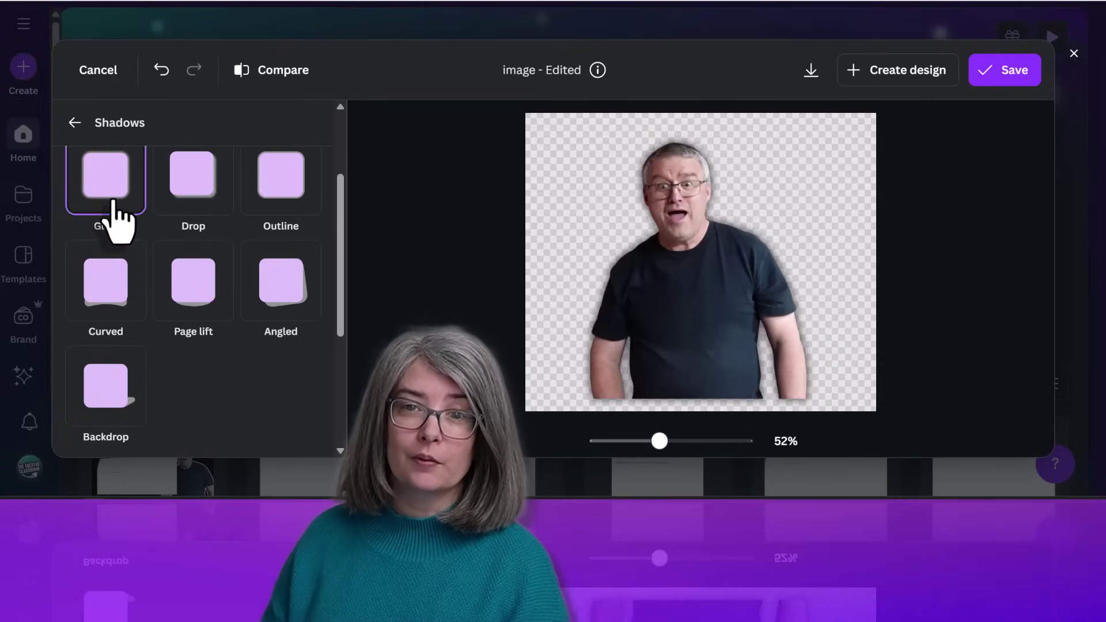
left_click(214, 218)
left_click(291, 216)
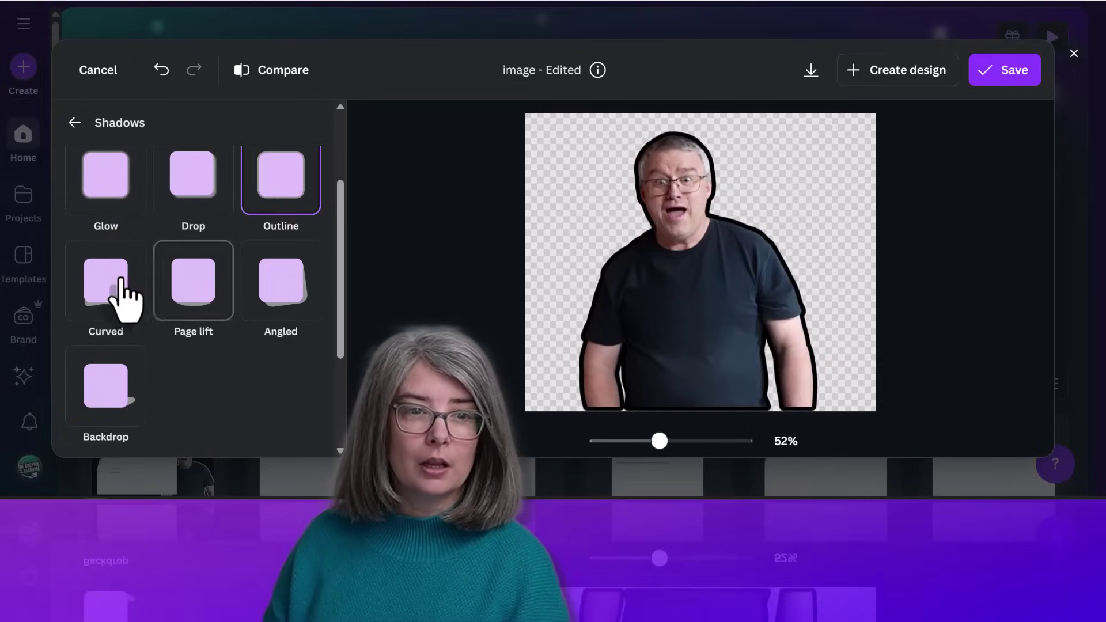
left_click(91, 289)
left_click(201, 306)
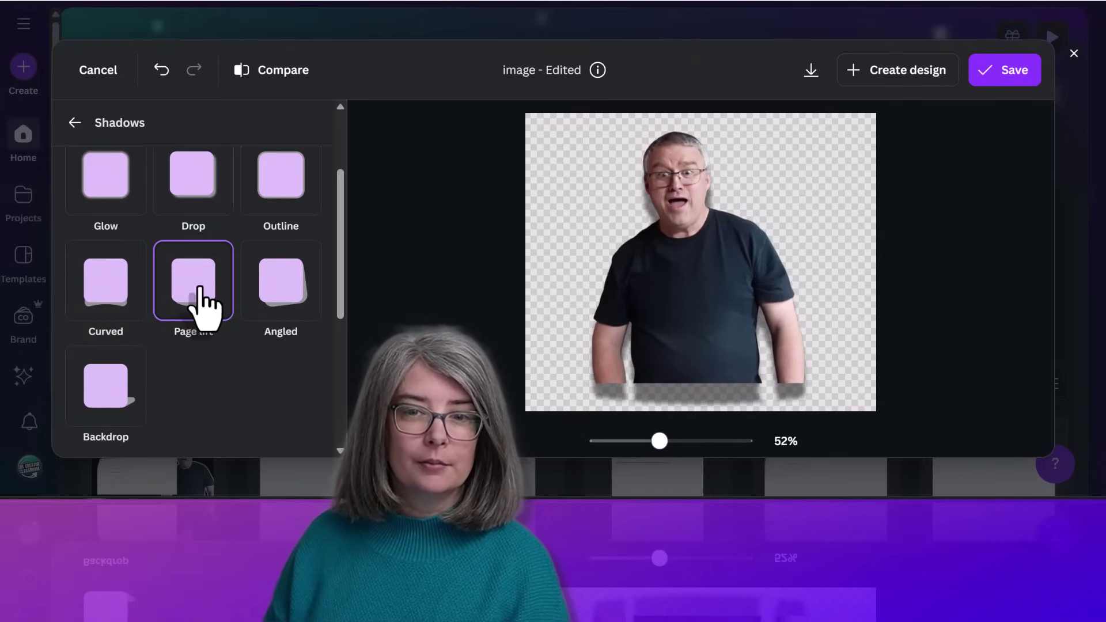
left_click(292, 311)
left_click(115, 429)
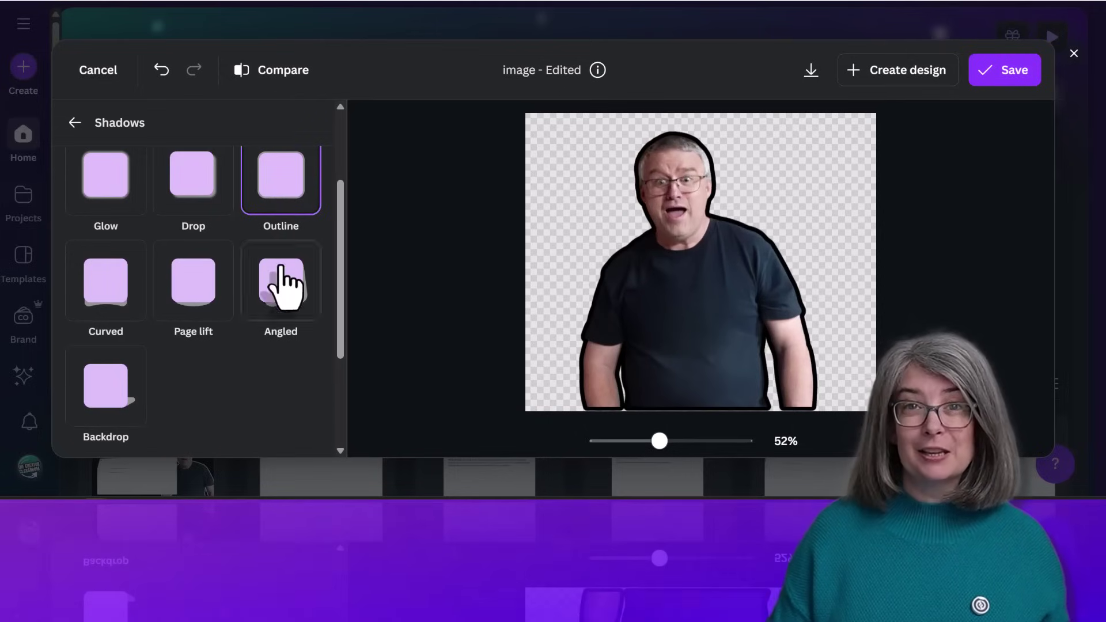
- Make the man's Outline shadow white at intensity 100
scroll(274, 377, "down", 2)
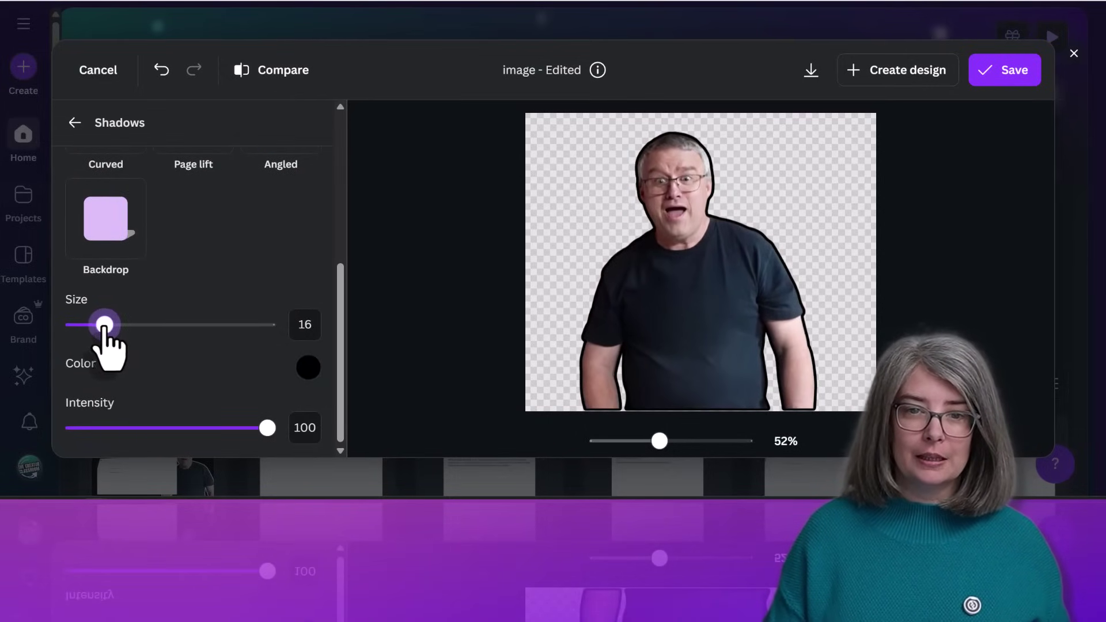
mouse_move(268, 429)
left_mouse_down()
mouse_move(164, 428)
mouse_move(277, 436)
left_mouse_up()
left_click(308, 367)
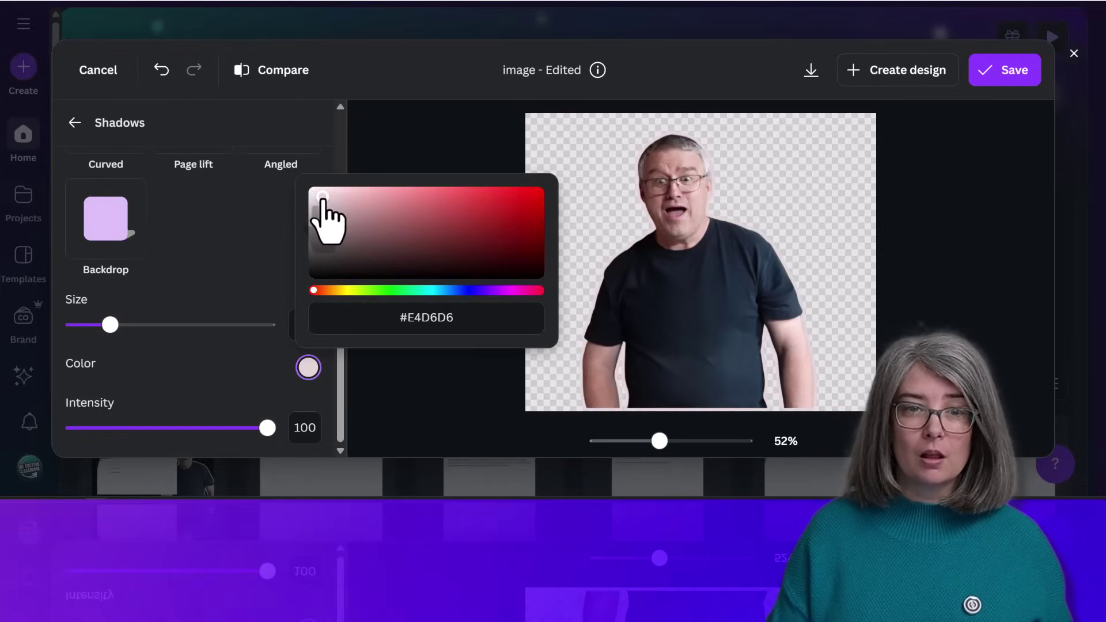
left_click_drag(328, 217, 306, 192)
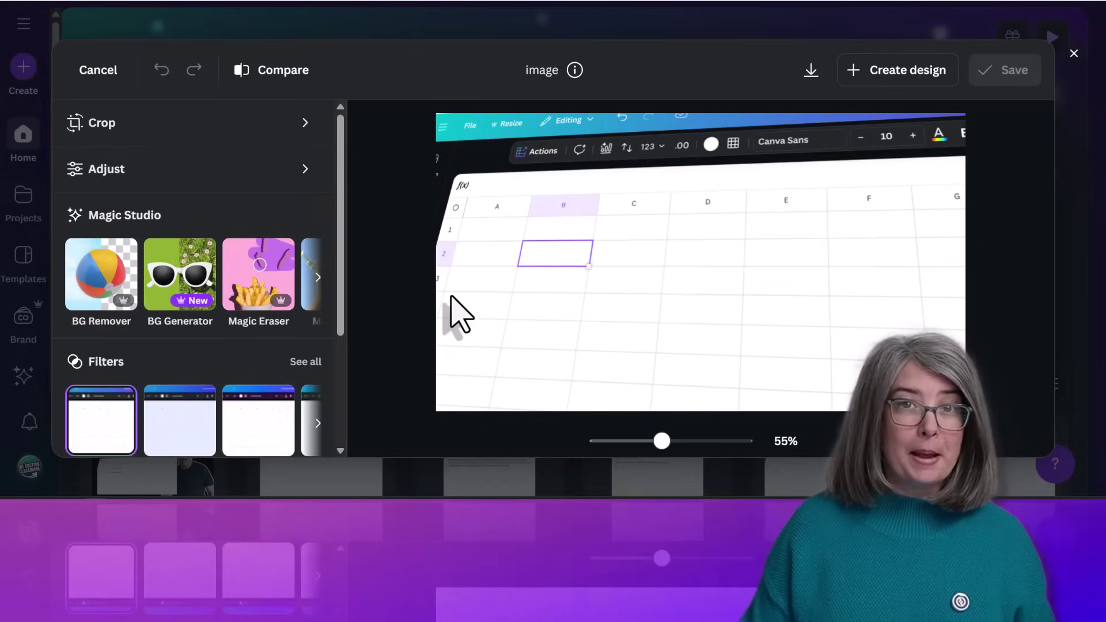
- Apply Auto Focus to the spreadsheet image with blur intensity 100 and focus position 76.5
scroll(242, 277, "down", 3)
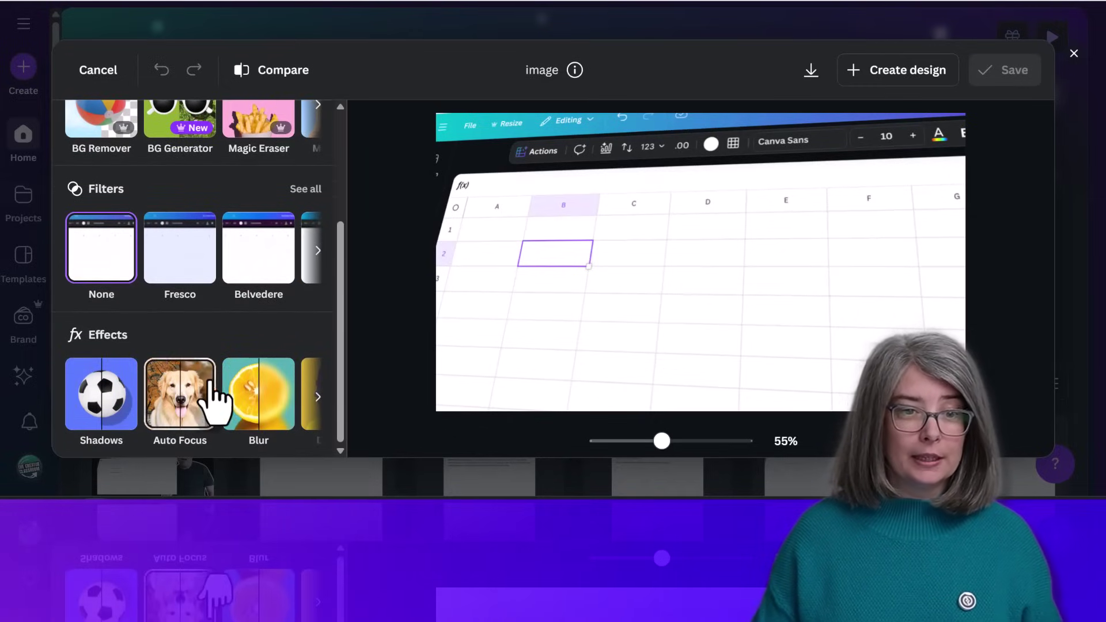
left_click(193, 409)
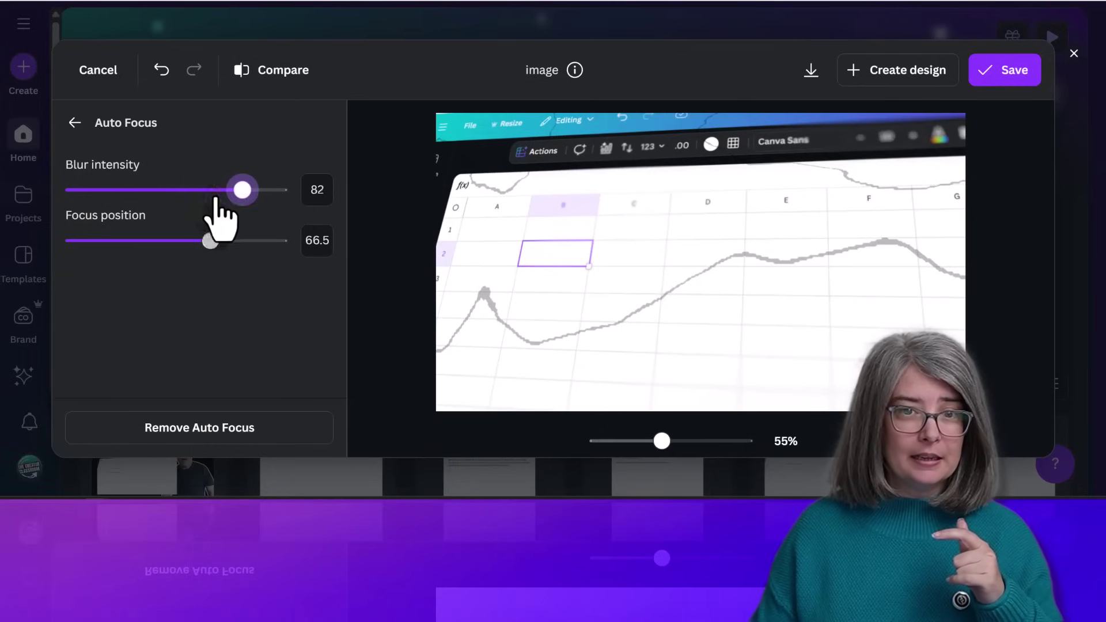
left_click_drag(215, 198, 144, 192)
left_click_drag(208, 240, 231, 266)
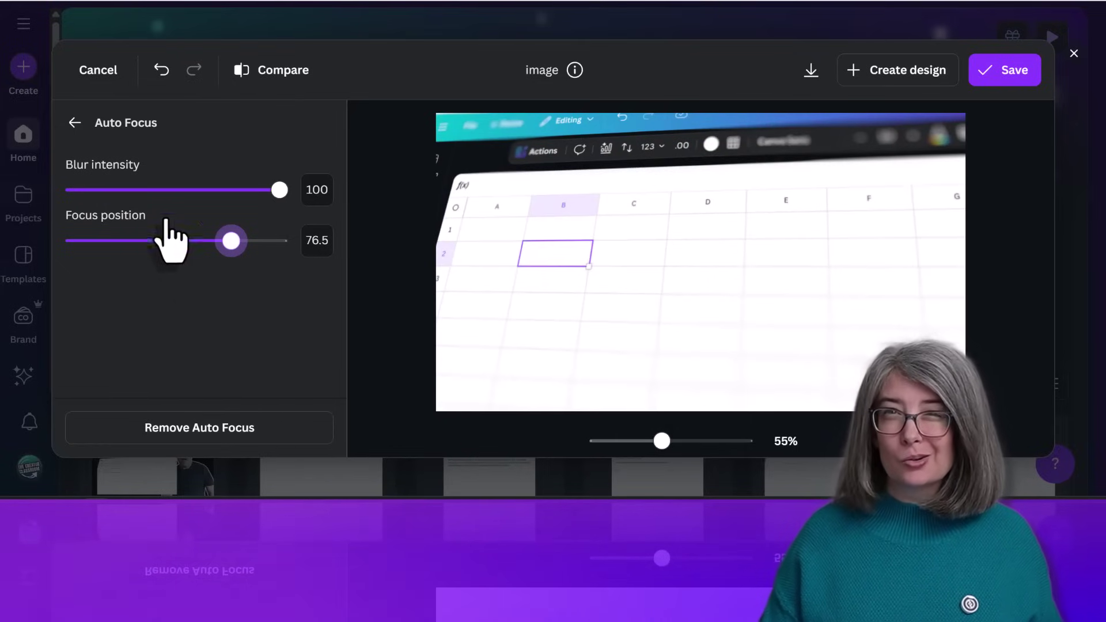
left_click(75, 122)
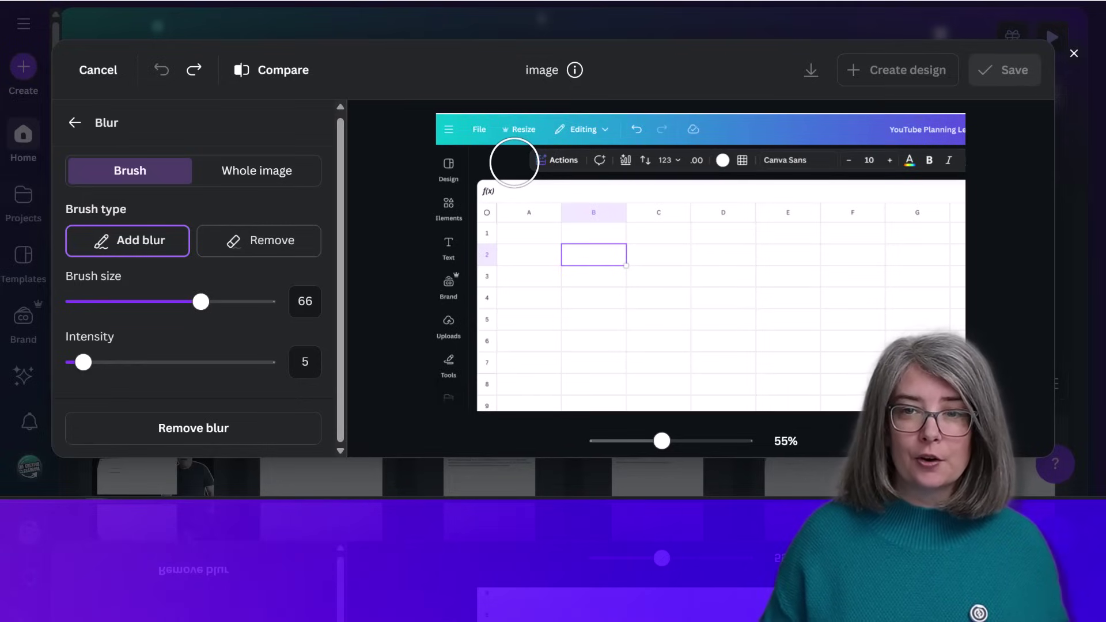
- Brush blur over the header and toolbar of the spreadsheet image with brush size 66 and intensity 5
mouse_move(514, 162)
left_mouse_down()
mouse_move(964, 159)
mouse_move(419, 284)
mouse_move(357, 127)
left_mouse_up()
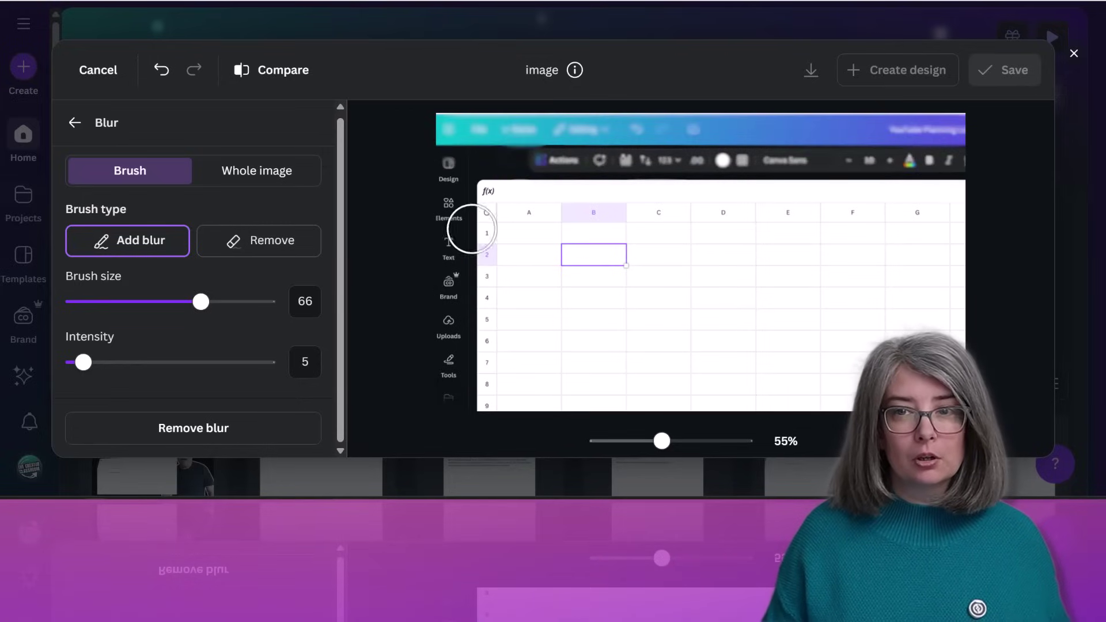
mouse_move(471, 229)
left_mouse_down()
mouse_move(958, 140)
mouse_move(986, 155)
left_mouse_up()
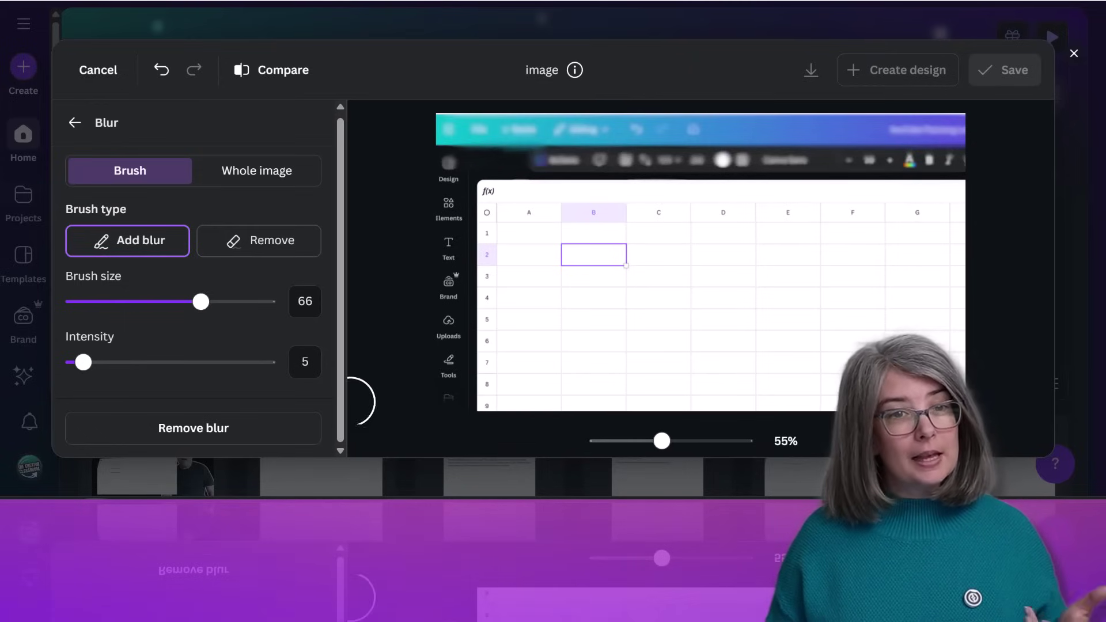
left_click(75, 122)
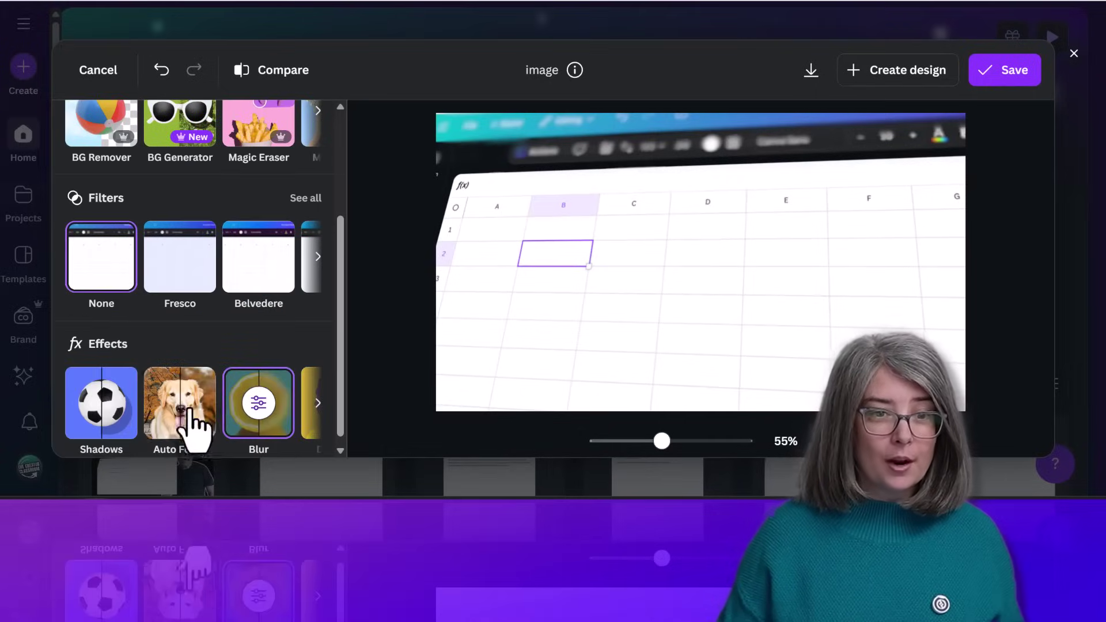
- Apply a whole-image blur to the spreadsheet image at intensity 17
left_click(259, 403)
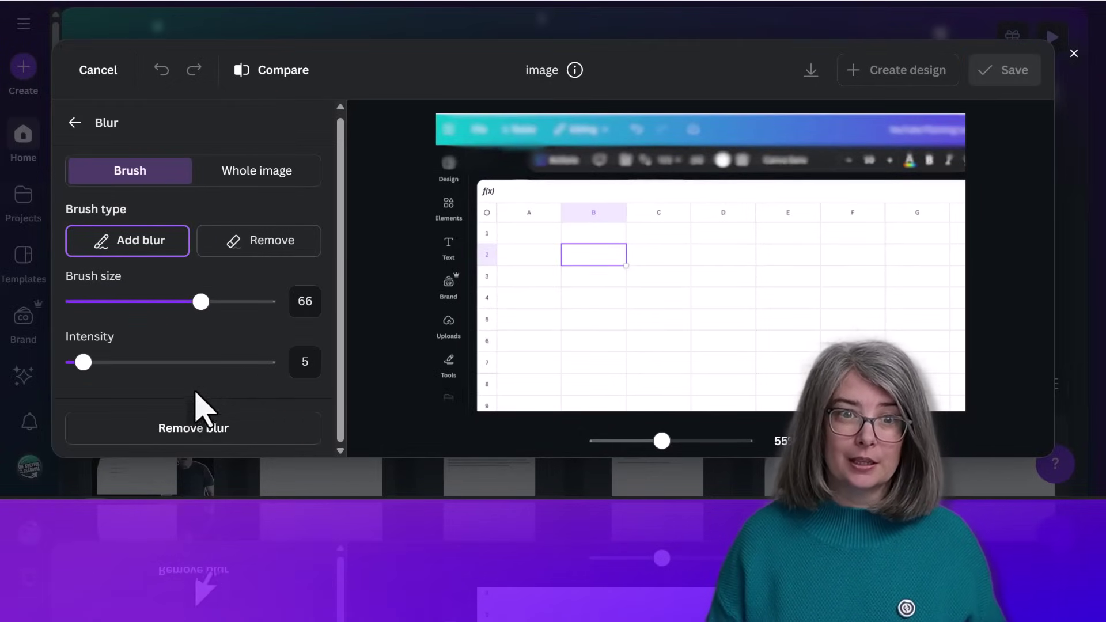
left_click(245, 171)
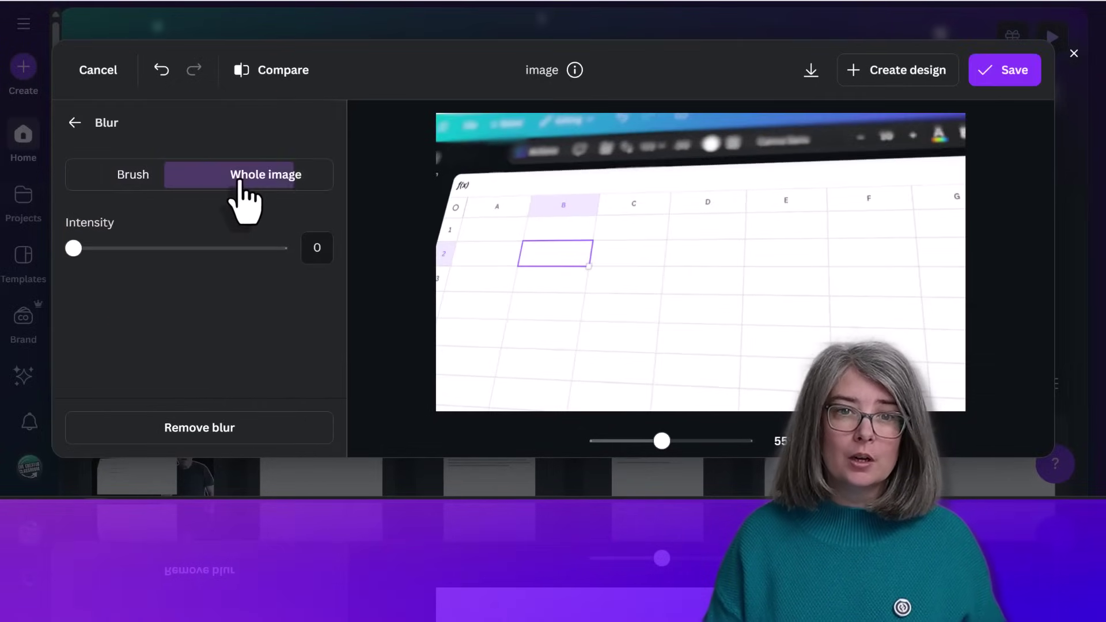
left_click(142, 248)
left_click_drag(161, 248, 129, 248)
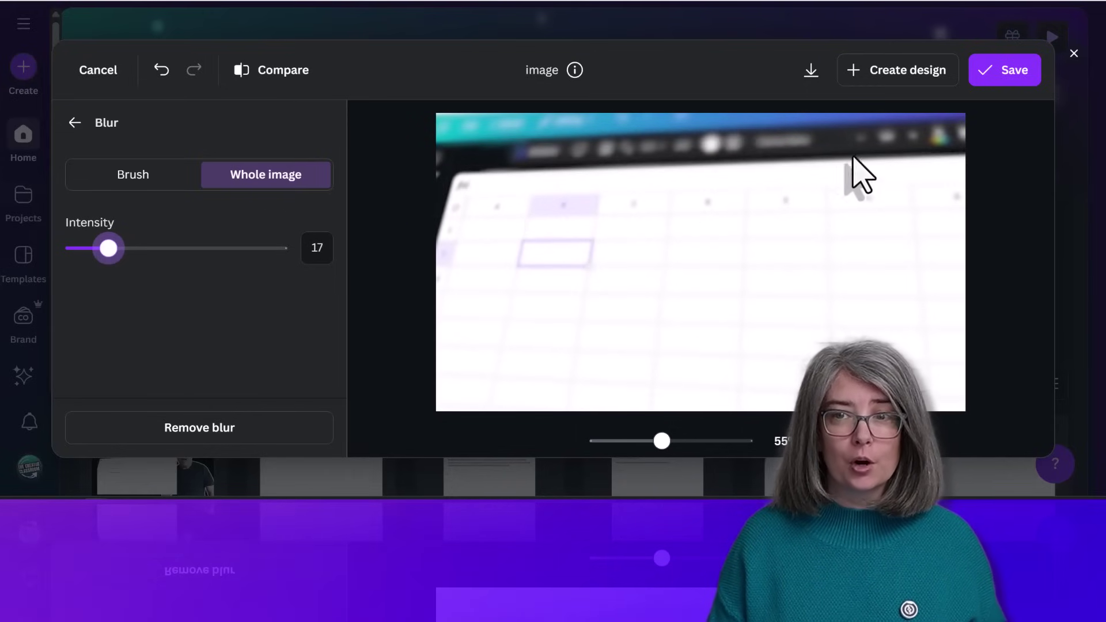
left_click(75, 122)
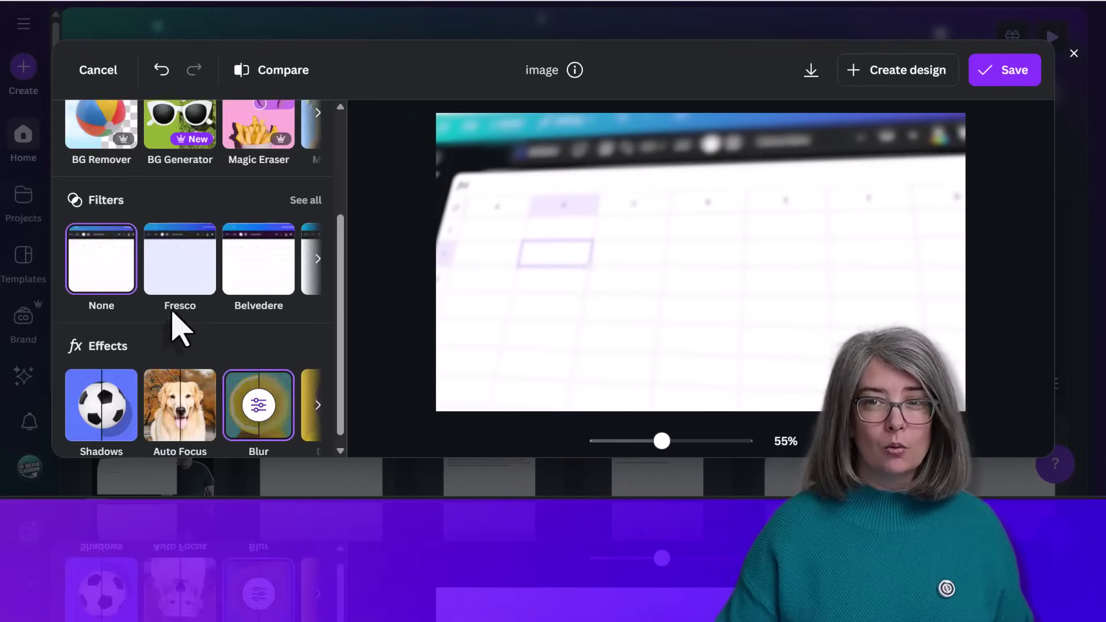
- Remove the blur from the spreadsheet image and compare the image with its original
left_click(260, 398)
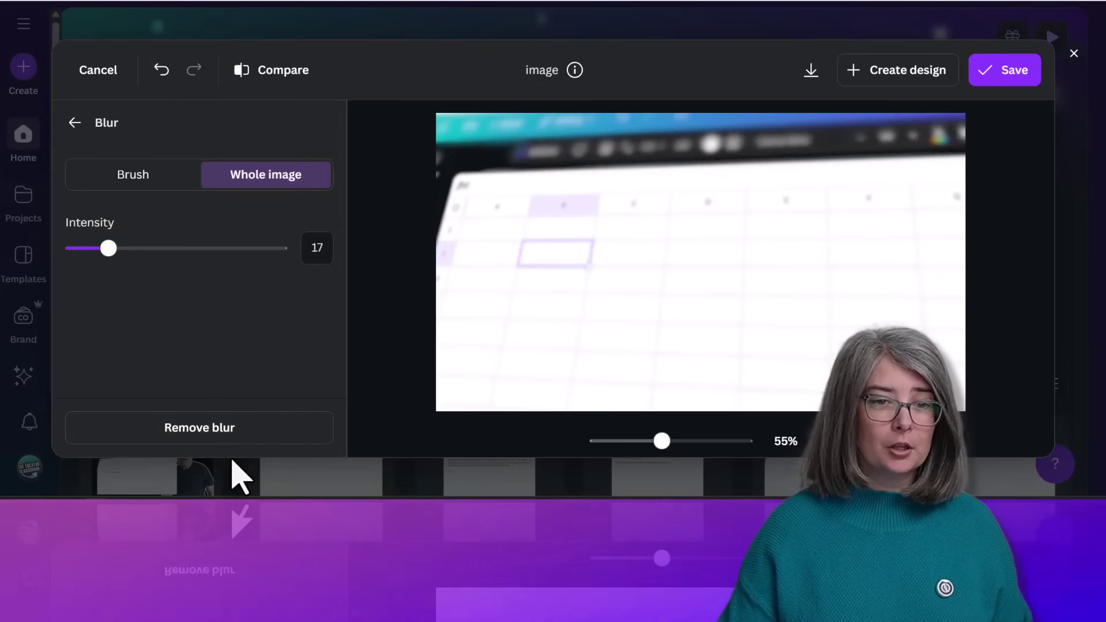
left_click(240, 439)
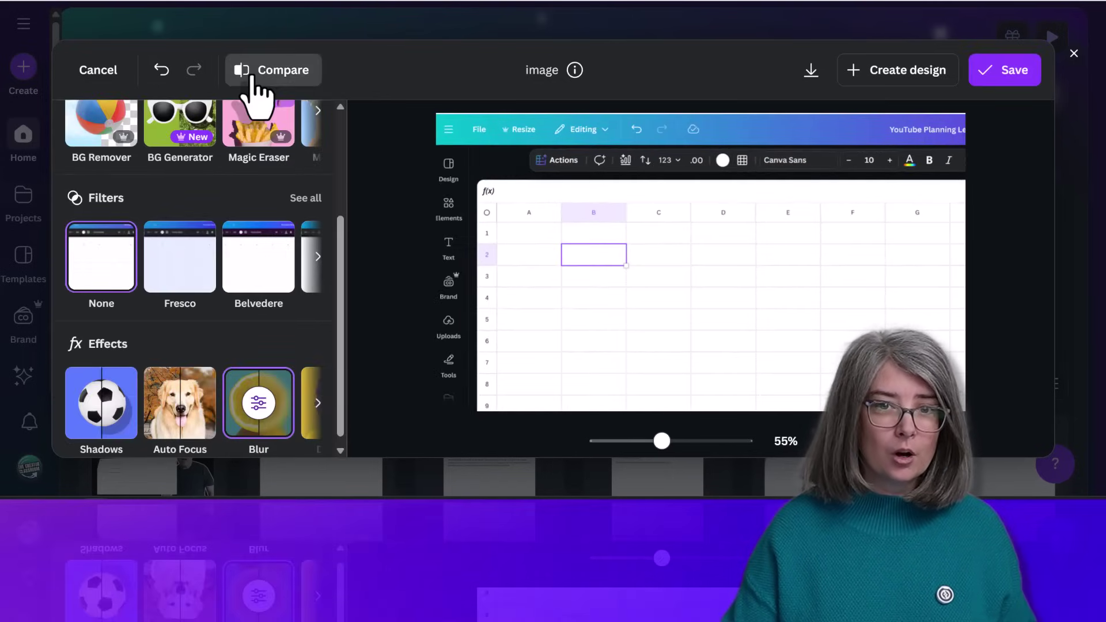
left_click(257, 91)
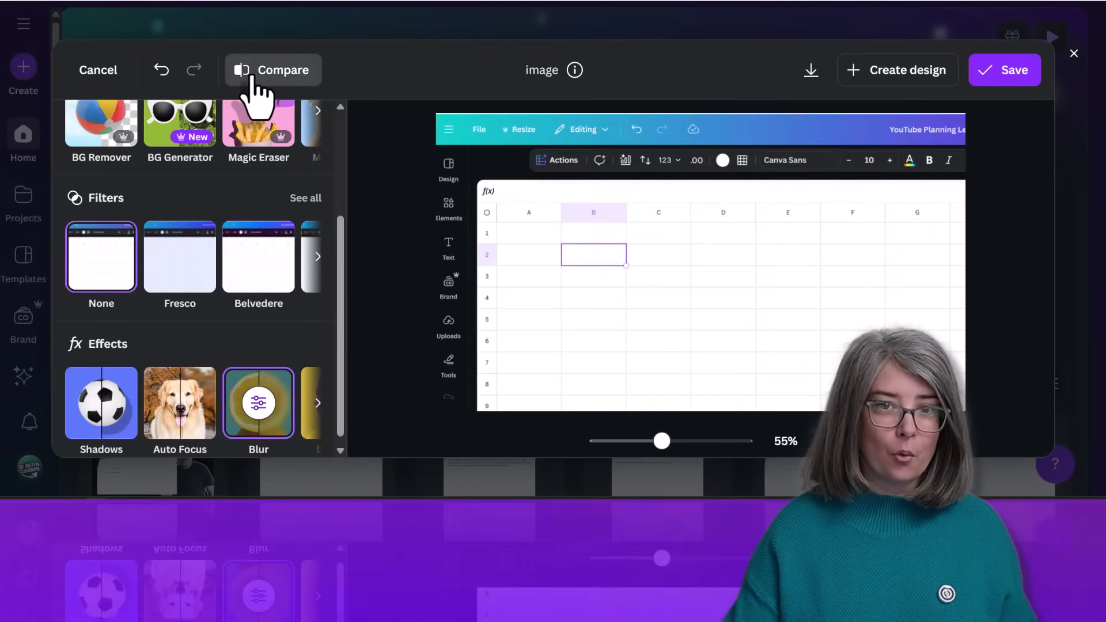
left_click(256, 91)
- Apply the Custom Duotone effect to the man's cutout and darken its highlights color to #1A1919
scroll(323, 409, "down", 1)
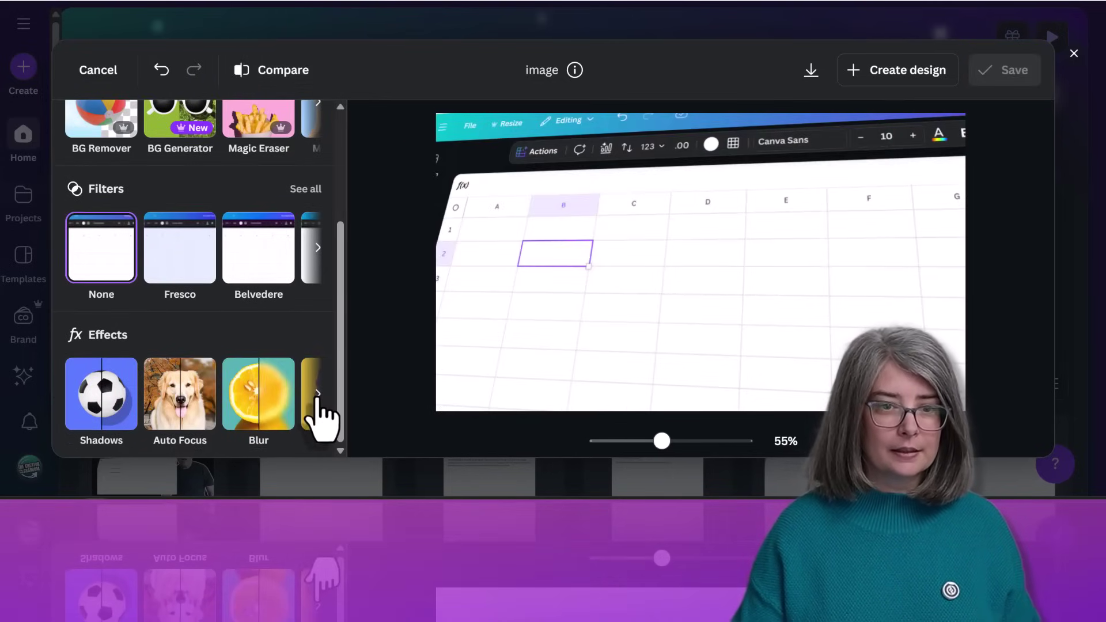
left_click(318, 393)
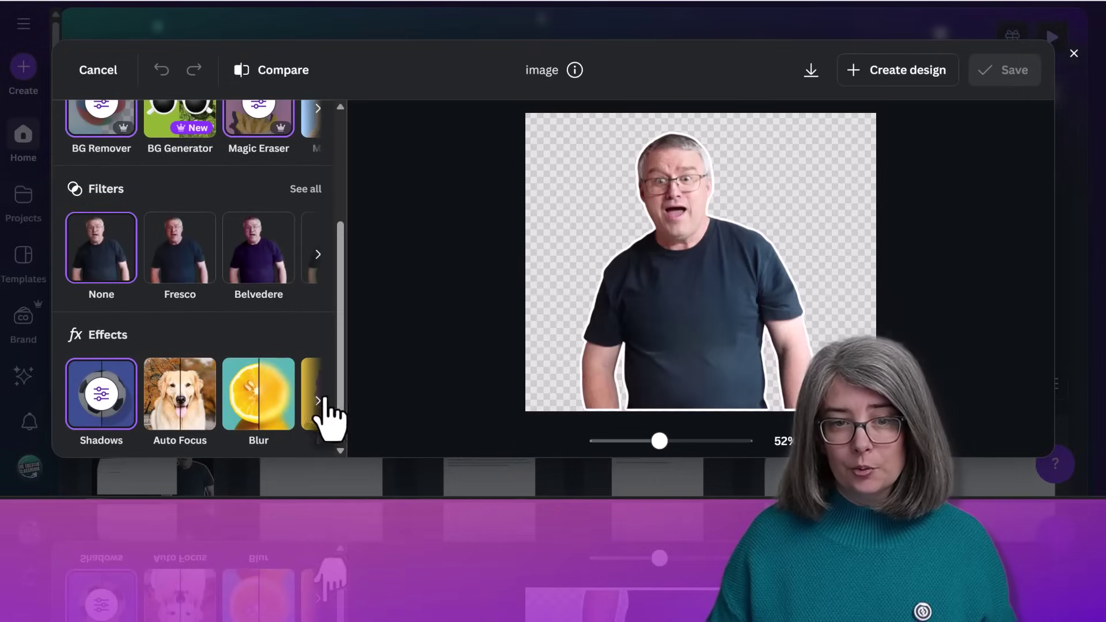
left_click(317, 401)
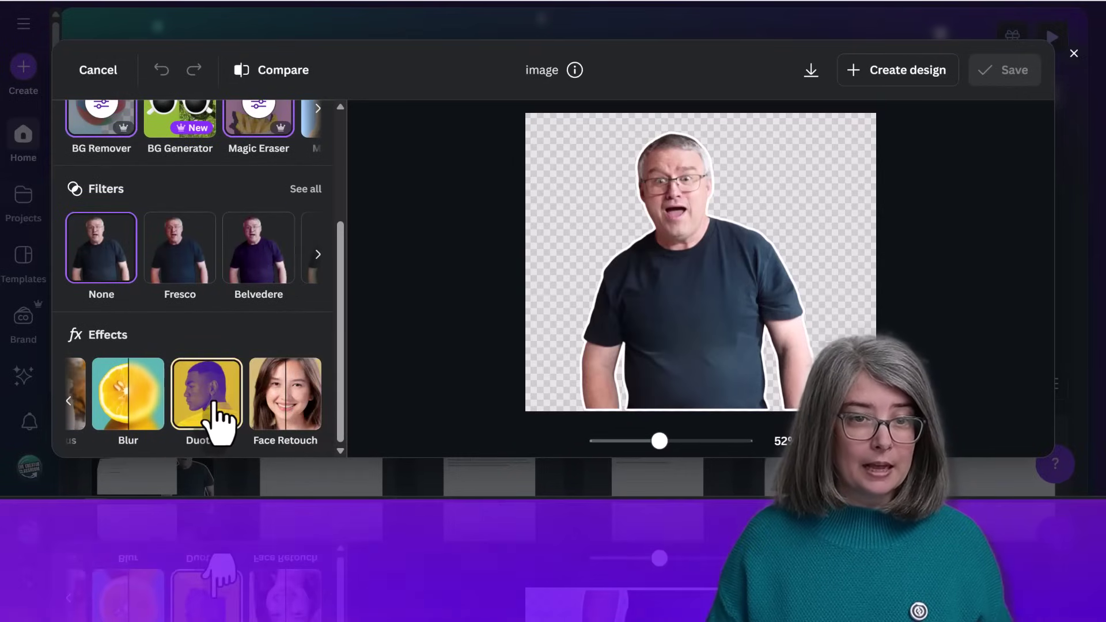
left_click(219, 415)
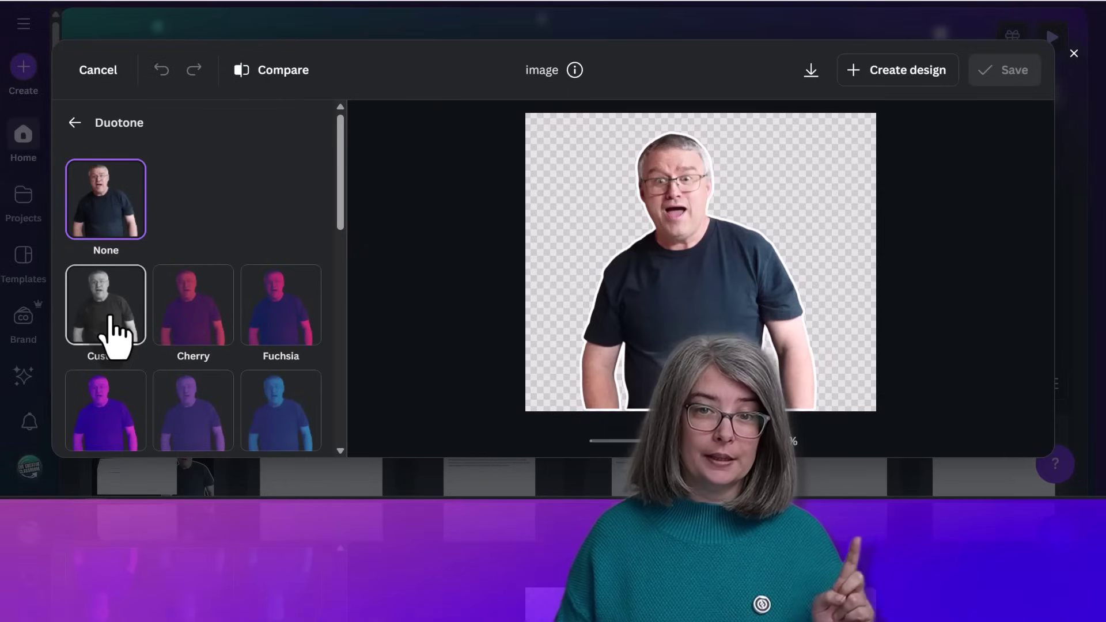
left_click(111, 322)
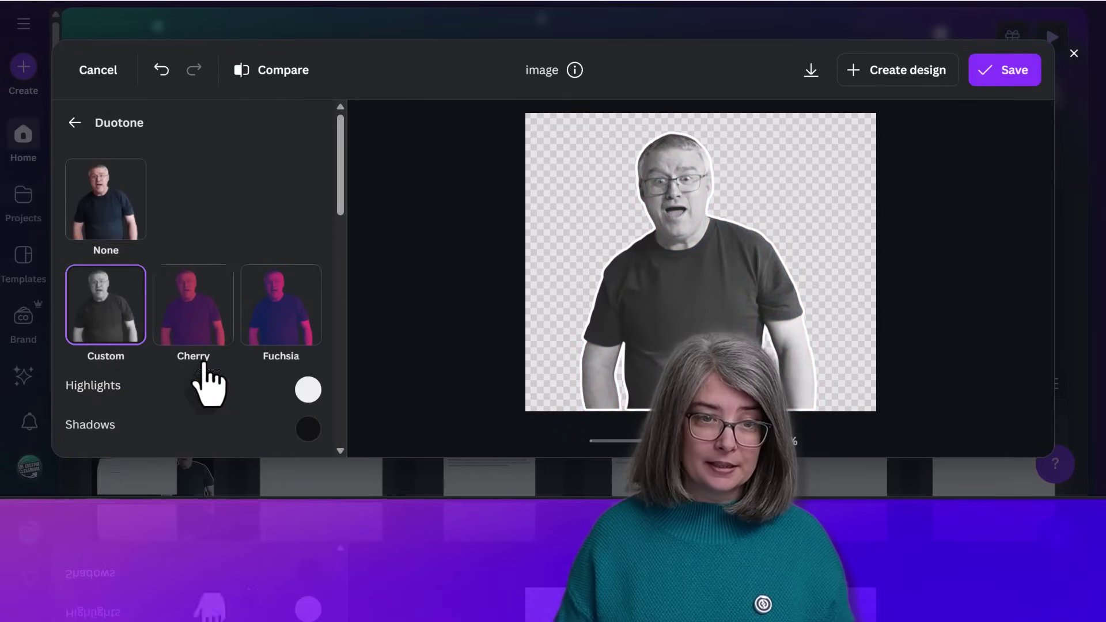
left_click(309, 390)
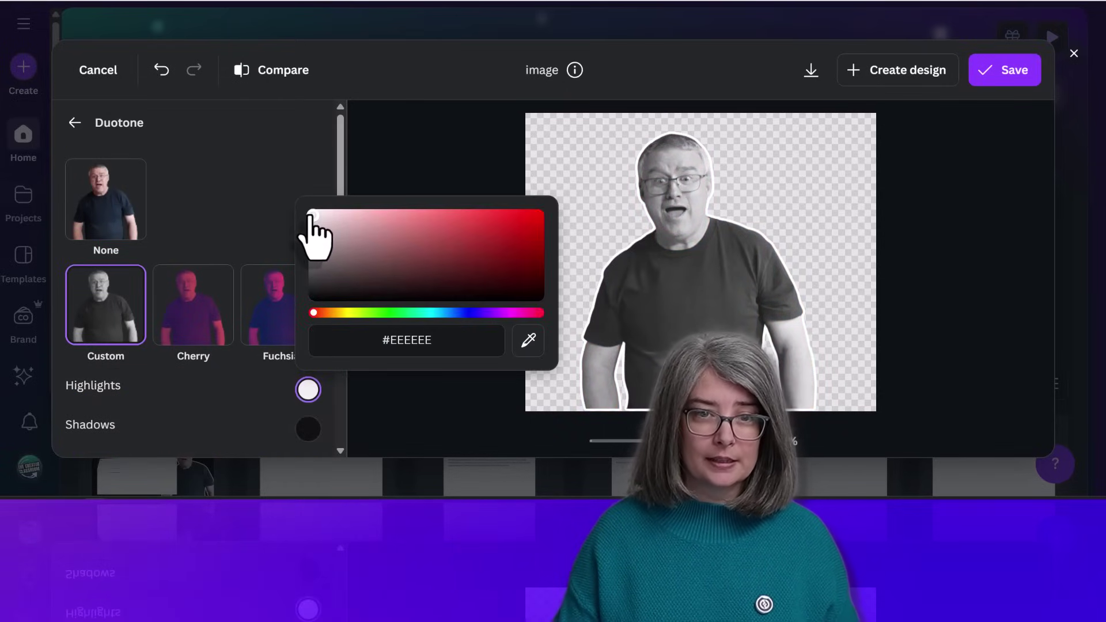
left_click_drag(312, 216, 317, 283)
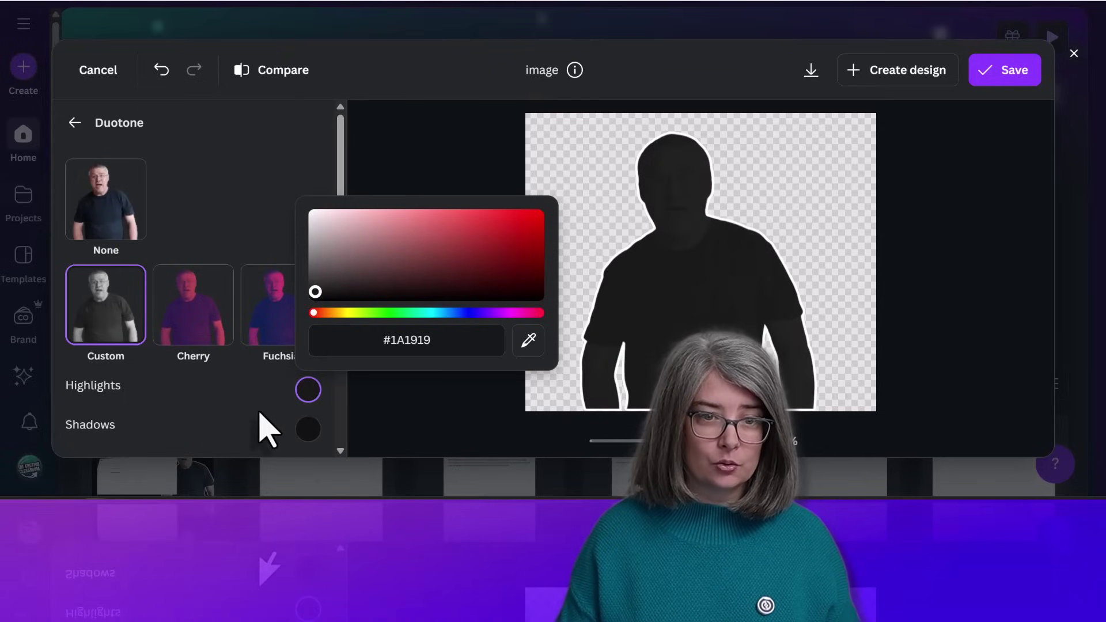
- Set the Duotone shadows color to black to turn the man into a solid silhouette
left_click(309, 429)
left_click_drag(321, 257, 314, 360)
left_click(245, 383)
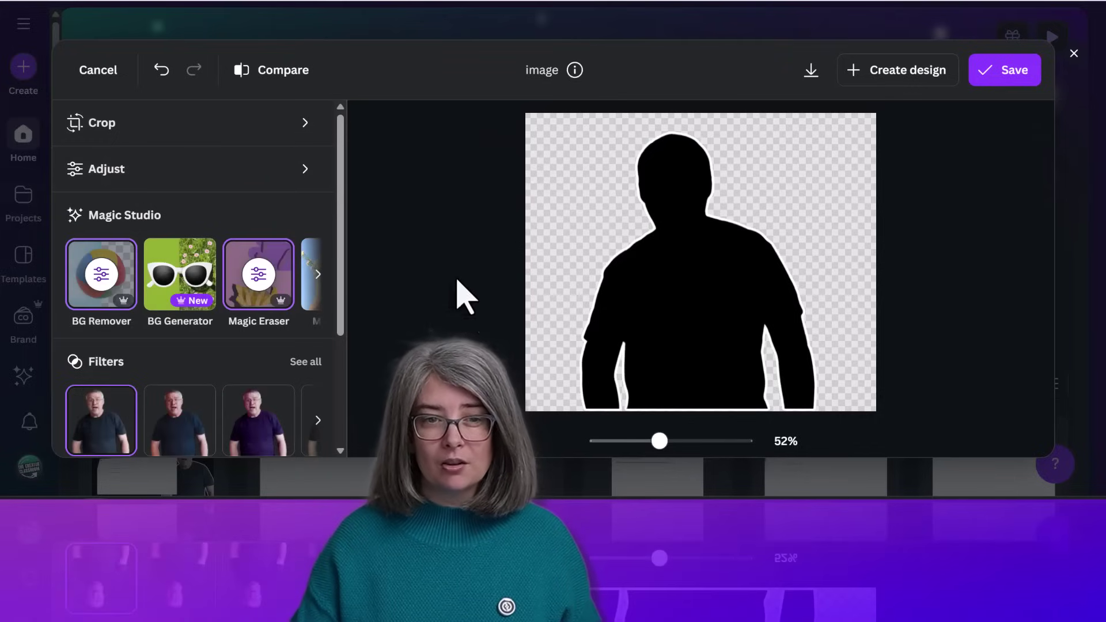
- Review the silhouette's Outline shadow settings and remove the shadow
scroll(258, 355, "down", 3)
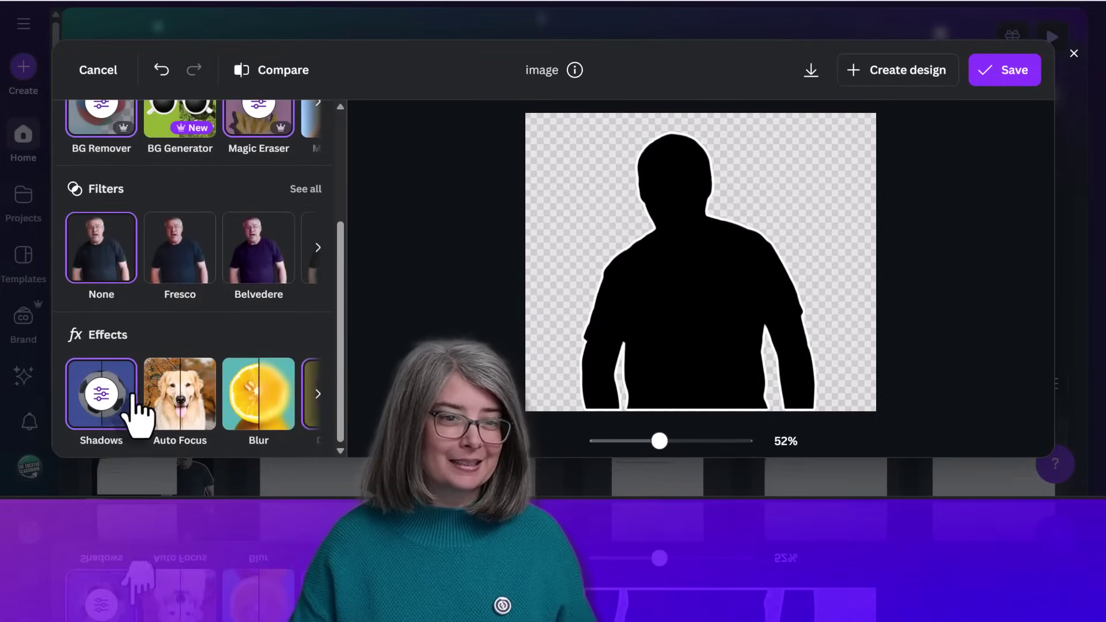
left_click(107, 400)
scroll(241, 426, "down", 2)
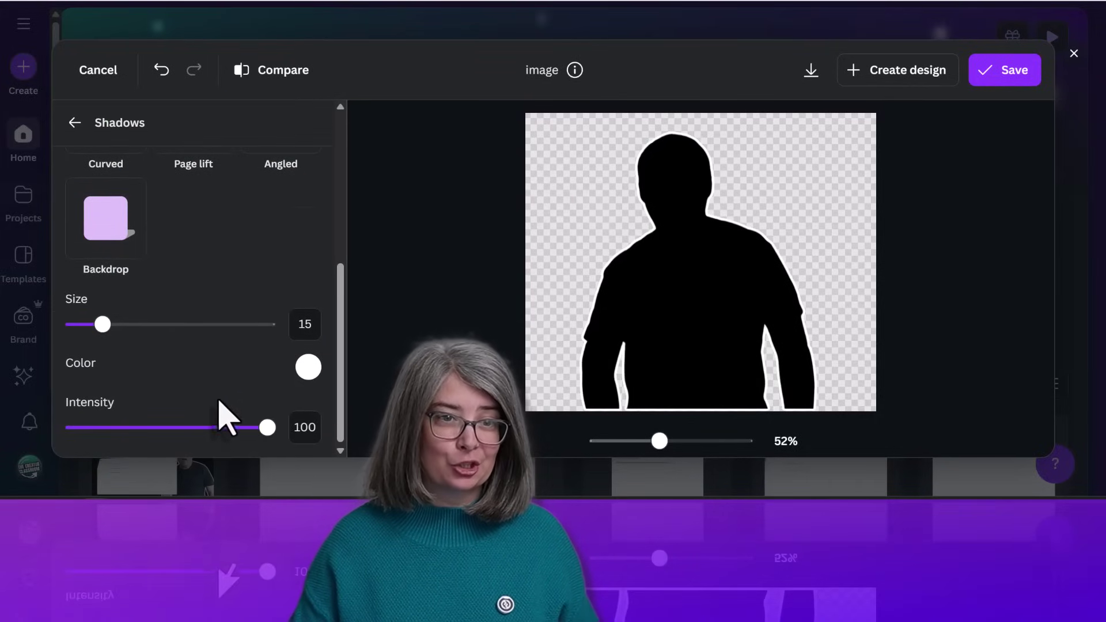
scroll(228, 415, "up", 5)
left_click(111, 219)
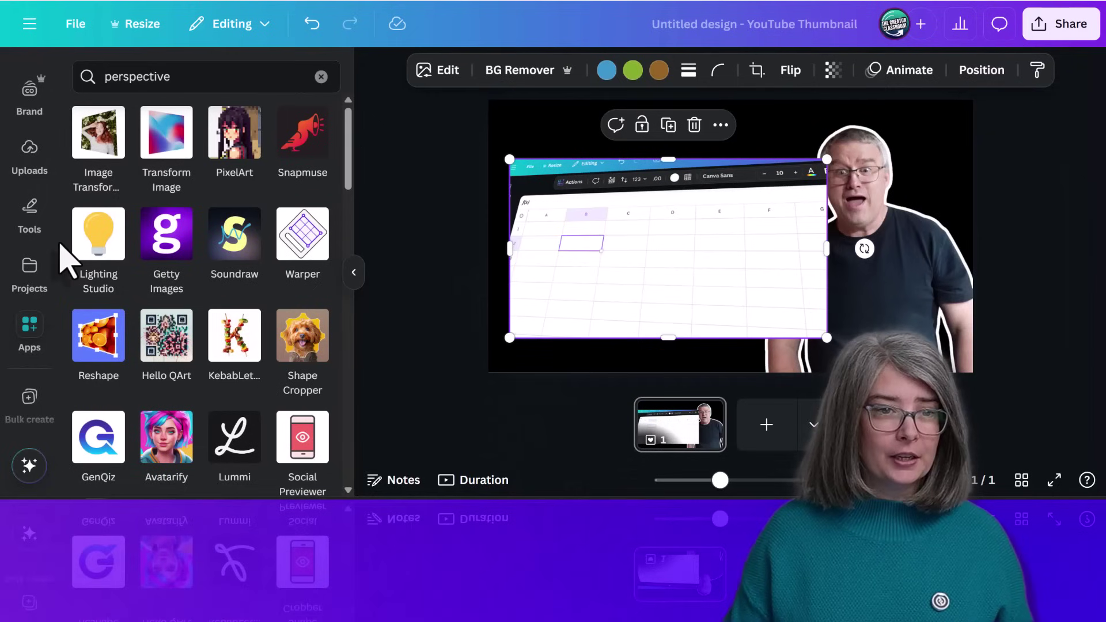
scroll(38, 300, "up", 3)
left_click(34, 337)
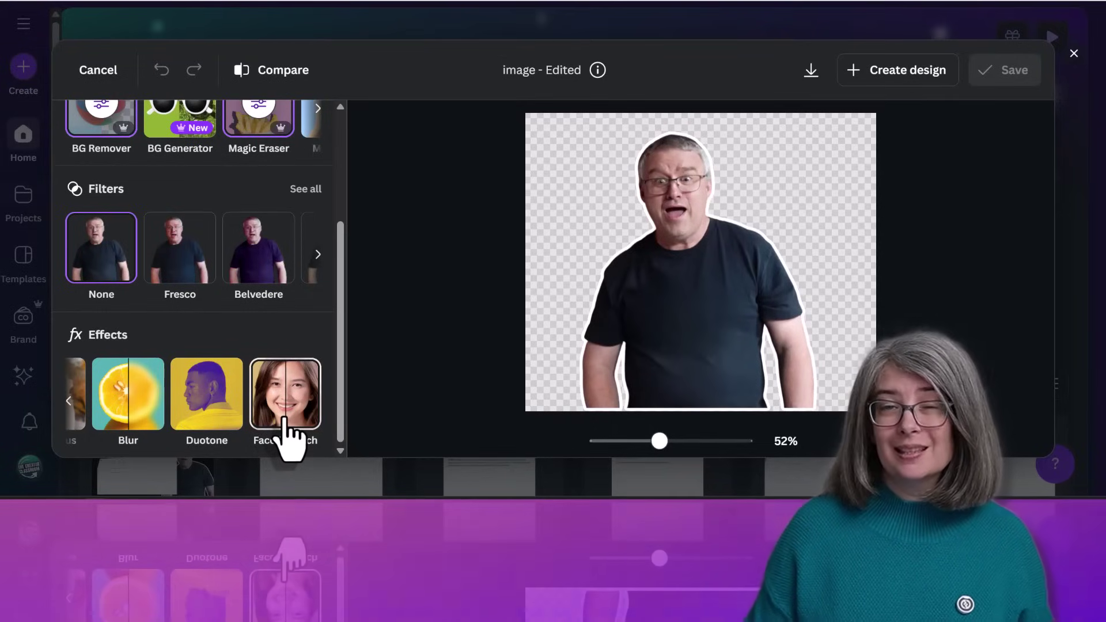
- Open the Face Retouch effect for the man's edited cutout
left_click(287, 433)
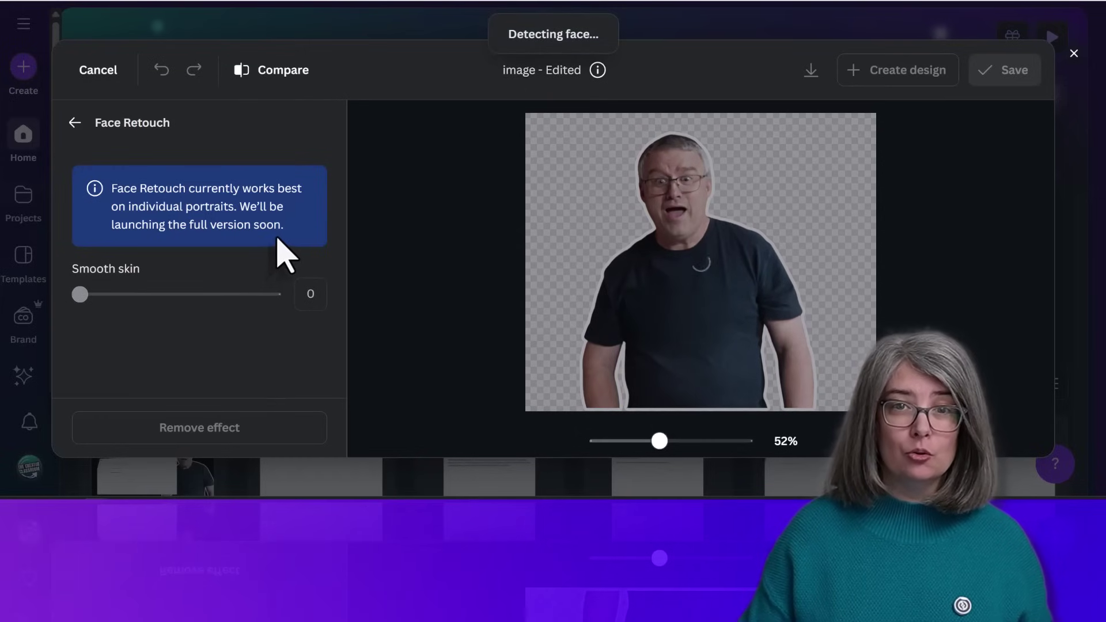